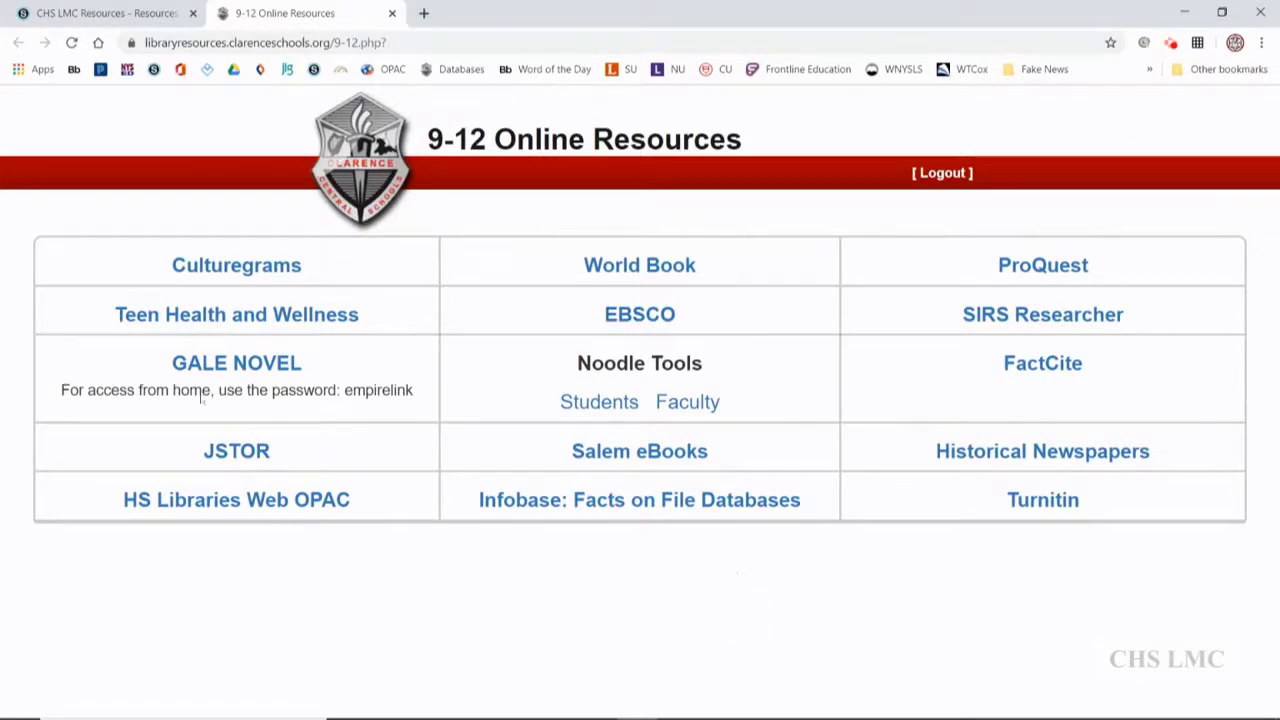
- Open EBSCO from the 9-12 online resources list and choose EBSCO Discovery Service as the resource
{"action": "left_click", "coordinate": [652, 318]}
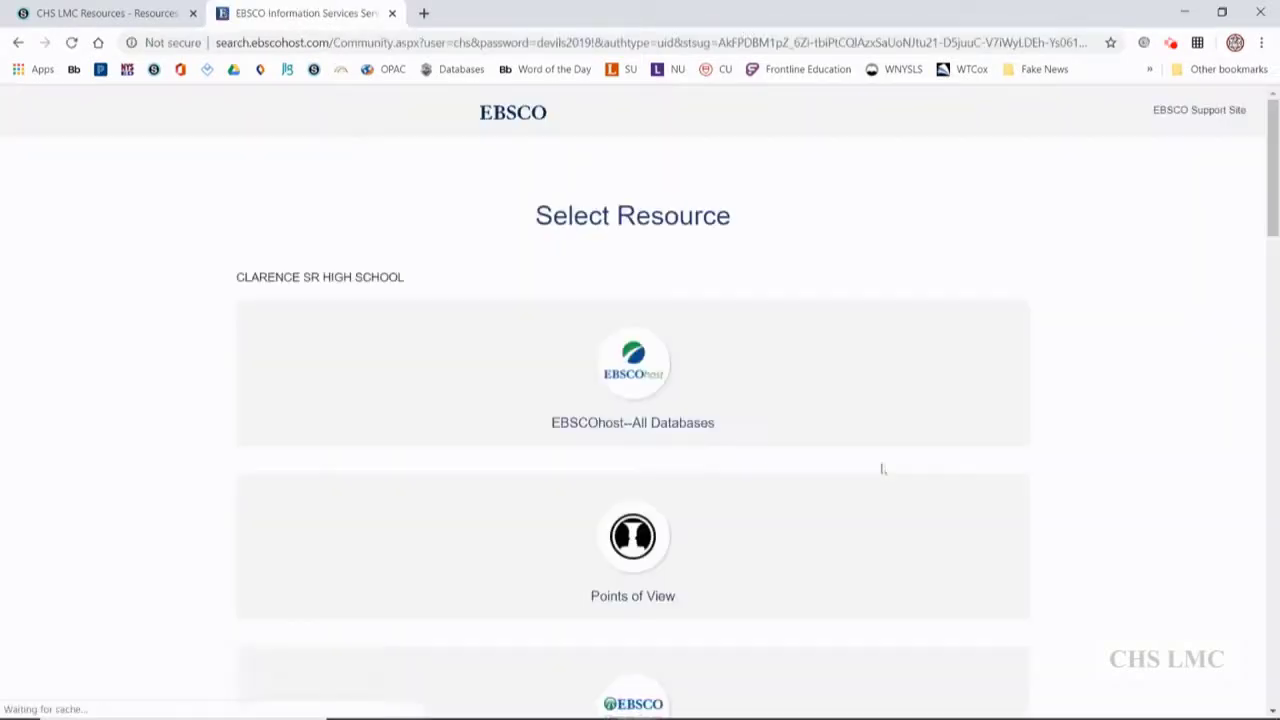
{"action": "scroll", "coordinate": [900, 526], "scroll_direction": "down", "scroll_amount": 3}
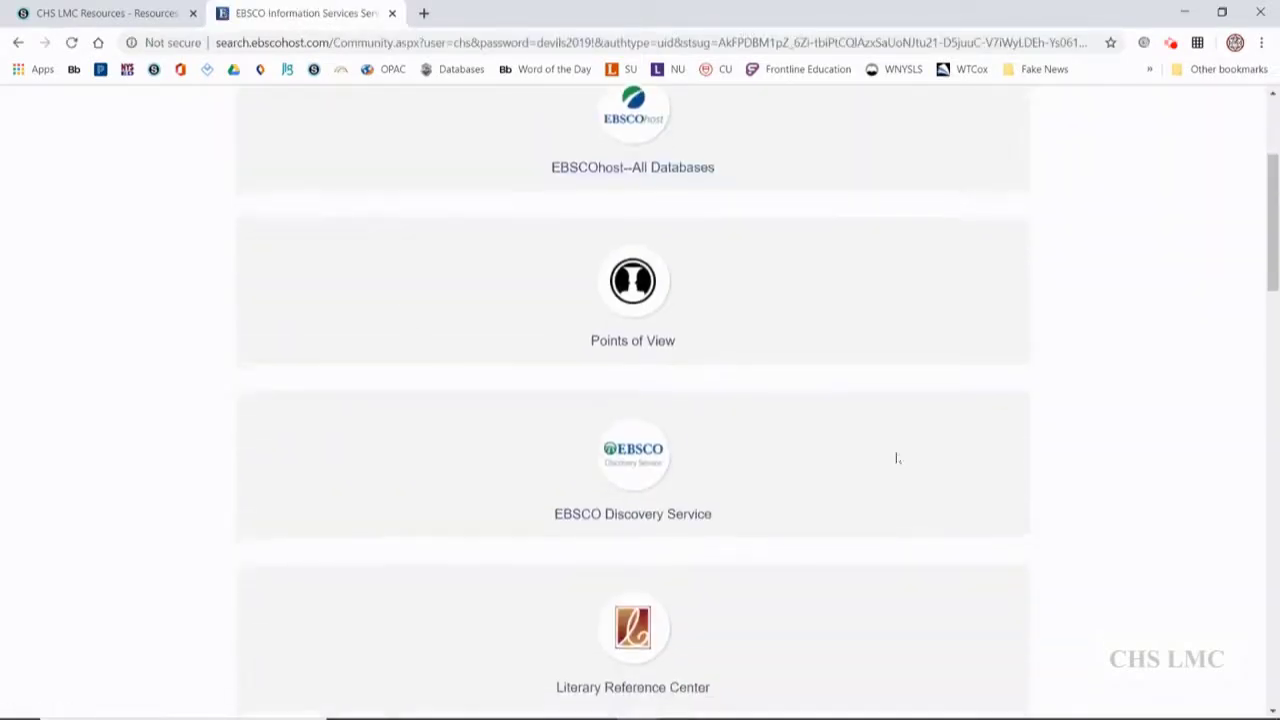
{"action": "scroll", "coordinate": [894, 457], "scroll_direction": "up", "scroll_amount": 1}
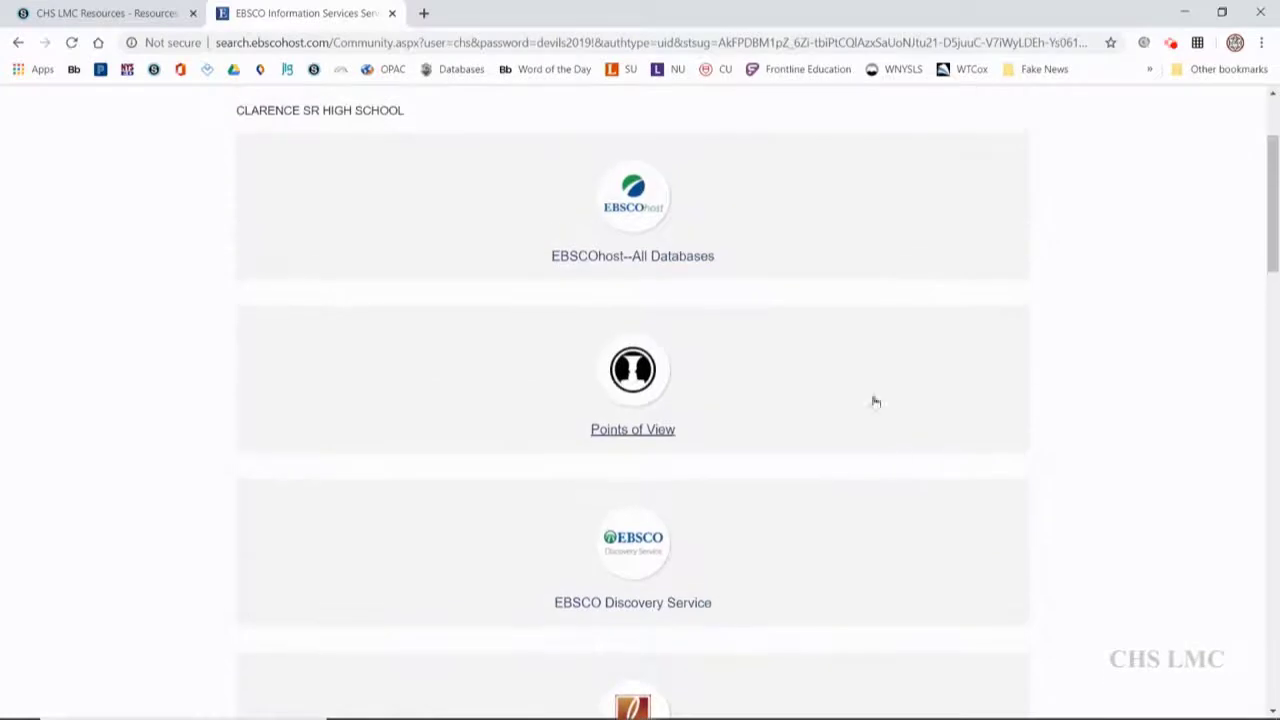
{"action": "left_click", "coordinate": [588, 608]}
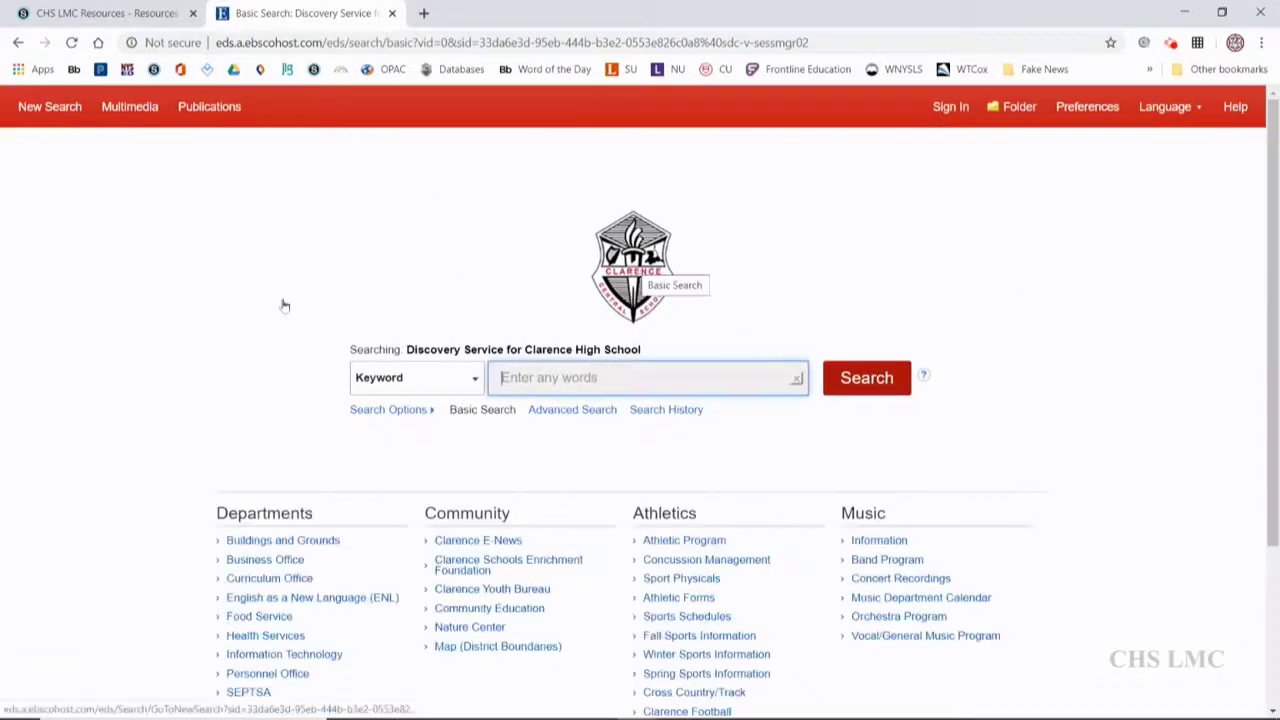
{"action": "scroll", "coordinate": [166, 386], "scroll_direction": "down", "scroll_amount": 1}
{"action": "scroll", "coordinate": [576, 391], "scroll_direction": "down", "scroll_amount": 1}
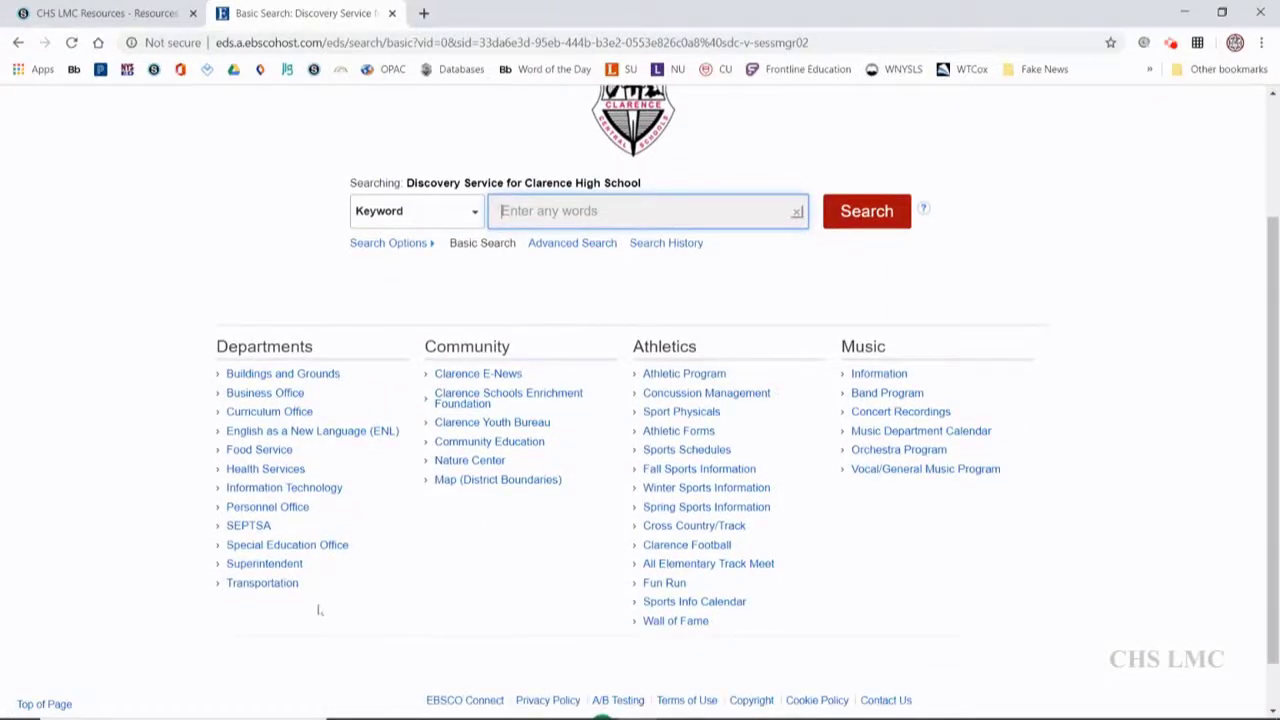
{"action": "scroll", "coordinate": [318, 610], "scroll_direction": "up", "scroll_amount": 2}
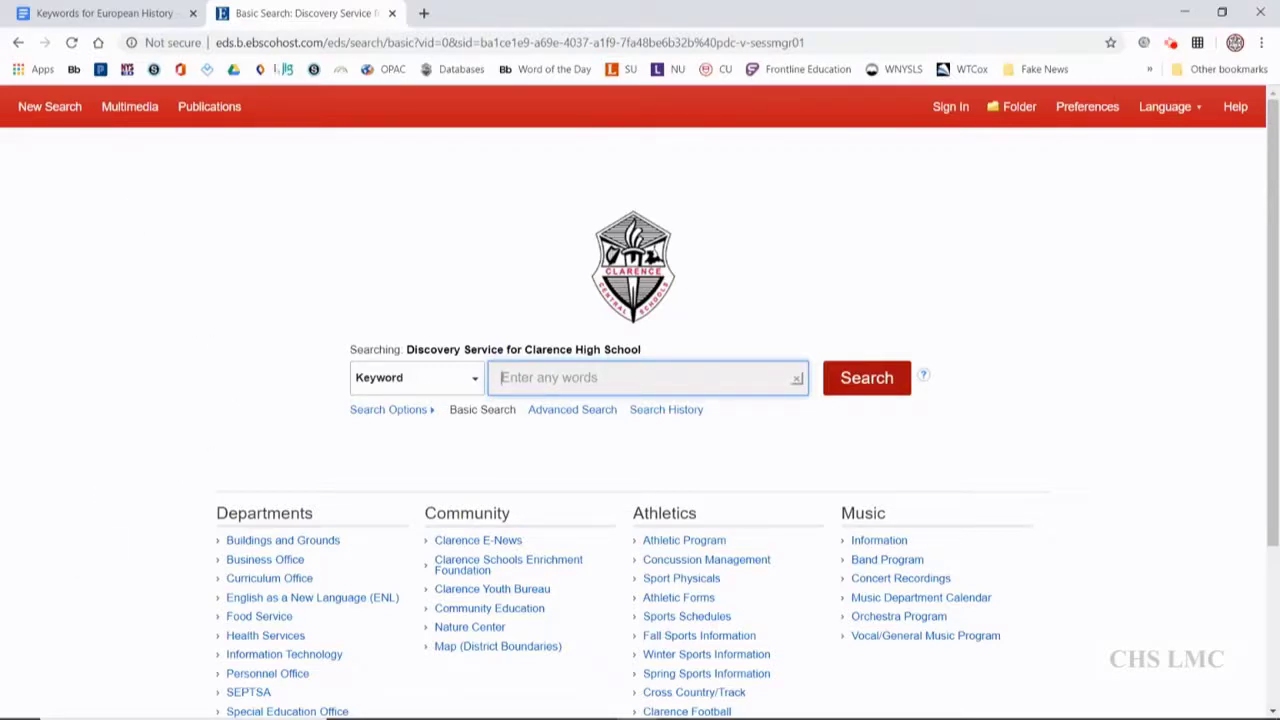
- Review the topic question and the lists of search terms in the Keywords for European History document
{"action": "left_click", "coordinate": [88, 10]}
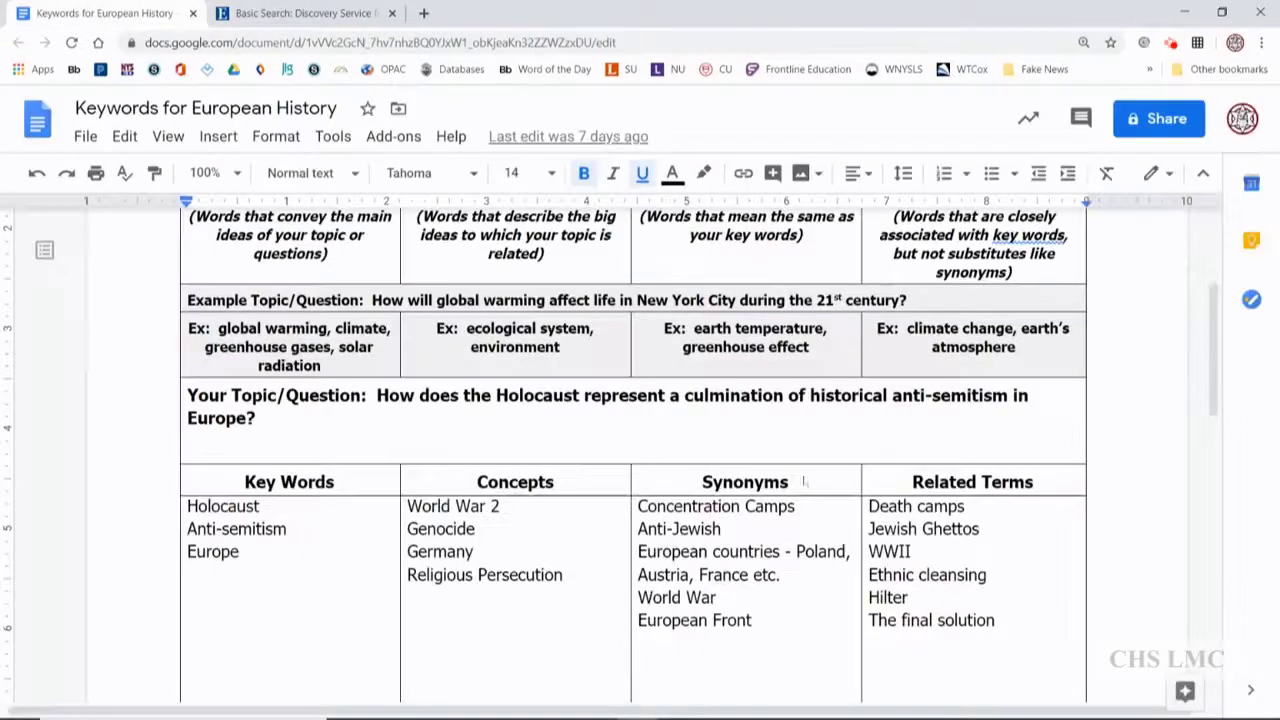
{"action": "scroll", "coordinate": [791, 437], "scroll_direction": "up", "scroll_amount": 3}
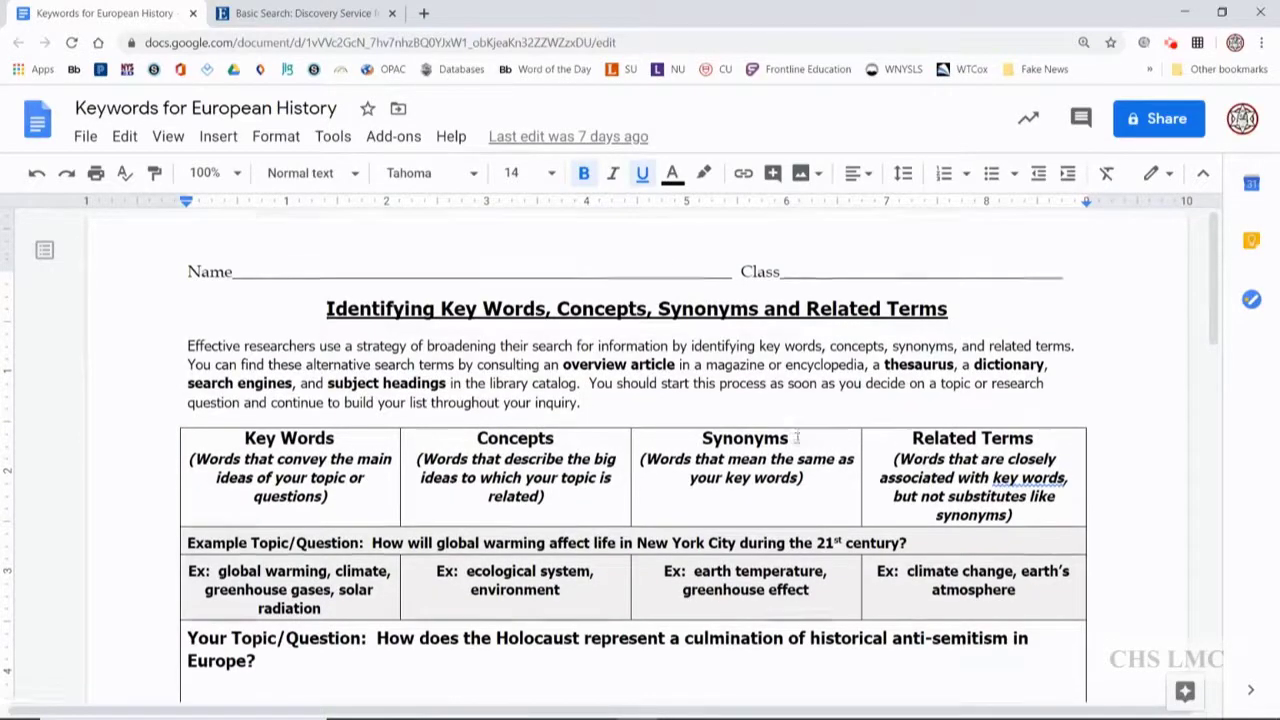
{"action": "scroll", "coordinate": [797, 437], "scroll_direction": "down", "scroll_amount": 5}
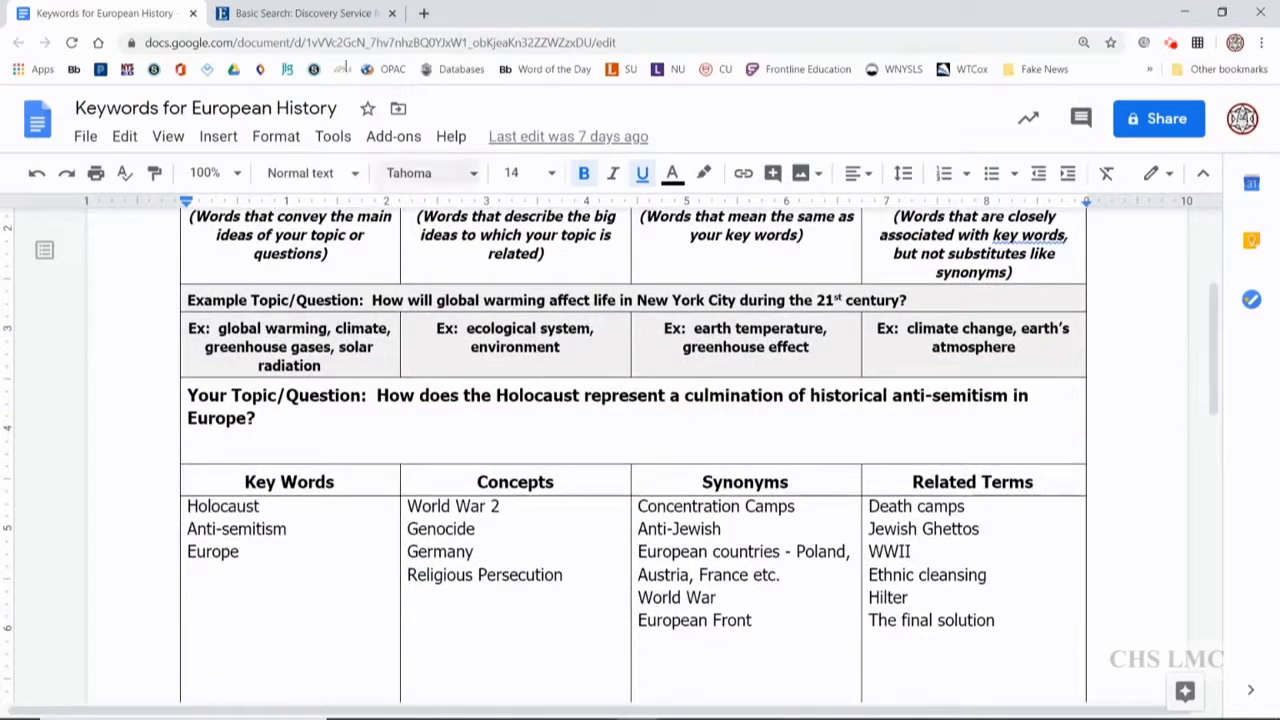
- Return to the EBSCO Discovery Service search page and open its Advanced Search
{"action": "left_click", "coordinate": [298, 13]}
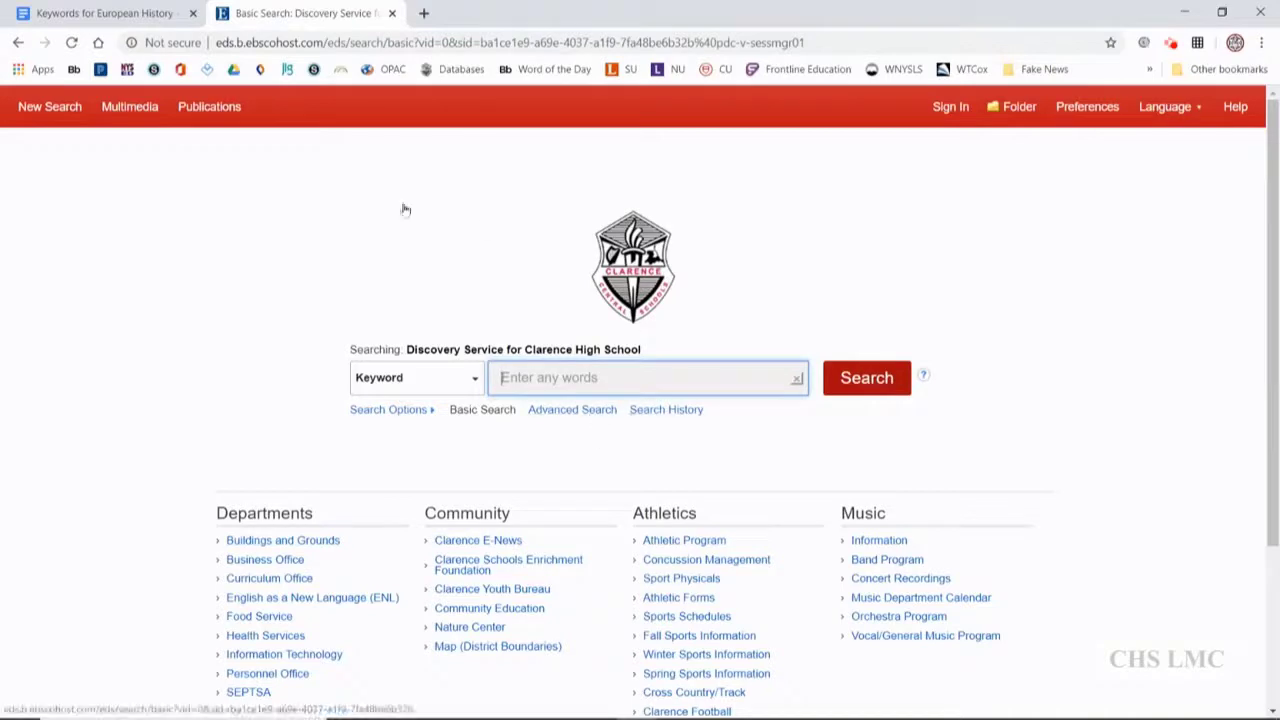
{"action": "left_click", "coordinate": [584, 418]}
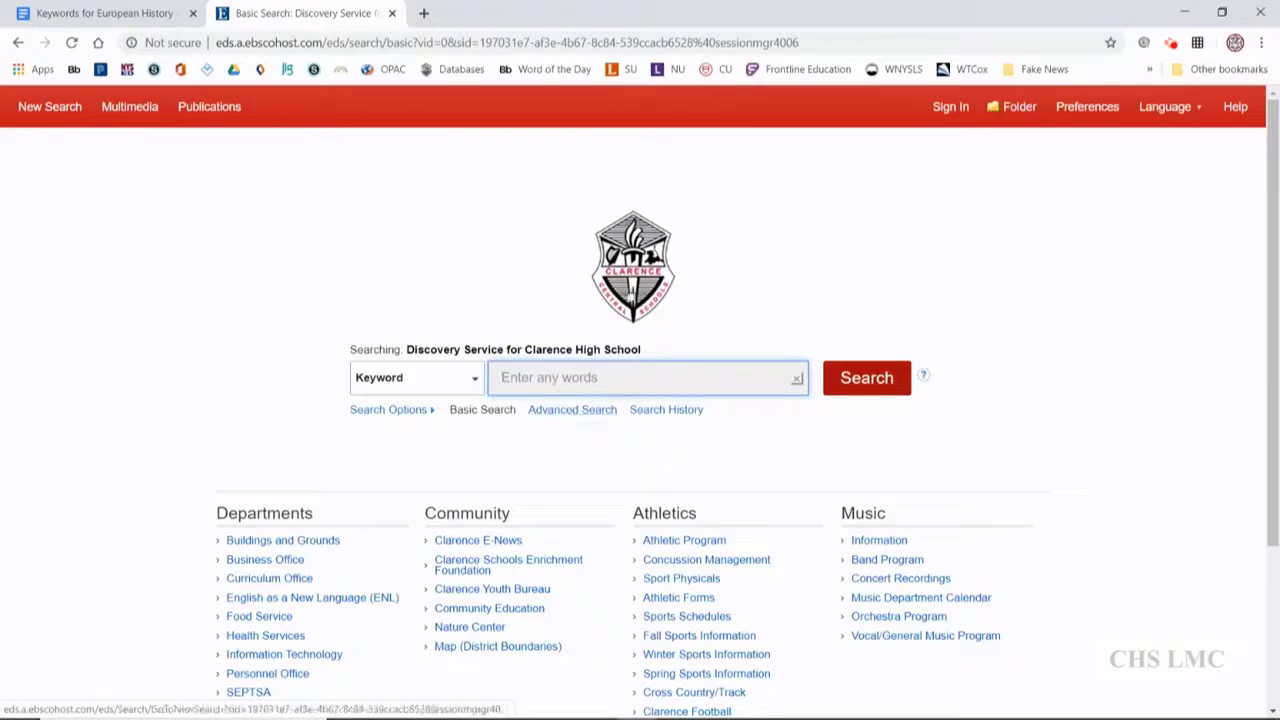
{"action": "left_click", "coordinate": [564, 412]}
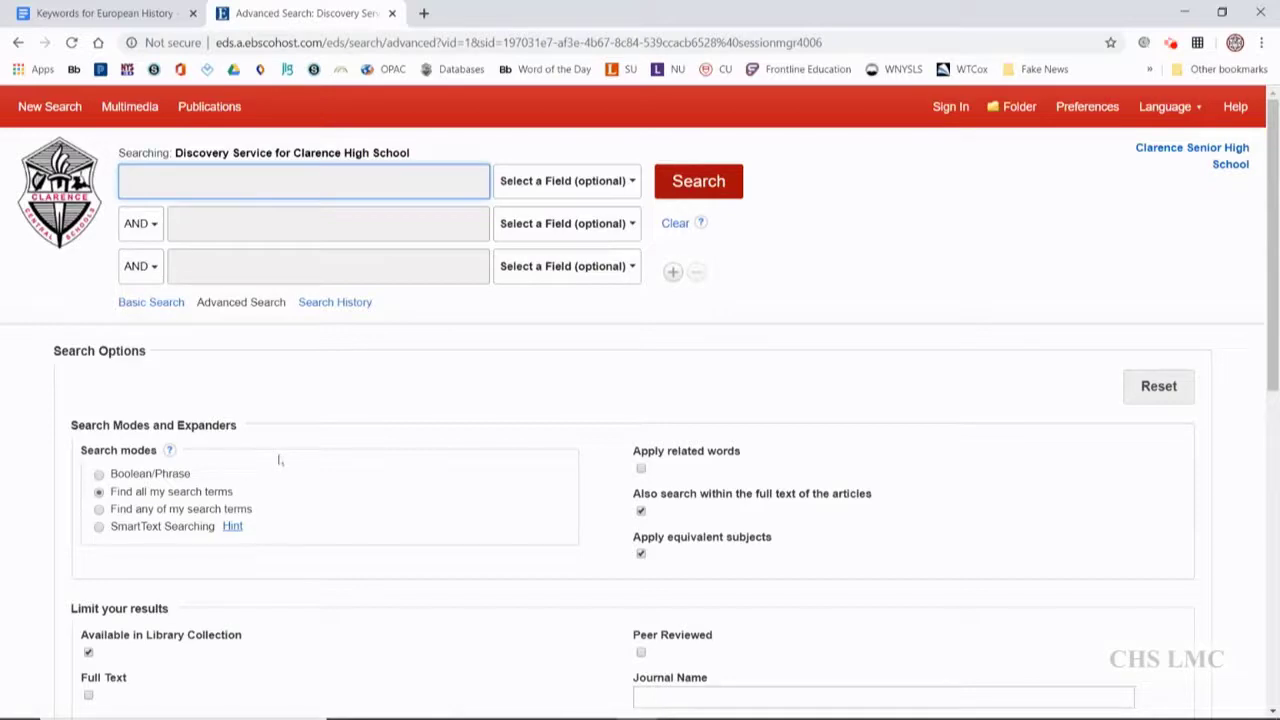
- Check the key words in the Google Docs keyword sheet and enter holocaust as the first search term in EBSCO
{"action": "left_click", "coordinate": [105, 13]}
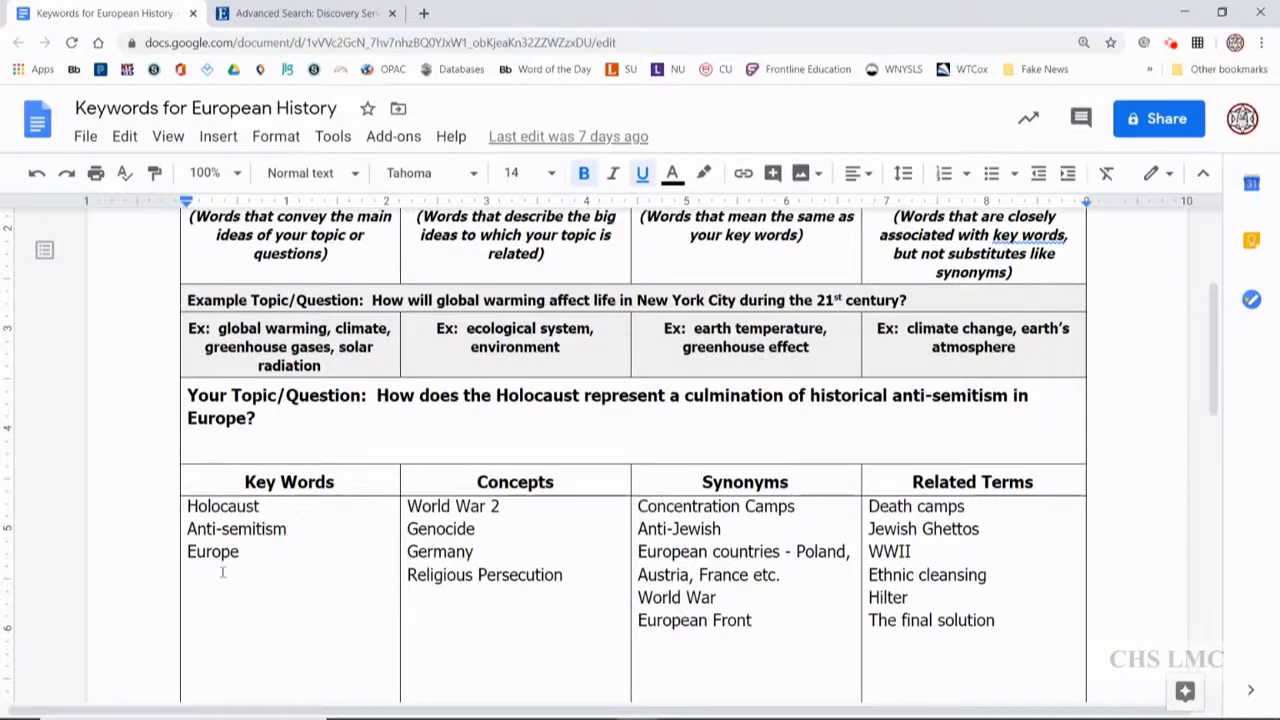
{"action": "left_click", "coordinate": [300, 13]}
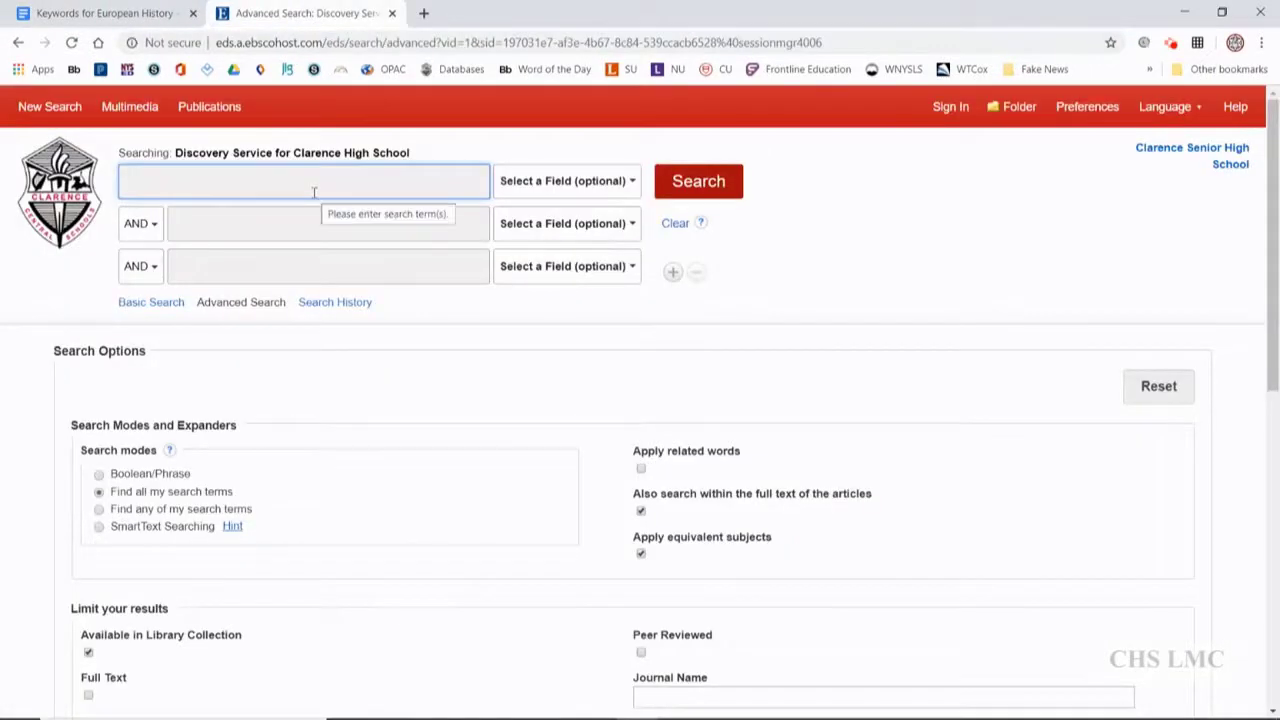
{"action": "type", "text": "Holoca"}
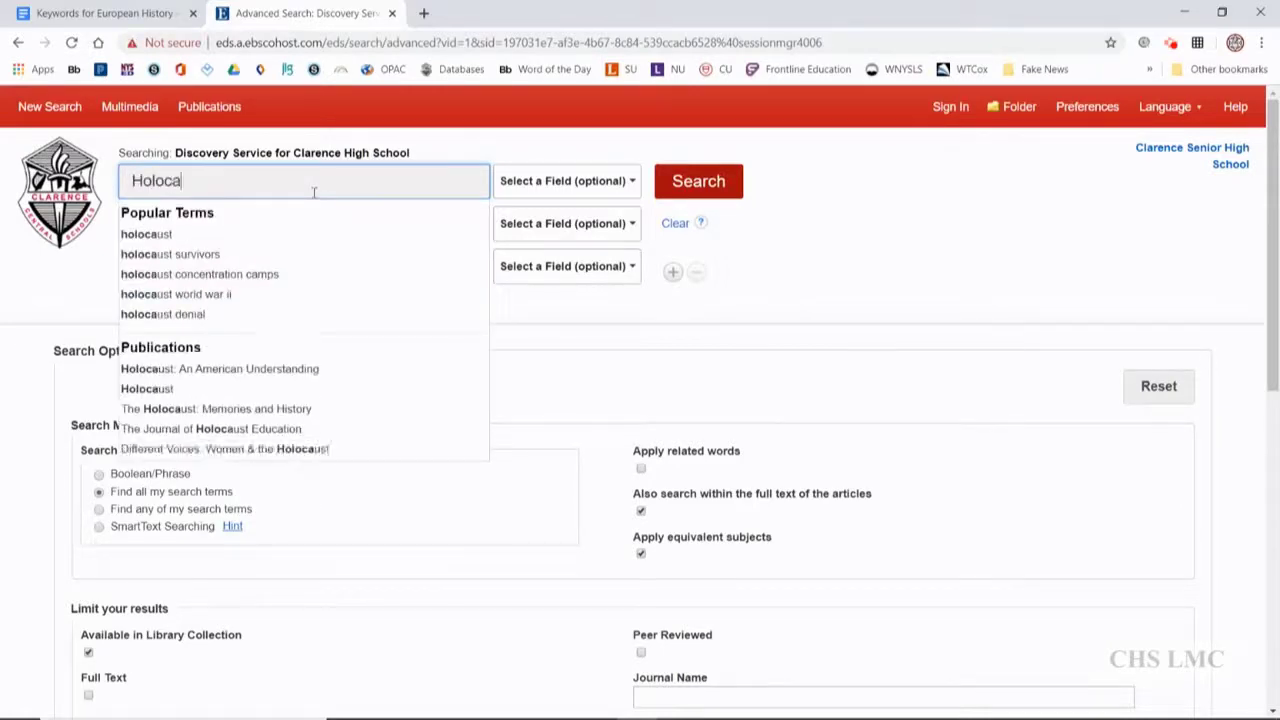
{"action": "left_click", "coordinate": [170, 234]}
- Enter the suggested term anti-semitism as the second search term, combined with AND
{"action": "left_click", "coordinate": [223, 231]}
{"action": "type", "text": "anti-sm"}
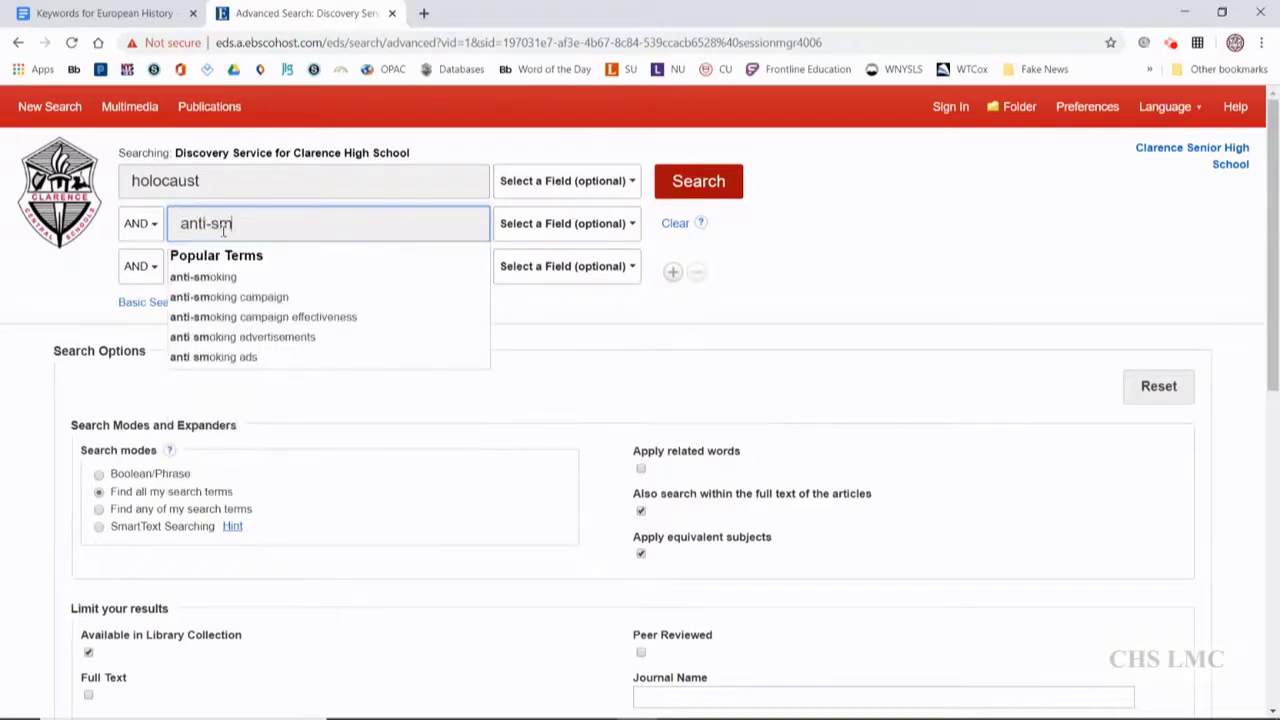
{"action": "key", "text": "BackSpace"}
{"action": "type", "text": "emi"}
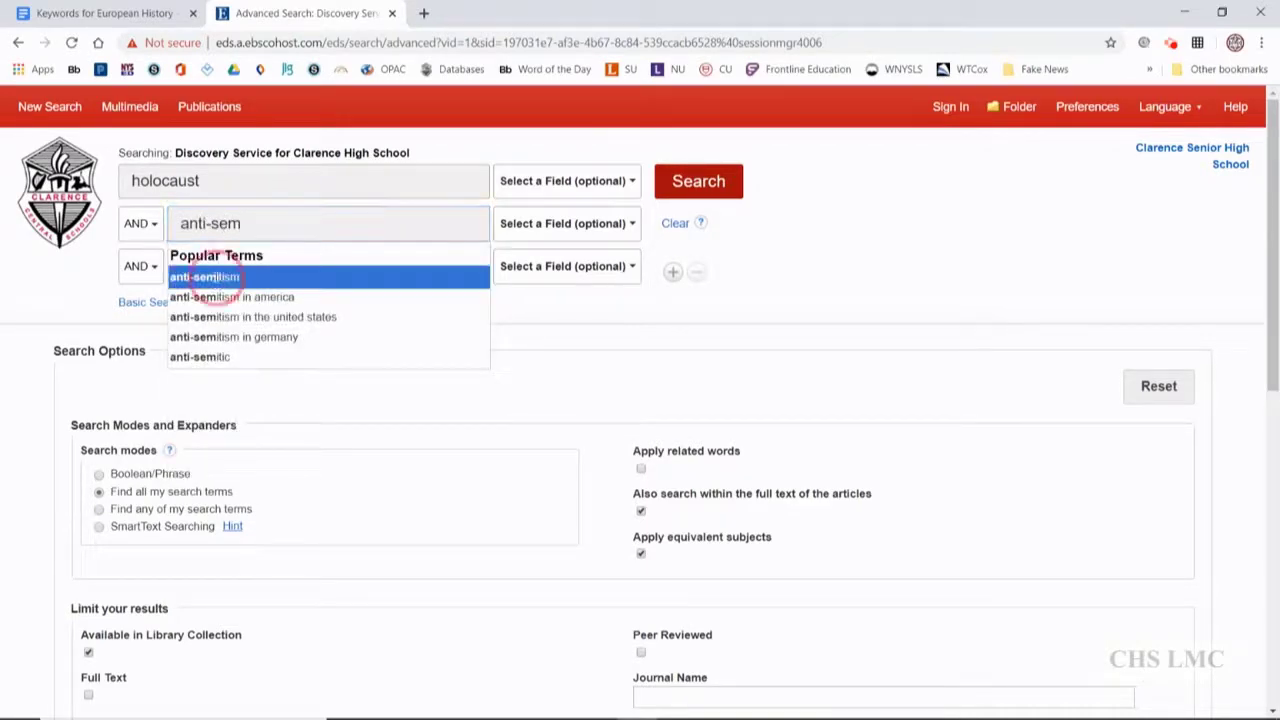
{"action": "left_click", "coordinate": [250, 277]}
- Enter the suggested term europe as the third search term and run the advanced search
{"action": "left_click", "coordinate": [262, 272]}
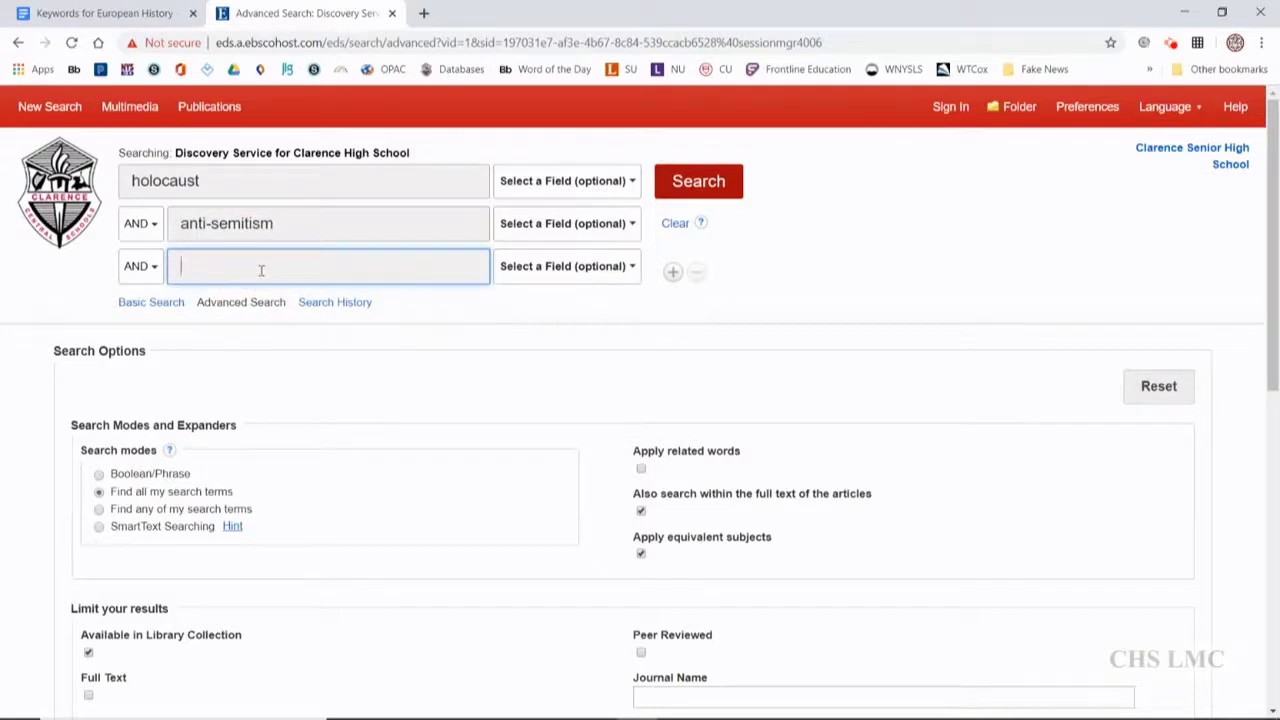
{"action": "type", "text": "Europe"}
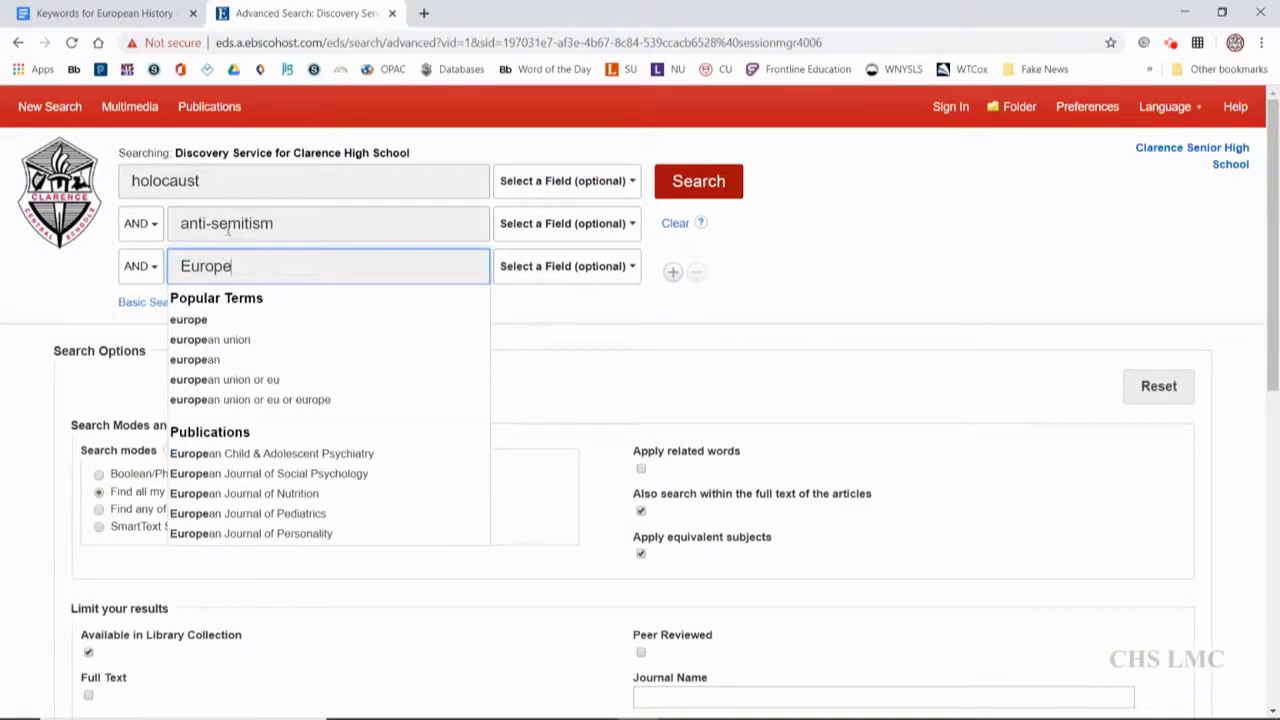
{"action": "left_click", "coordinate": [229, 320]}
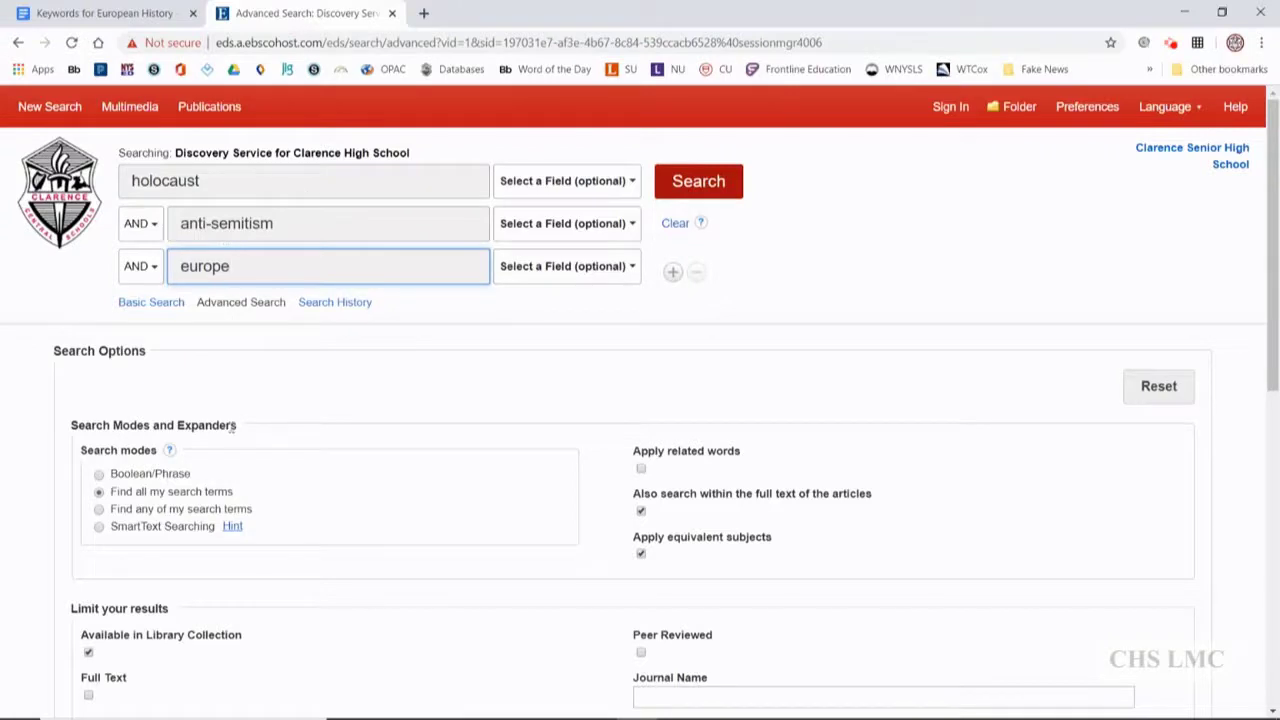
{"action": "scroll", "coordinate": [341, 519], "scroll_direction": "down", "scroll_amount": 3}
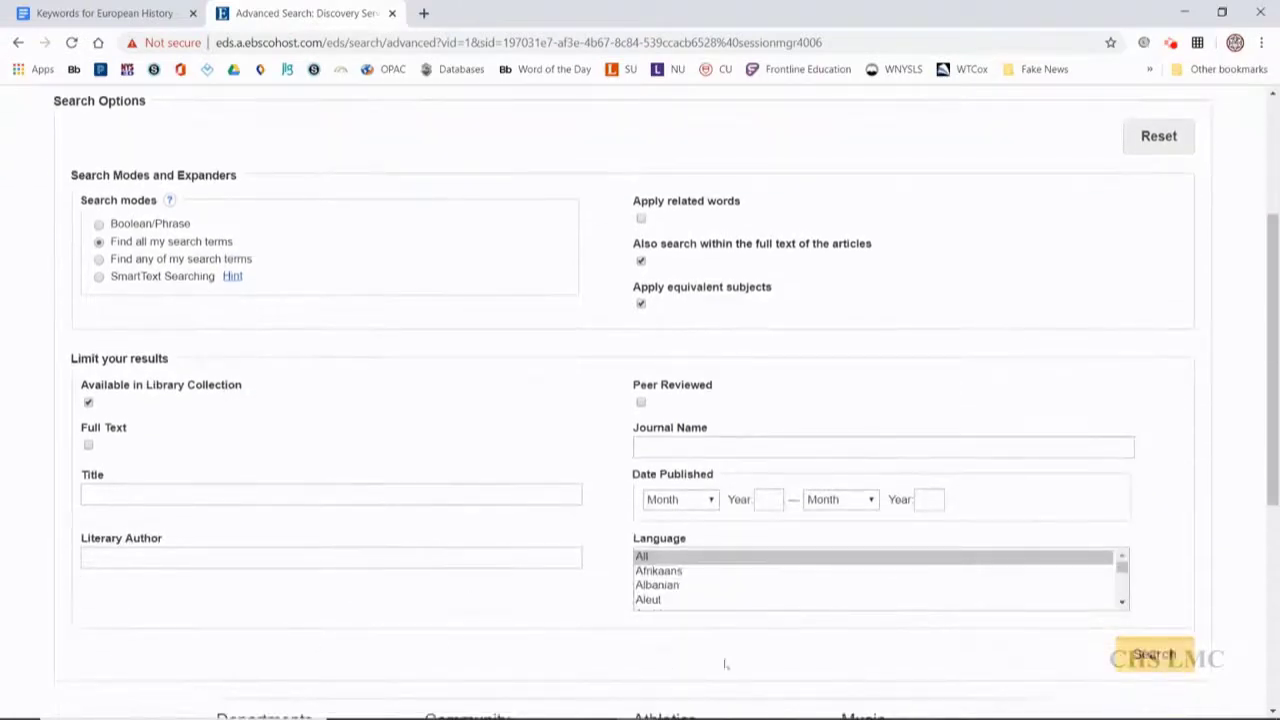
{"action": "scroll", "coordinate": [441, 583], "scroll_direction": "up", "scroll_amount": 3}
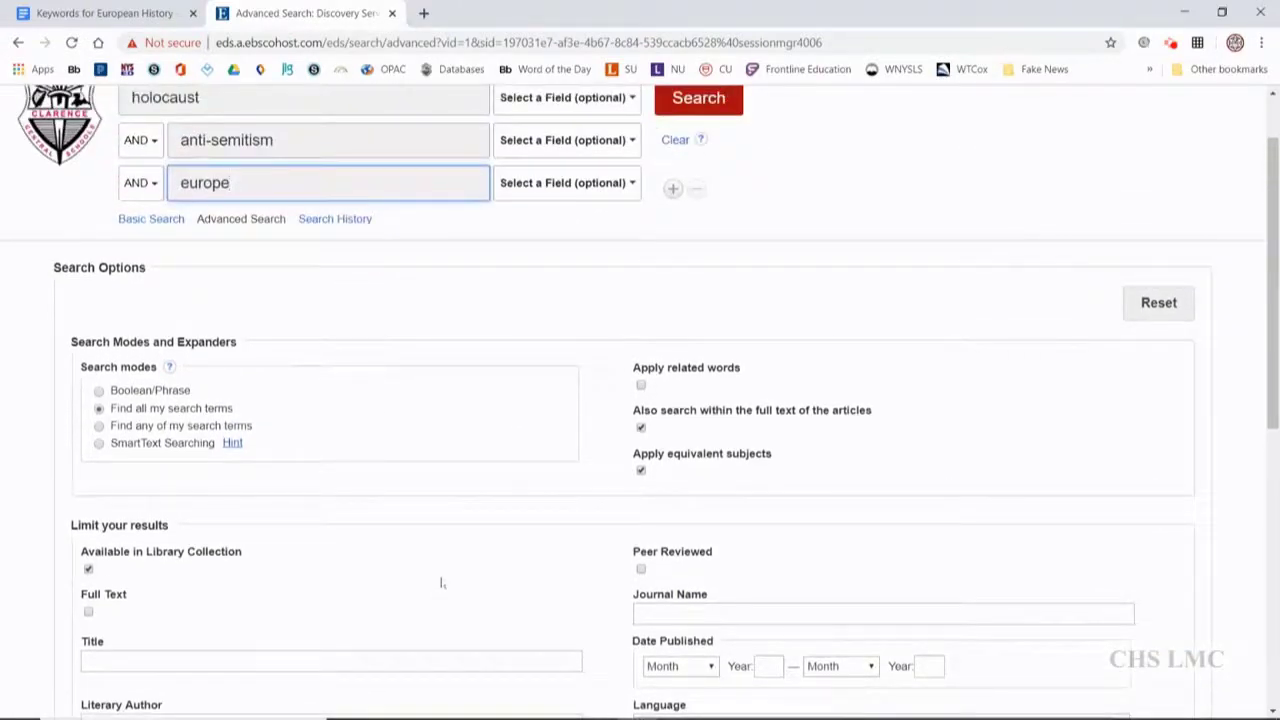
{"action": "left_click", "coordinate": [729, 190]}
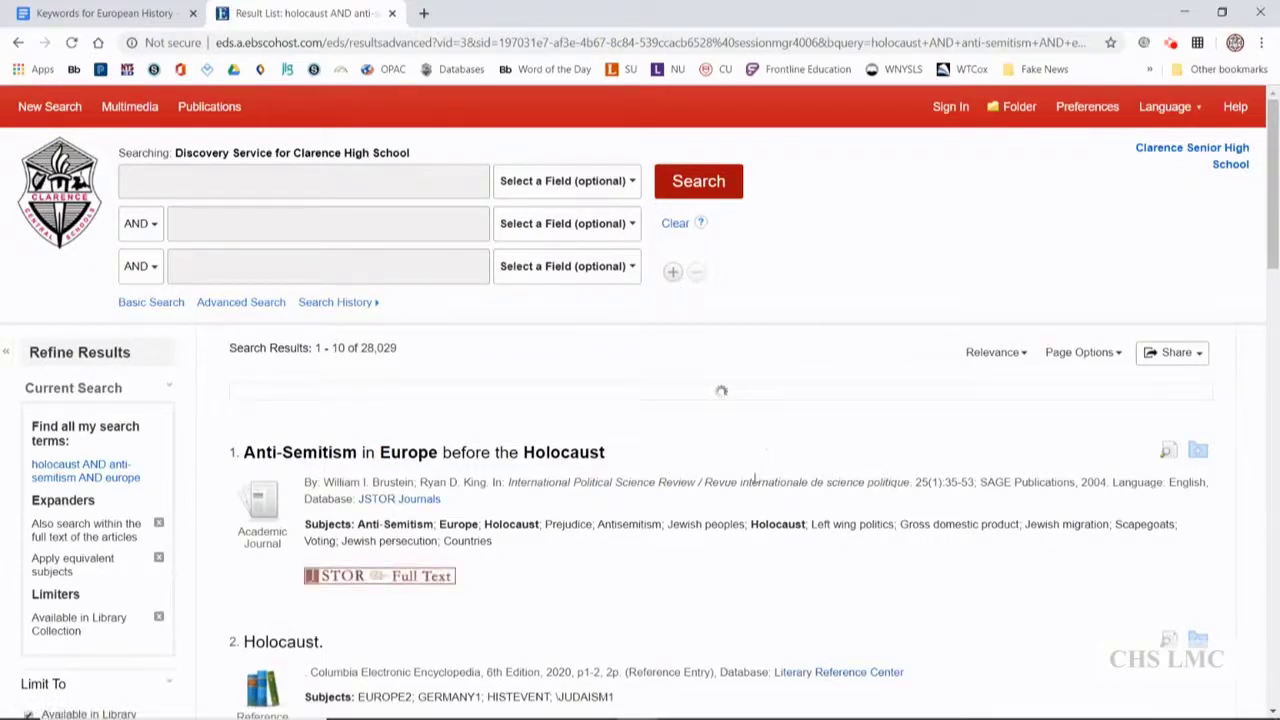
- Examine the first page of search results, including the source types, the full-text formats and the total number of results
{"action": "scroll", "coordinate": [752, 479], "scroll_direction": "down", "scroll_amount": 1}
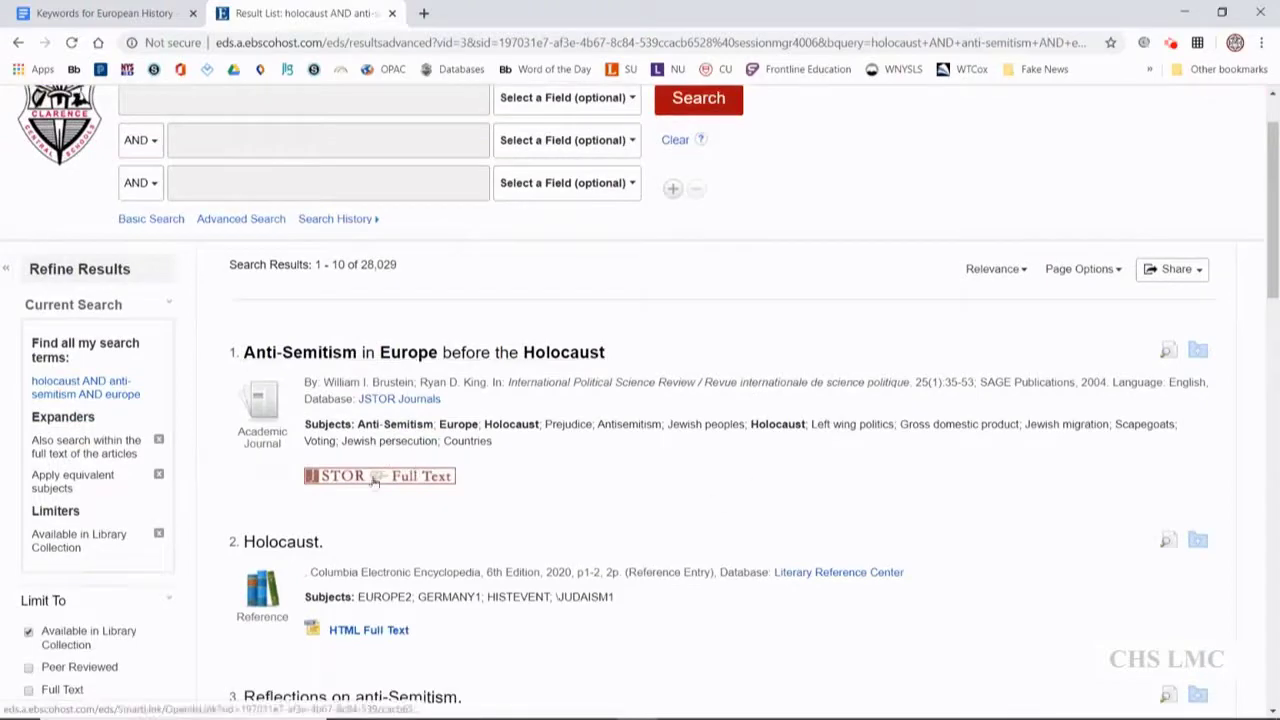
{"action": "scroll", "coordinate": [374, 481], "scroll_direction": "down", "scroll_amount": 5}
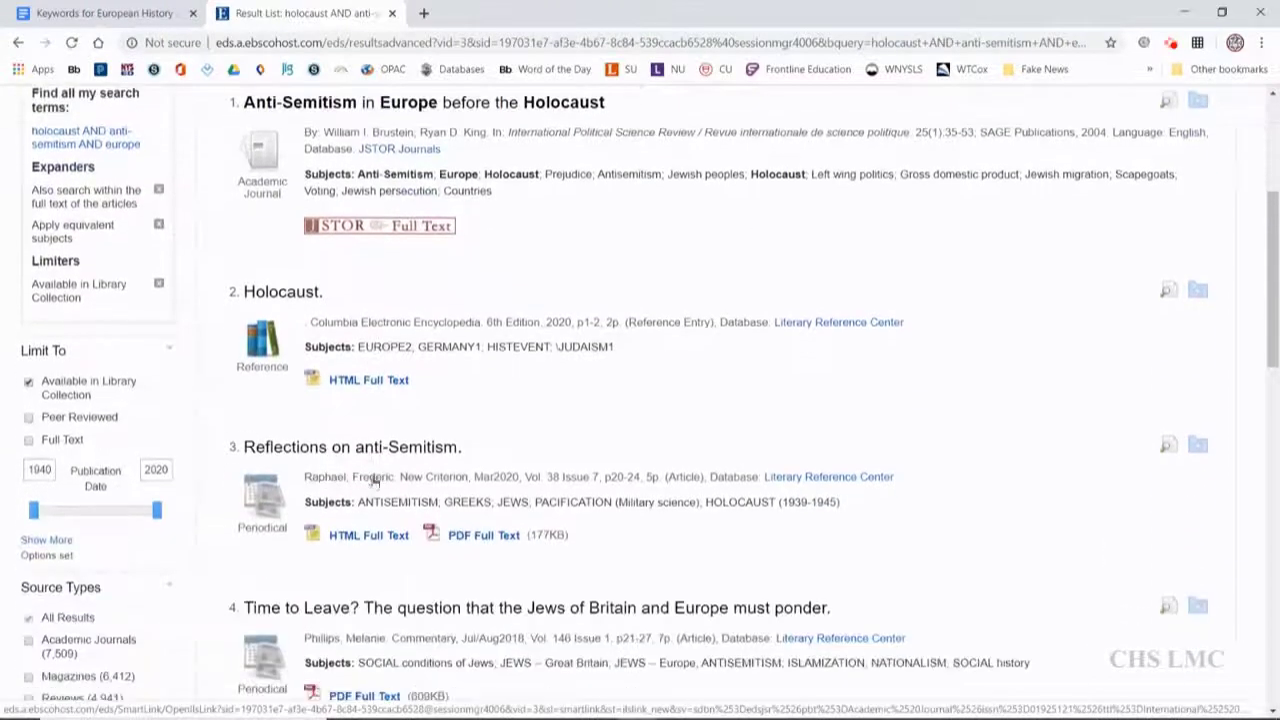
{"action": "scroll", "coordinate": [528, 472], "scroll_direction": "down", "scroll_amount": 8}
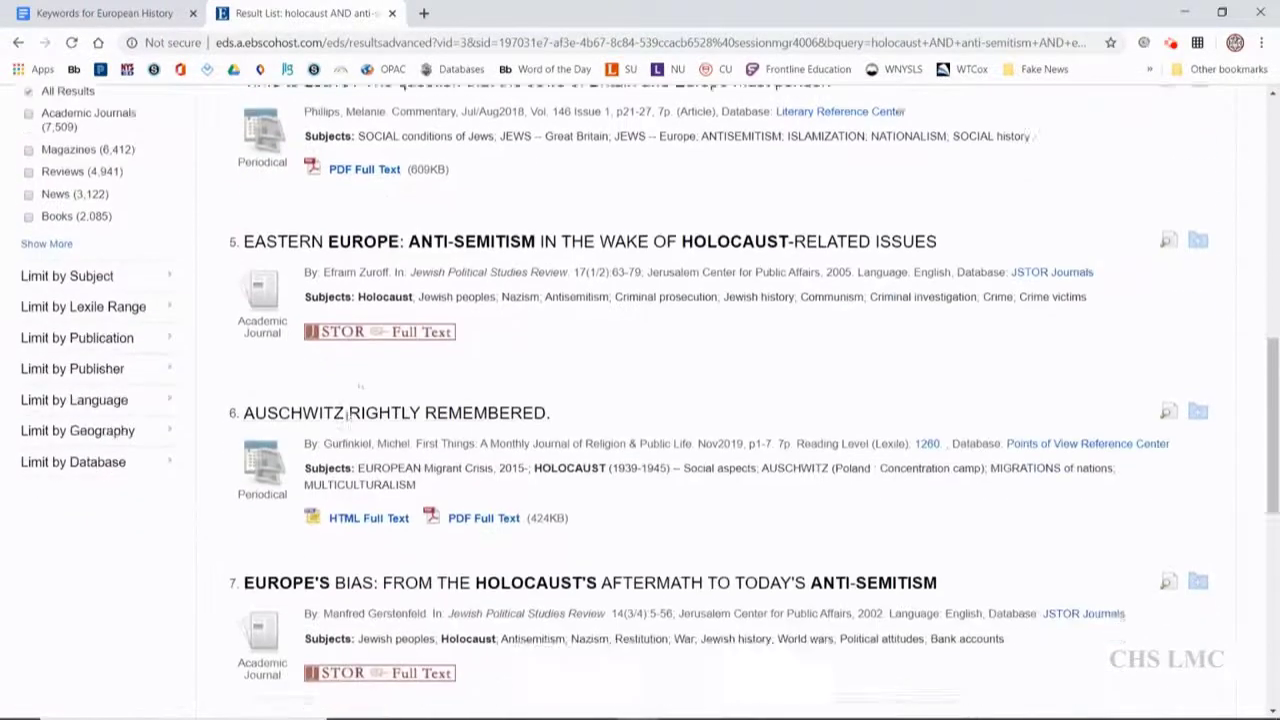
{"action": "scroll", "coordinate": [345, 411], "scroll_direction": "down", "scroll_amount": 2}
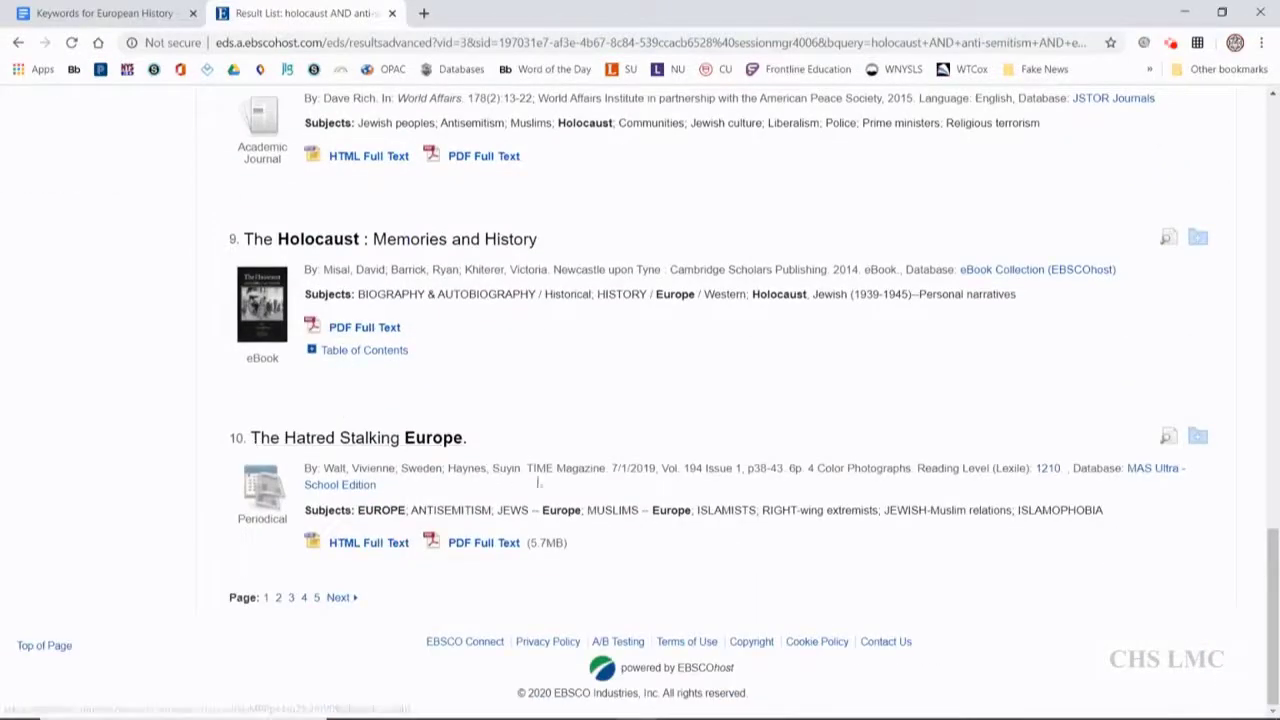
{"action": "scroll", "coordinate": [716, 591], "scroll_direction": "up", "scroll_amount": 3}
{"action": "scroll", "coordinate": [716, 591], "scroll_direction": "up", "scroll_amount": 6}
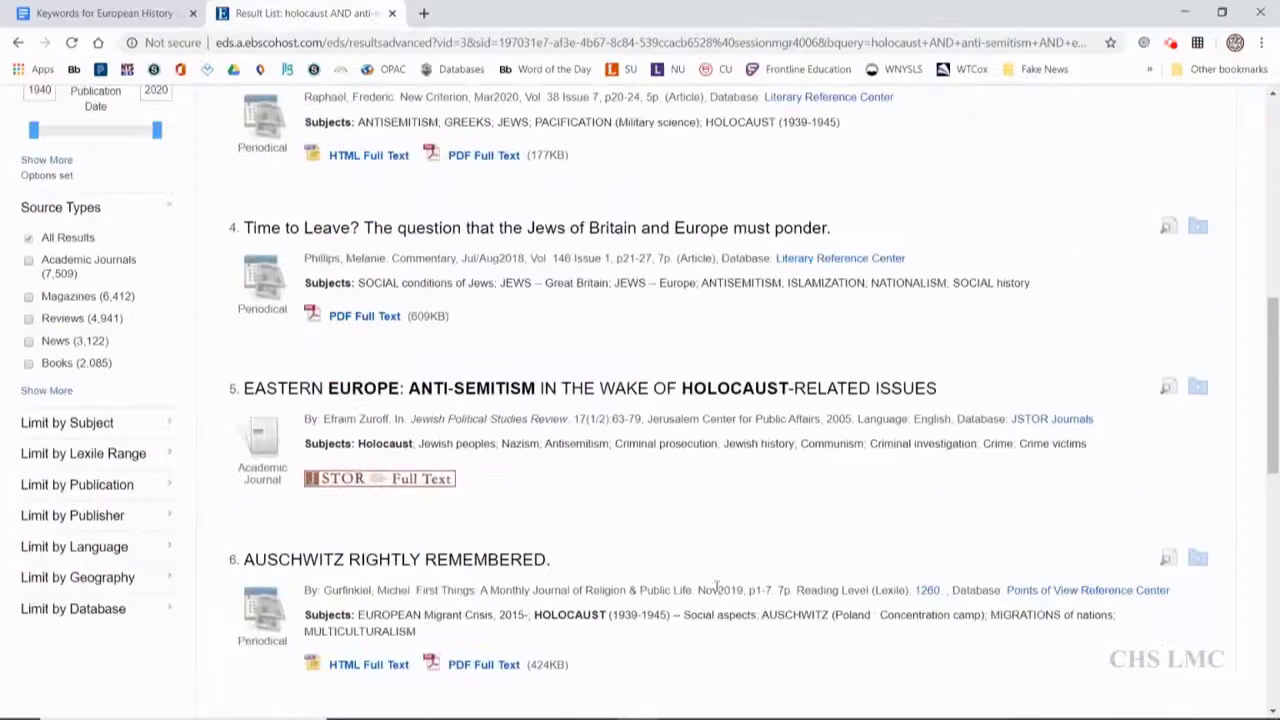
{"action": "scroll", "coordinate": [482, 572], "scroll_direction": "up", "scroll_amount": 2}
{"action": "scroll", "coordinate": [482, 572], "scroll_direction": "up", "scroll_amount": 6}
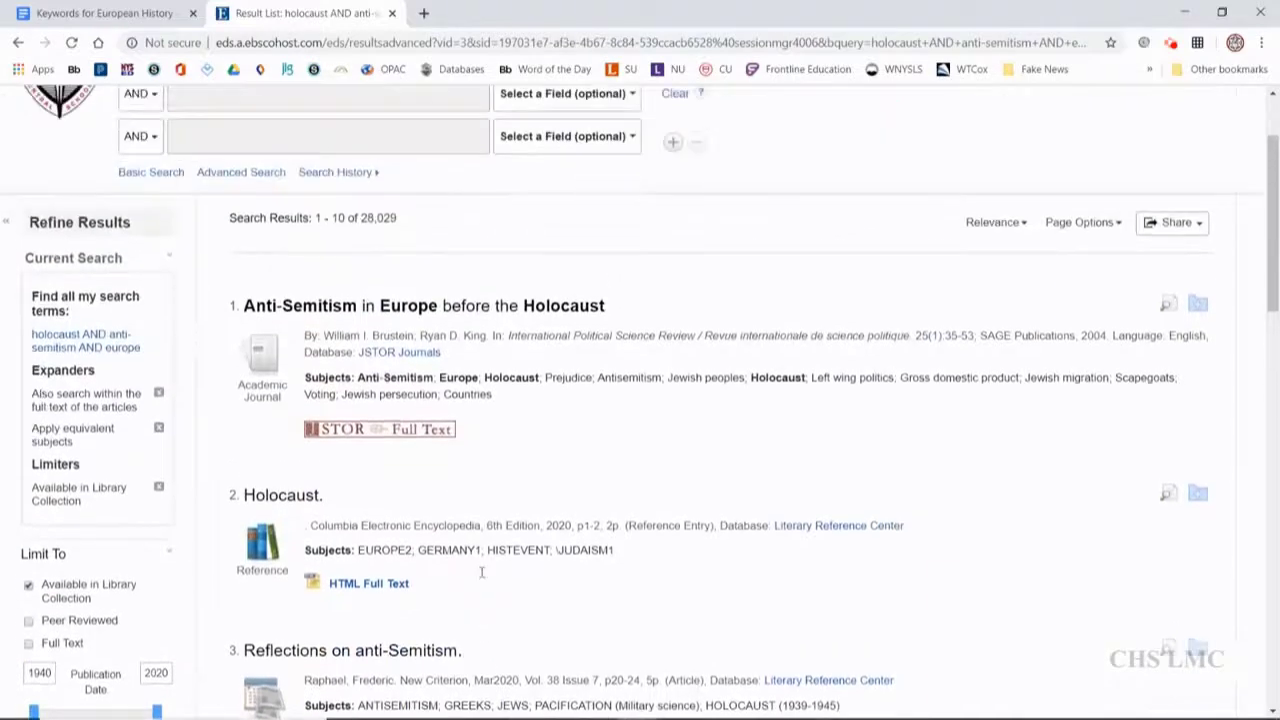
{"action": "left_click_drag", "start_coordinate": [362, 350], "coordinate": [396, 350]}
{"action": "left_click", "coordinate": [445, 358]}
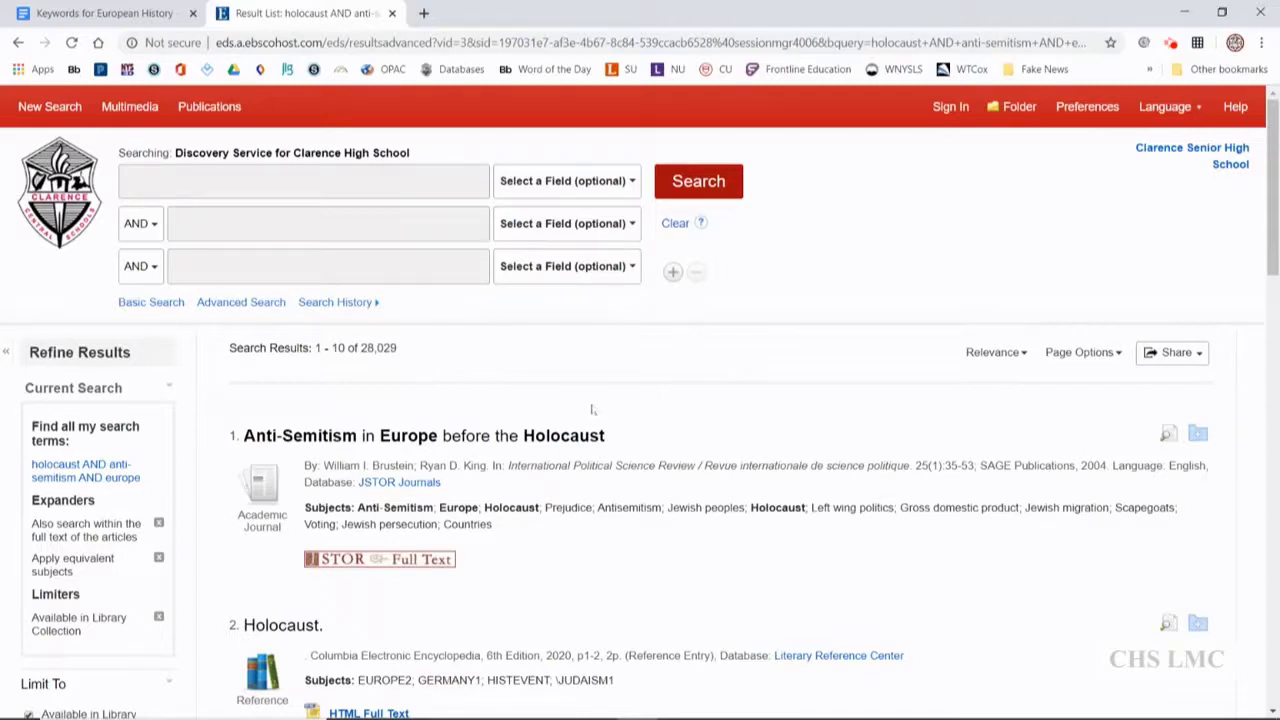
- Limit the search results to Full Text
{"action": "scroll", "coordinate": [592, 409], "scroll_direction": "down", "scroll_amount": 1}
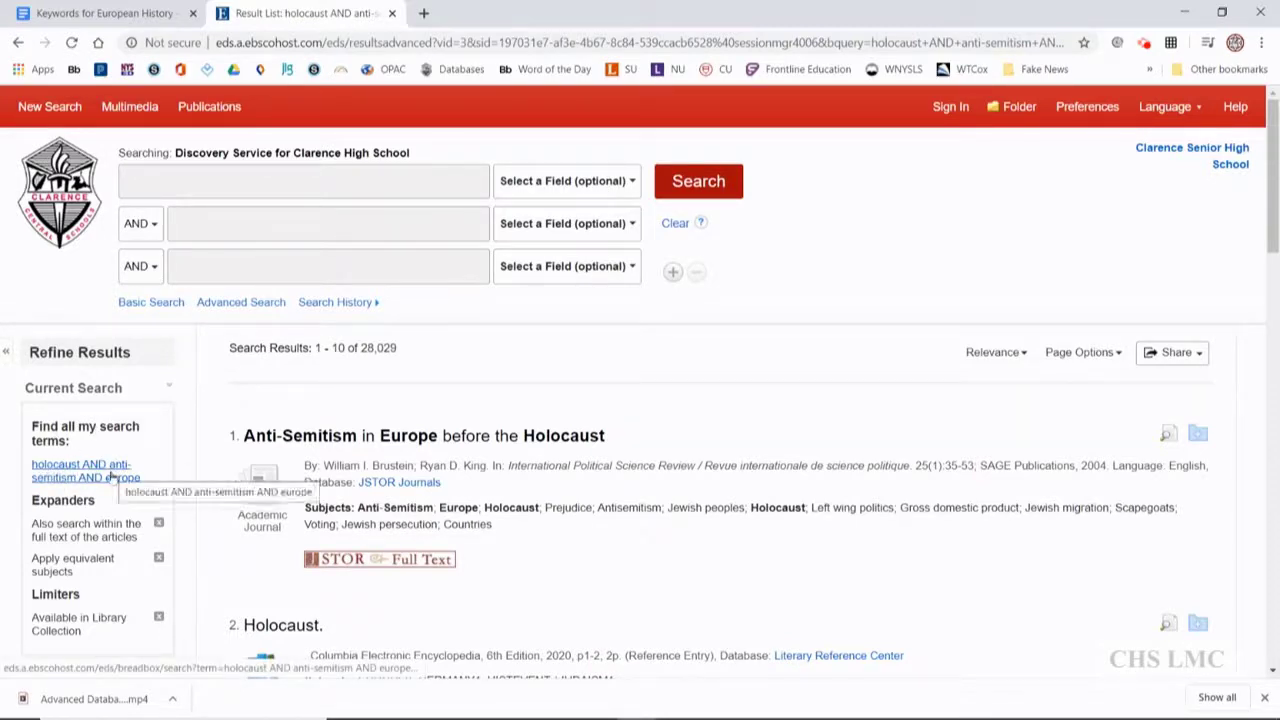
{"action": "scroll", "coordinate": [113, 479], "scroll_direction": "down", "scroll_amount": 1}
{"action": "scroll", "coordinate": [113, 485], "scroll_direction": "down", "scroll_amount": 2}
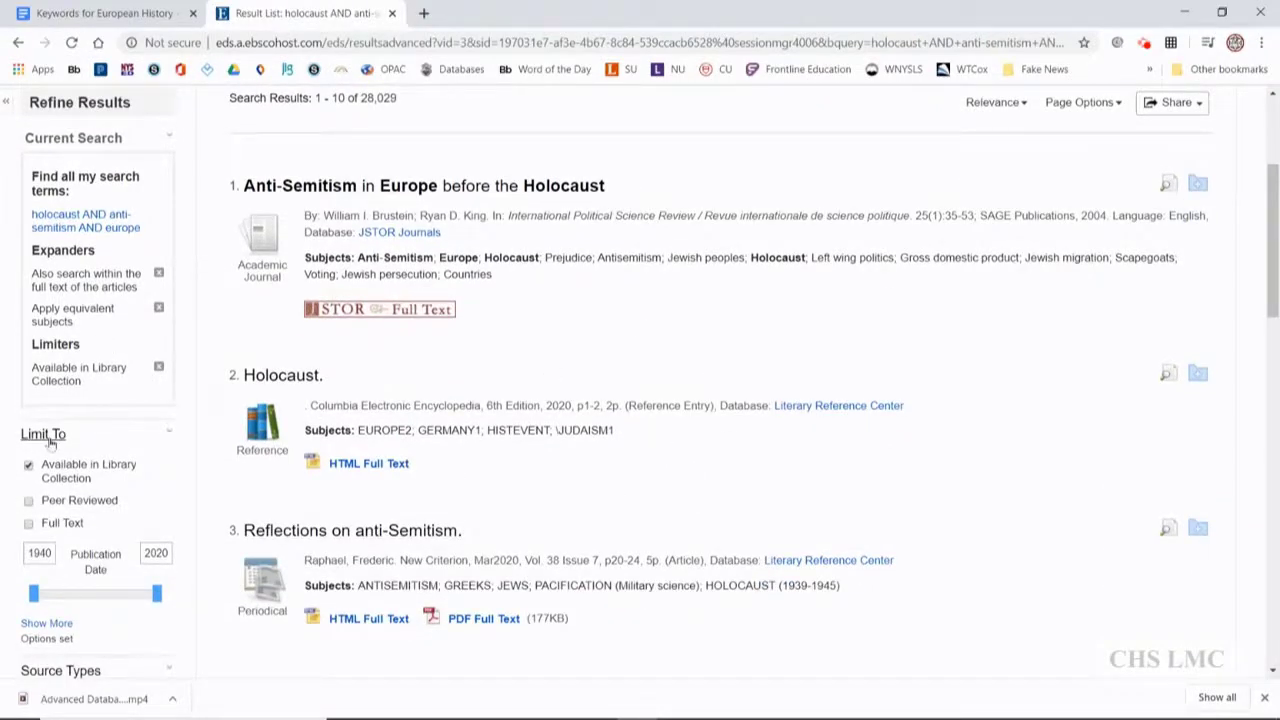
{"action": "scroll", "coordinate": [46, 435], "scroll_direction": "down", "scroll_amount": 3}
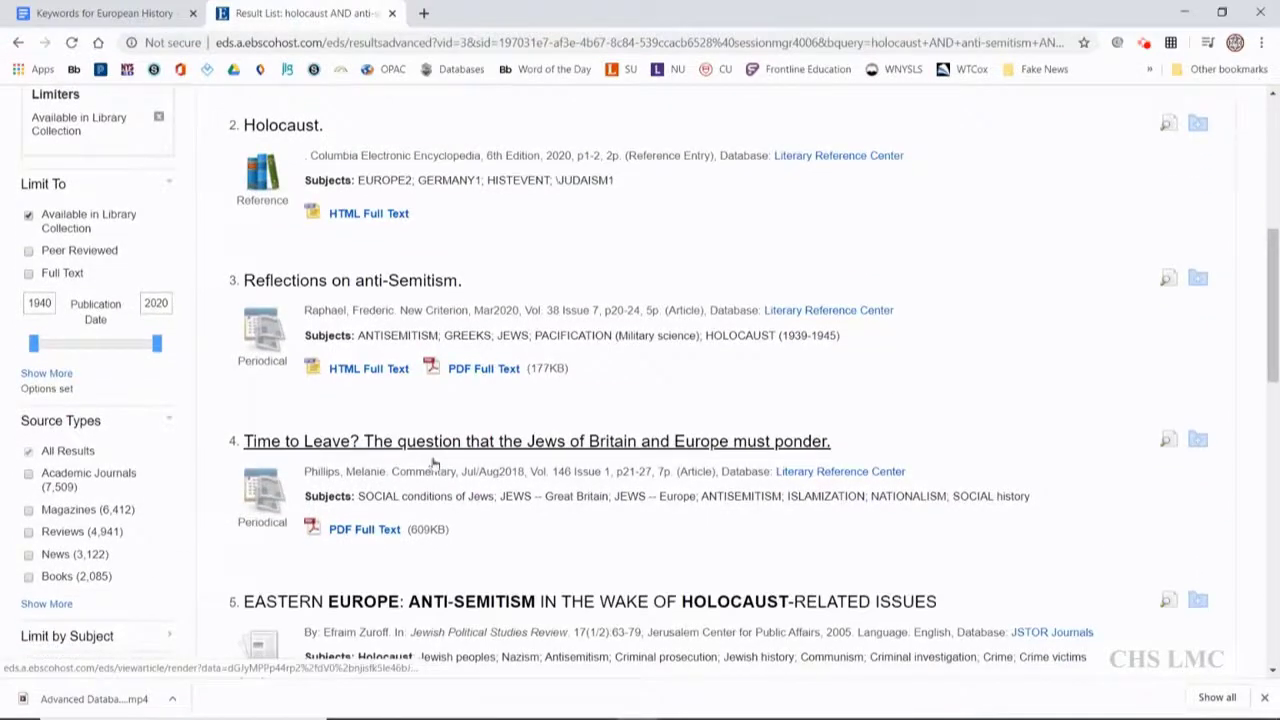
{"action": "scroll", "coordinate": [595, 485], "scroll_direction": "up", "scroll_amount": 2}
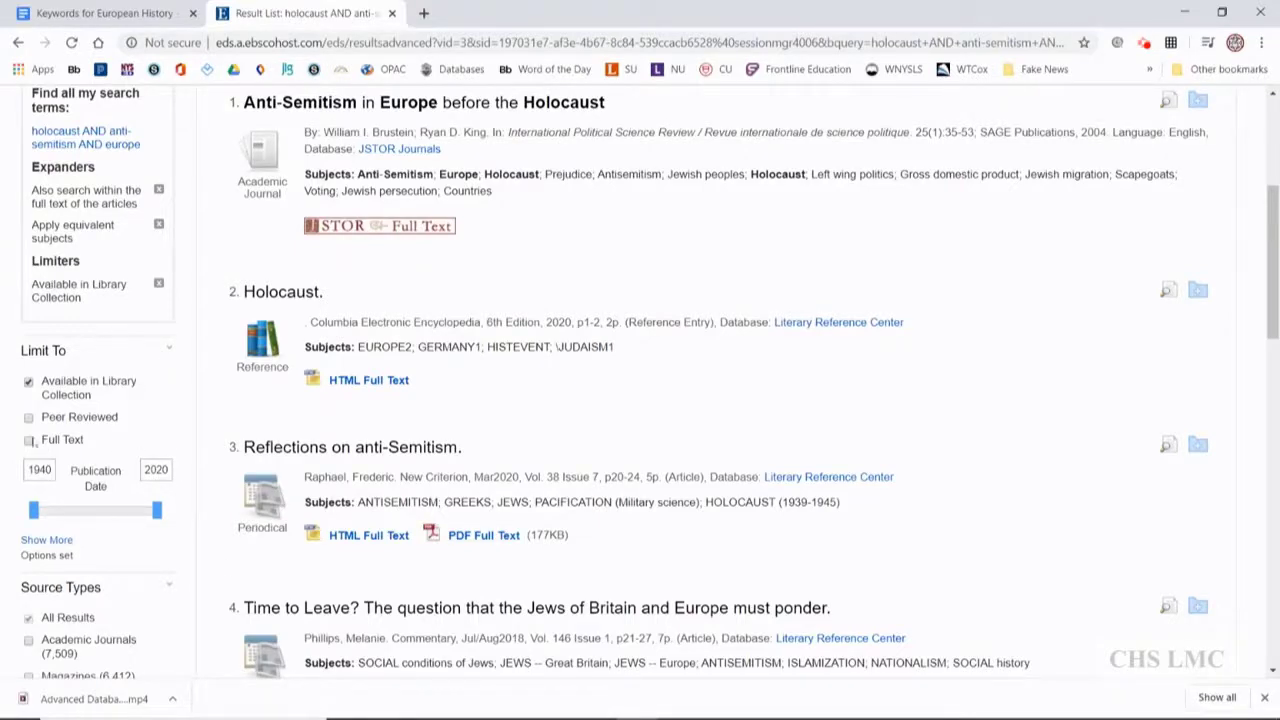
{"action": "left_click", "coordinate": [28, 440]}
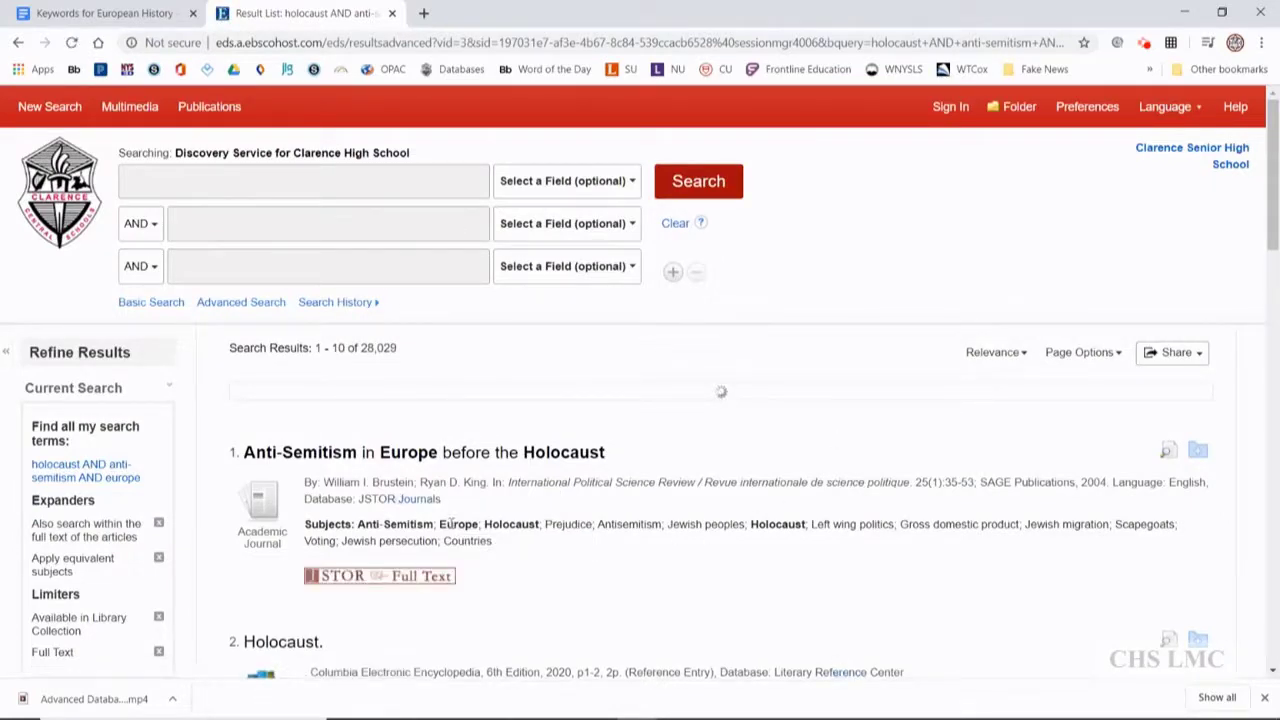
- Examine the results limited to Full Text, checking source types, full-text formats and the available limiters
{"action": "scroll", "coordinate": [451, 524], "scroll_direction": "down", "scroll_amount": 1}
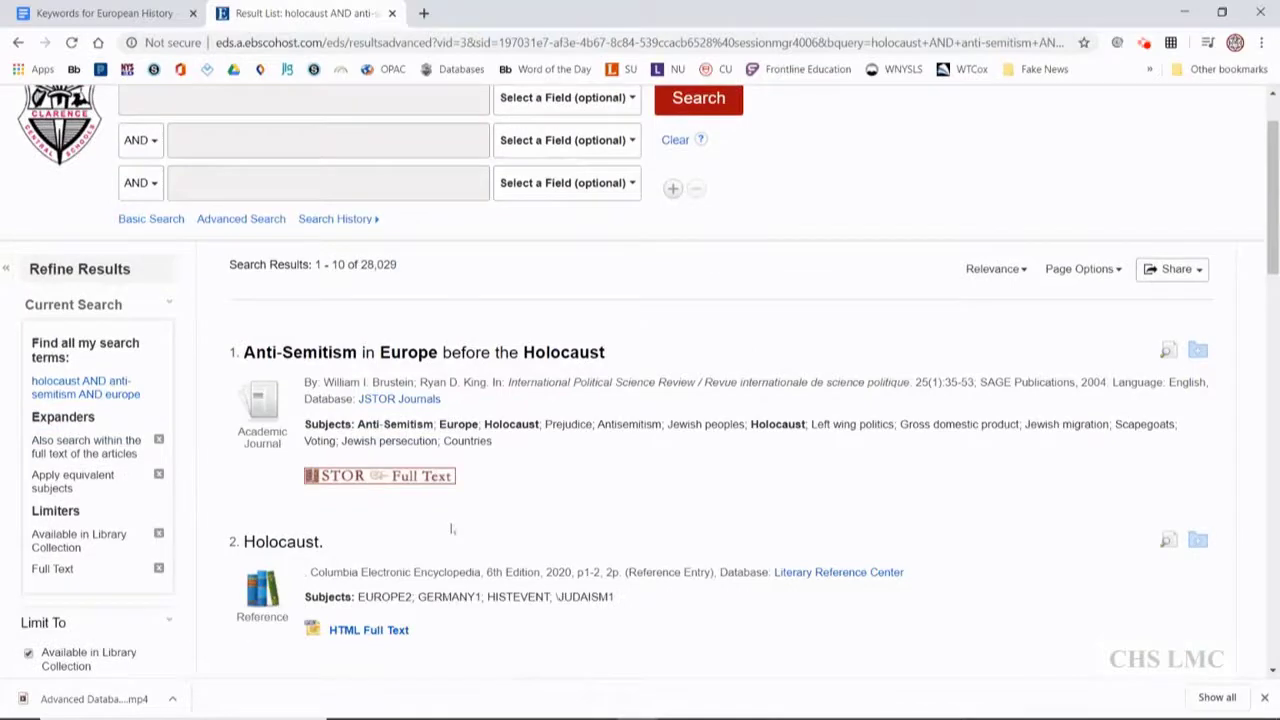
{"action": "scroll", "coordinate": [451, 529], "scroll_direction": "down", "scroll_amount": 2}
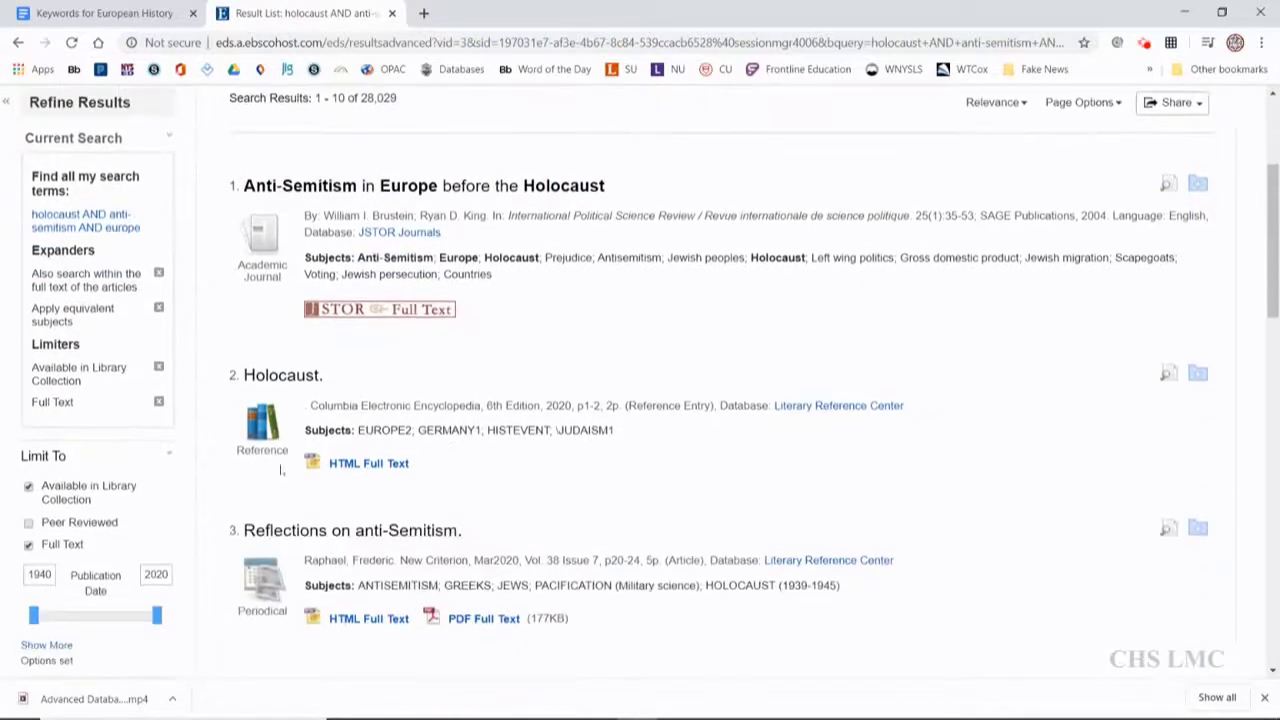
{"action": "scroll", "coordinate": [383, 476], "scroll_direction": "down", "scroll_amount": 2}
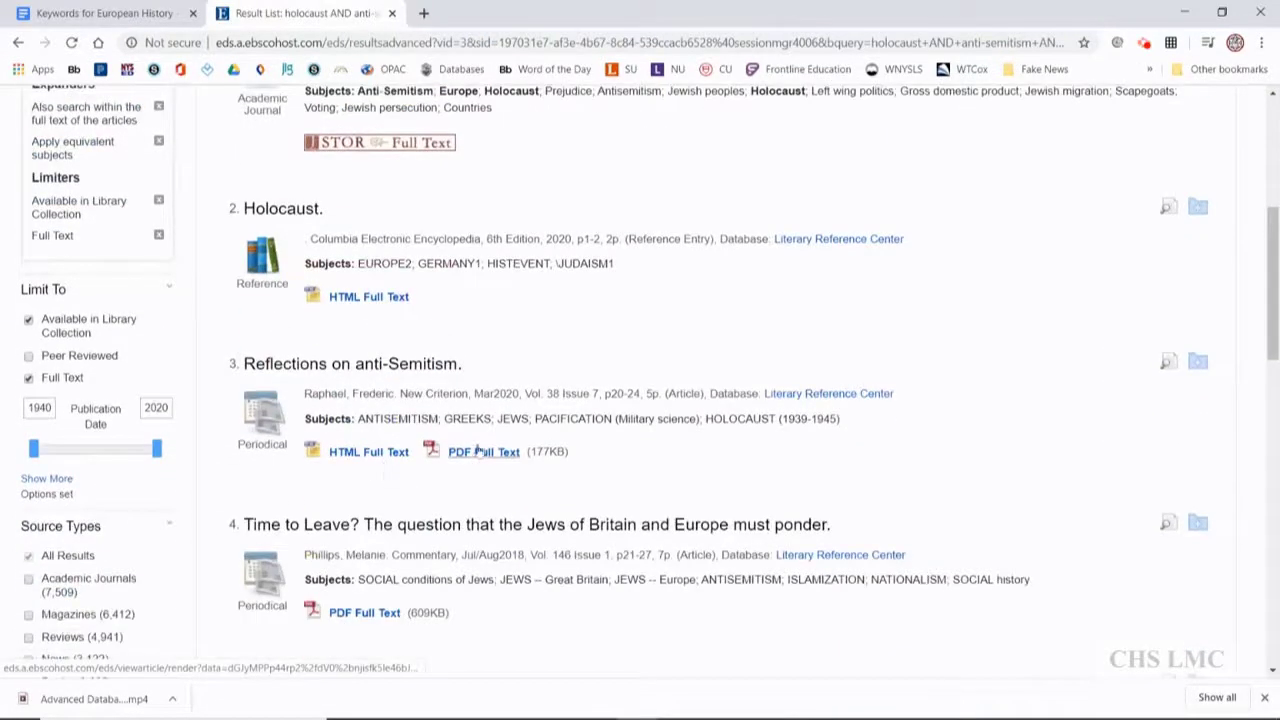
{"action": "scroll", "coordinate": [478, 451], "scroll_direction": "down", "scroll_amount": 2}
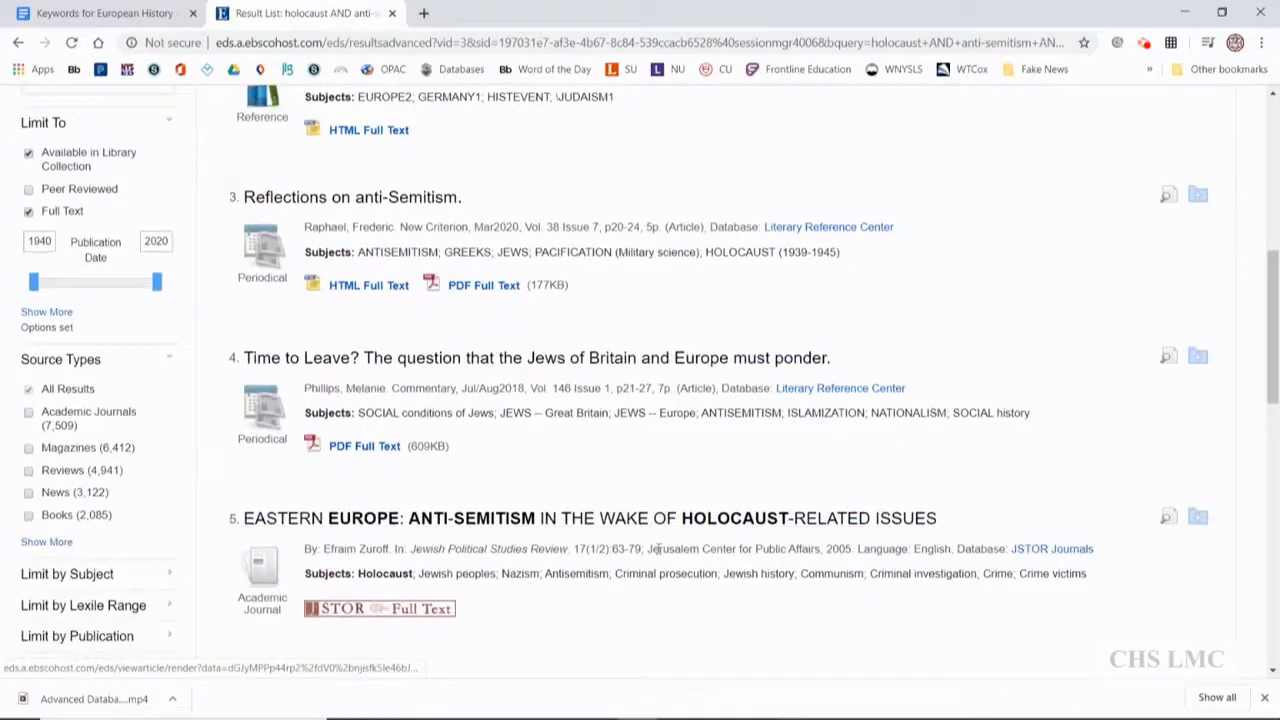
{"action": "scroll", "coordinate": [610, 480], "scroll_direction": "down", "scroll_amount": 2}
{"action": "scroll", "coordinate": [620, 530], "scroll_direction": "down", "scroll_amount": 3}
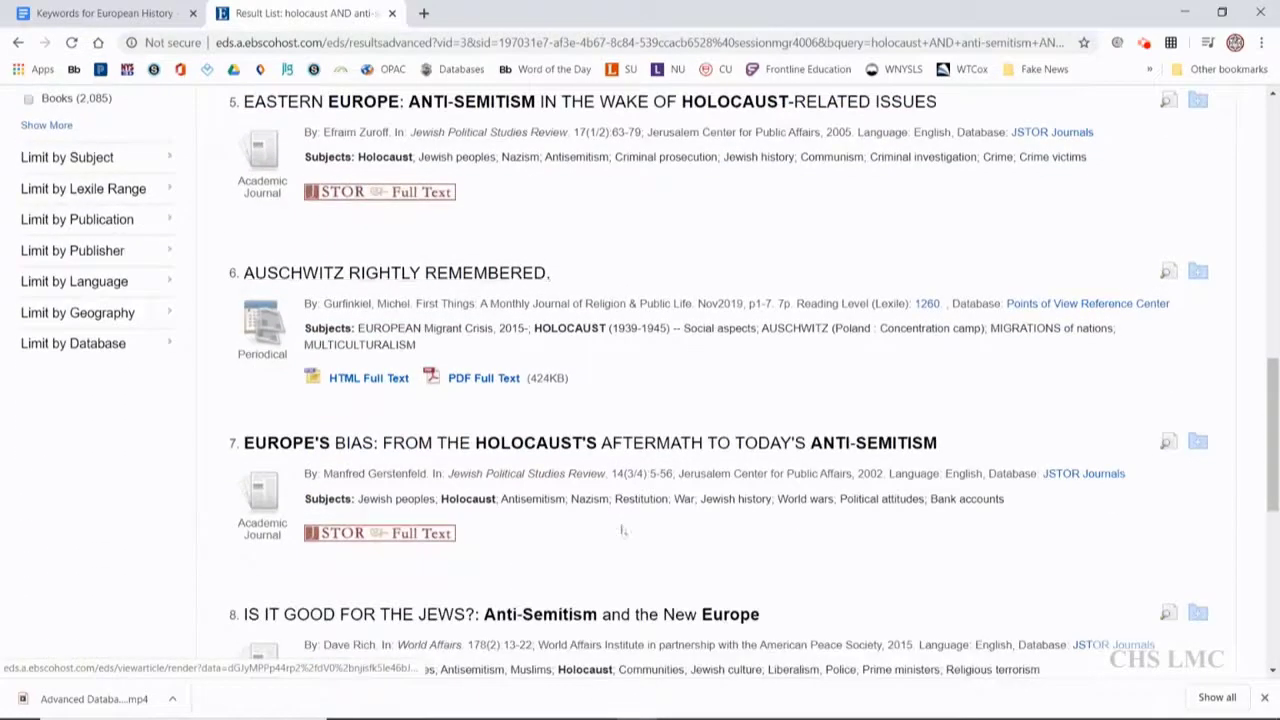
{"action": "scroll", "coordinate": [637, 547], "scroll_direction": "down", "scroll_amount": 1}
{"action": "scroll", "coordinate": [637, 547], "scroll_direction": "up", "scroll_amount": 6}
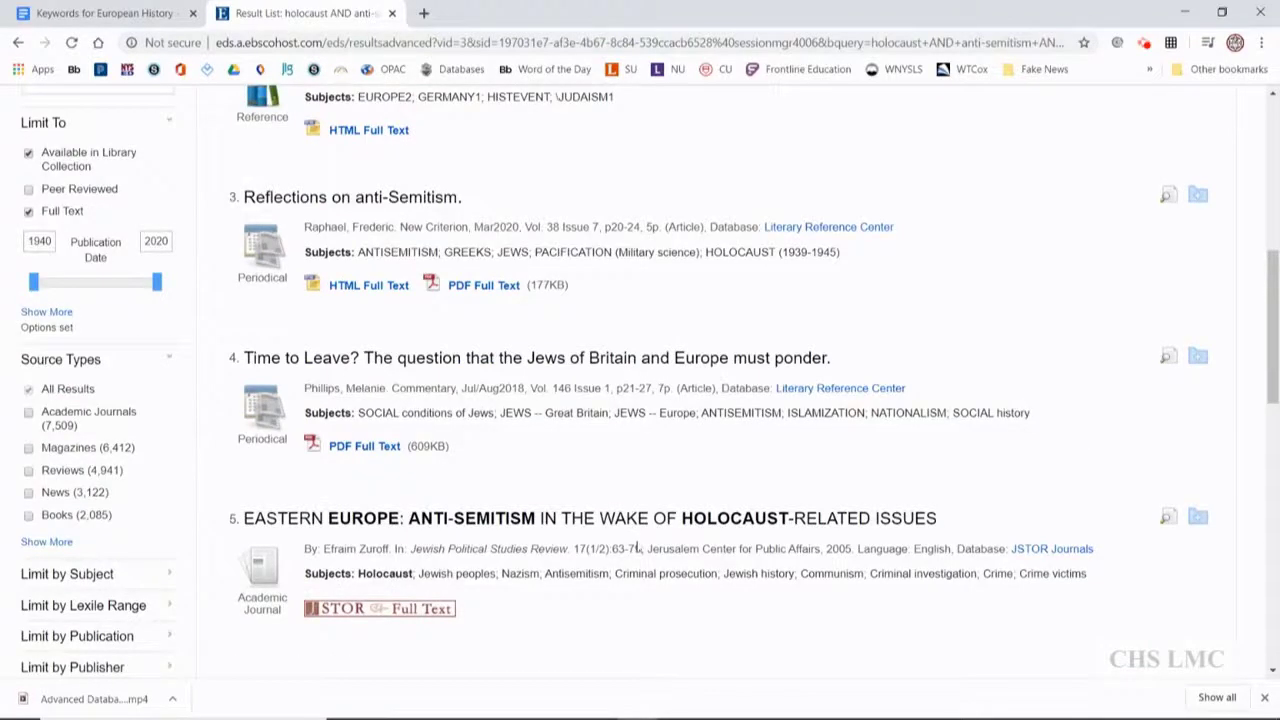
{"action": "scroll", "coordinate": [637, 547], "scroll_direction": "up", "scroll_amount": 7}
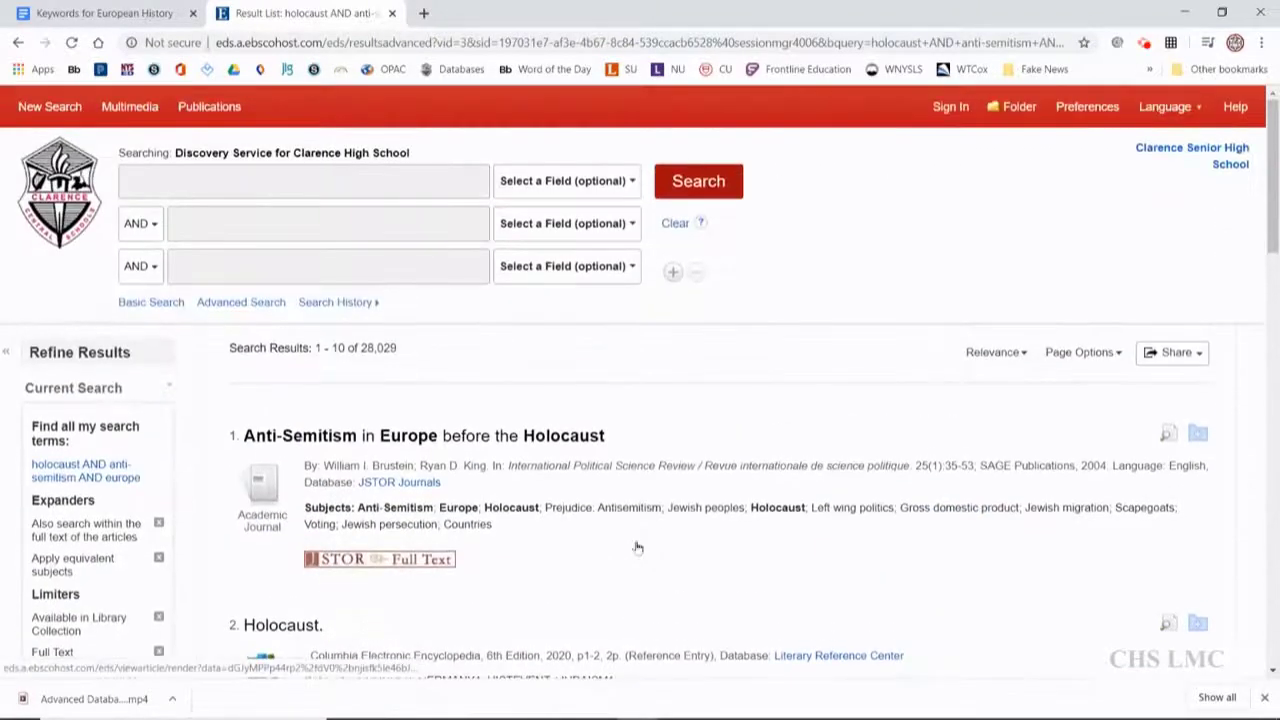
{"action": "scroll", "coordinate": [120, 540], "scroll_direction": "down", "scroll_amount": 2}
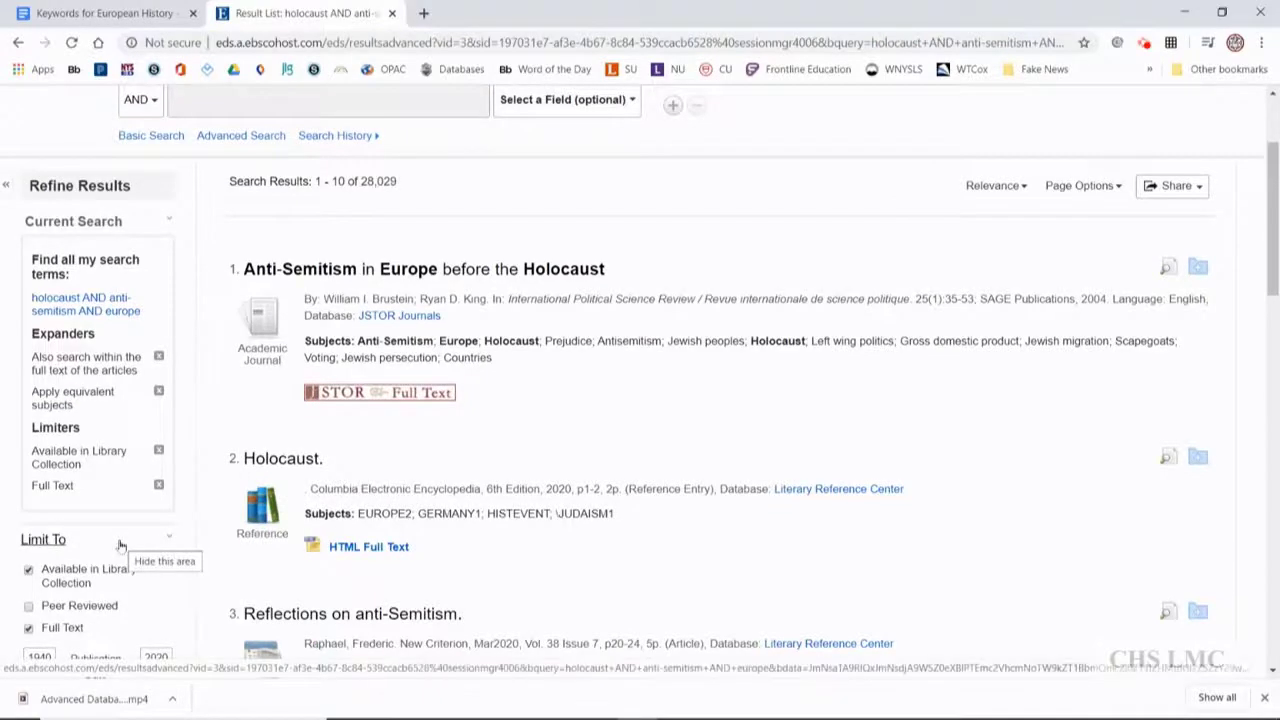
{"action": "scroll", "coordinate": [120, 545], "scroll_direction": "down", "scroll_amount": 3}
- Change the result format of the list to Detailed
{"action": "scroll", "coordinate": [121, 544], "scroll_direction": "up", "scroll_amount": 5}
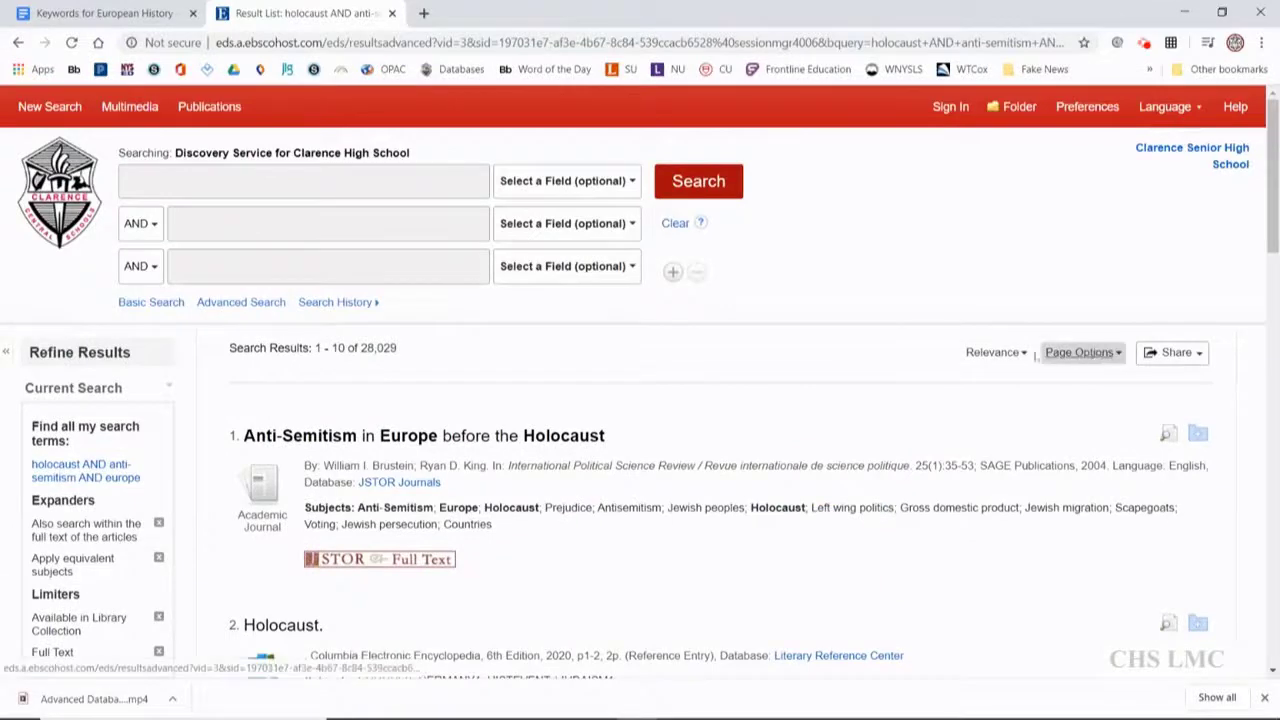
{"action": "left_click", "coordinate": [1116, 356]}
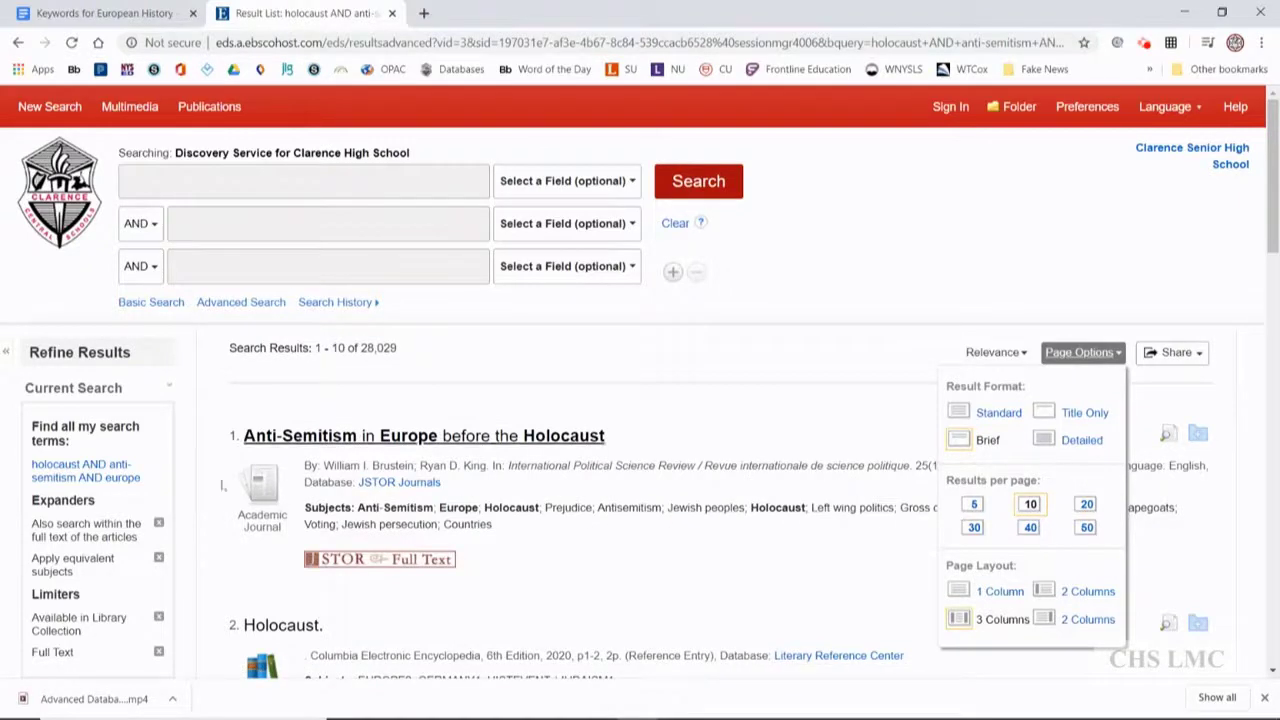
{"action": "left_click", "coordinate": [1071, 440]}
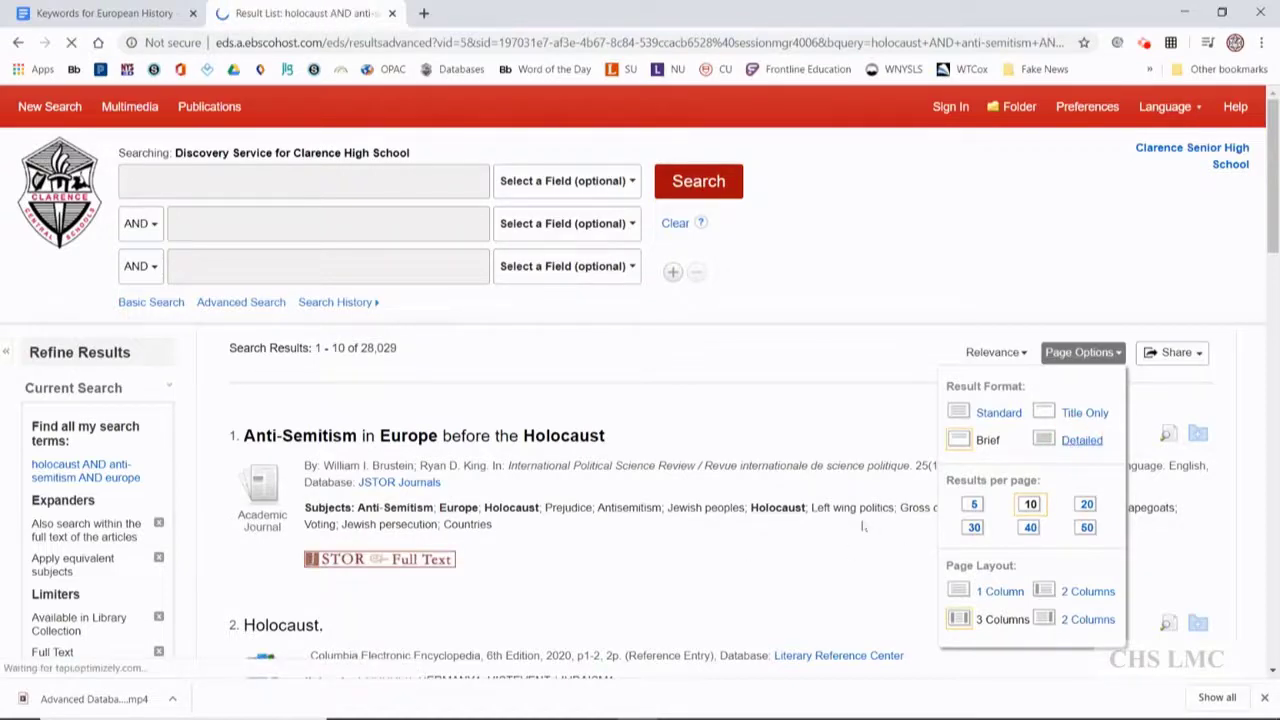
- Examine the detailed results, reading the abstracts, subjects, reading levels and full-text formats of the listed sources
{"action": "scroll", "coordinate": [845, 520], "scroll_direction": "down", "scroll_amount": 1}
{"action": "scroll", "coordinate": [845, 520], "scroll_direction": "down", "scroll_amount": 1}
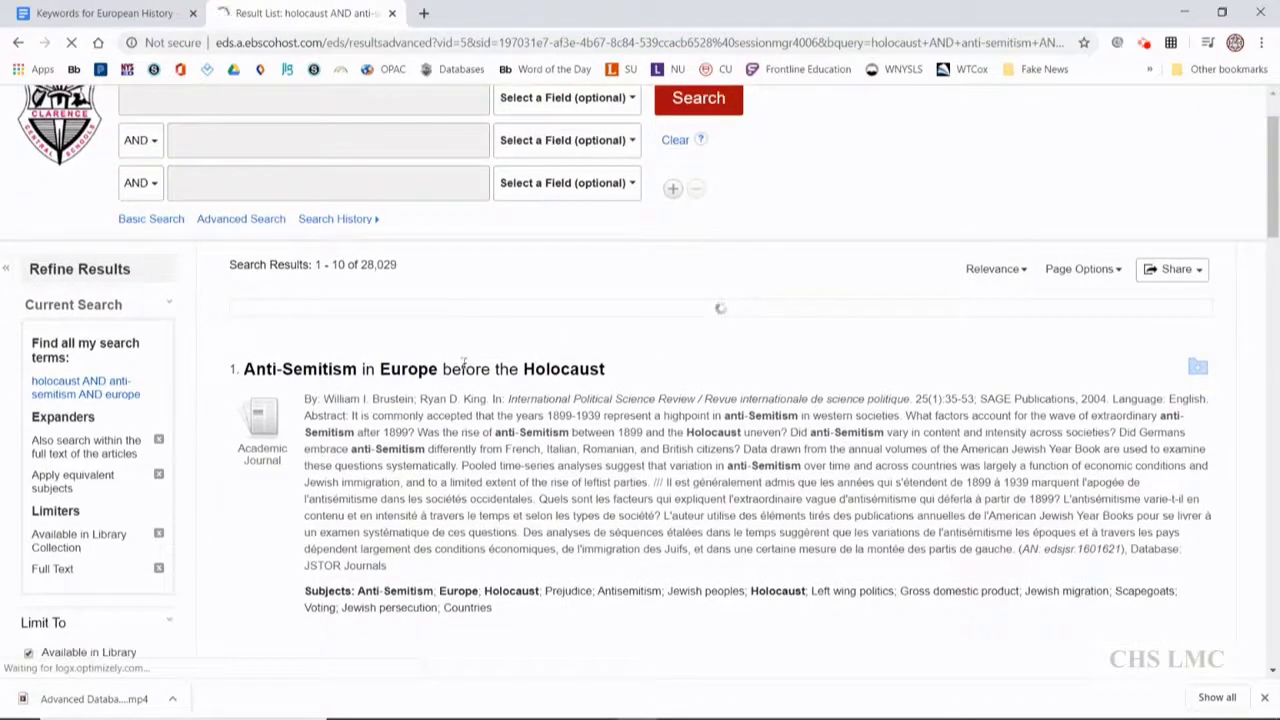
{"action": "scroll", "coordinate": [747, 629], "scroll_direction": "down", "scroll_amount": 4}
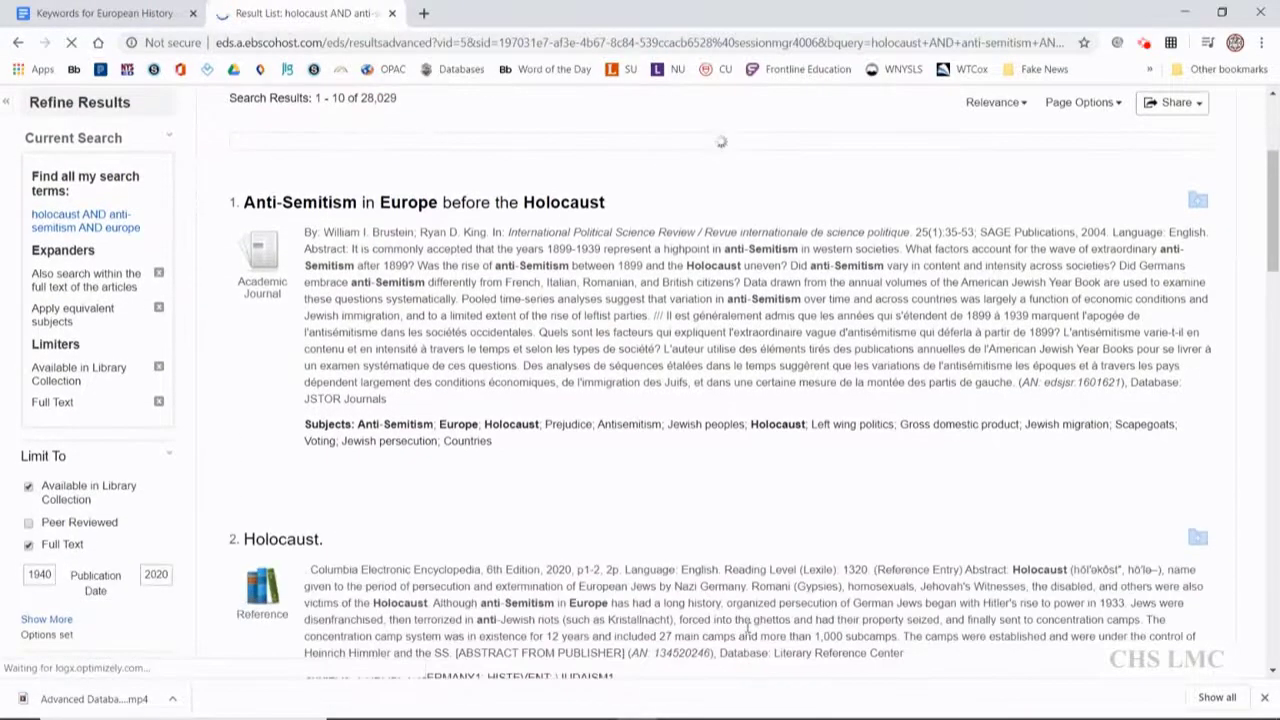
{"action": "scroll", "coordinate": [740, 617], "scroll_direction": "down", "scroll_amount": 2}
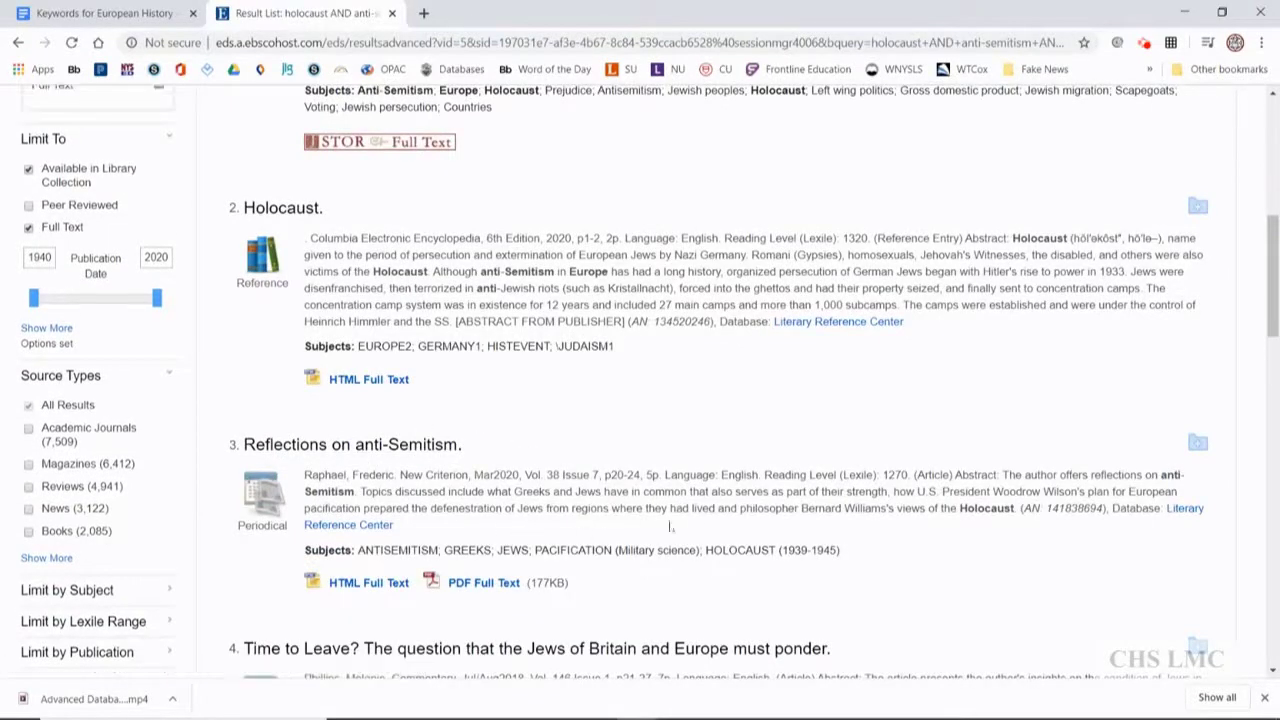
{"action": "scroll", "coordinate": [536, 545], "scroll_direction": "up", "scroll_amount": 5}
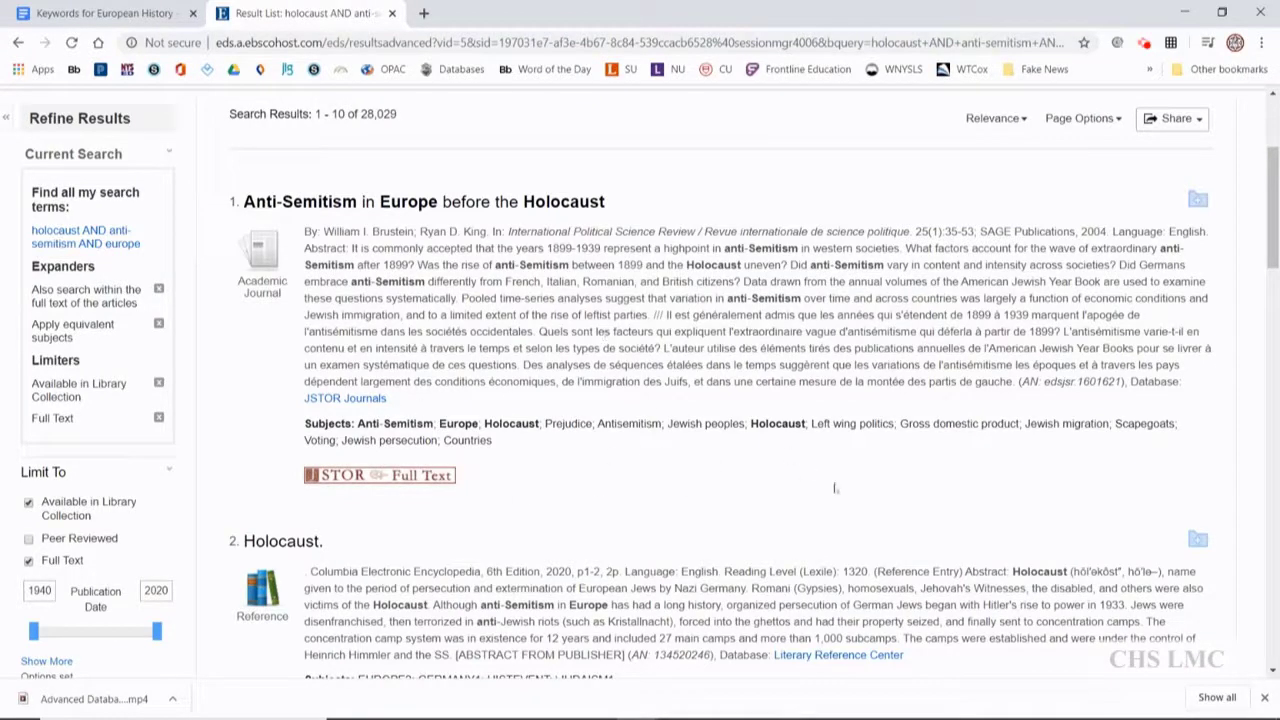
{"action": "scroll", "coordinate": [809, 506], "scroll_direction": "down", "scroll_amount": 1}
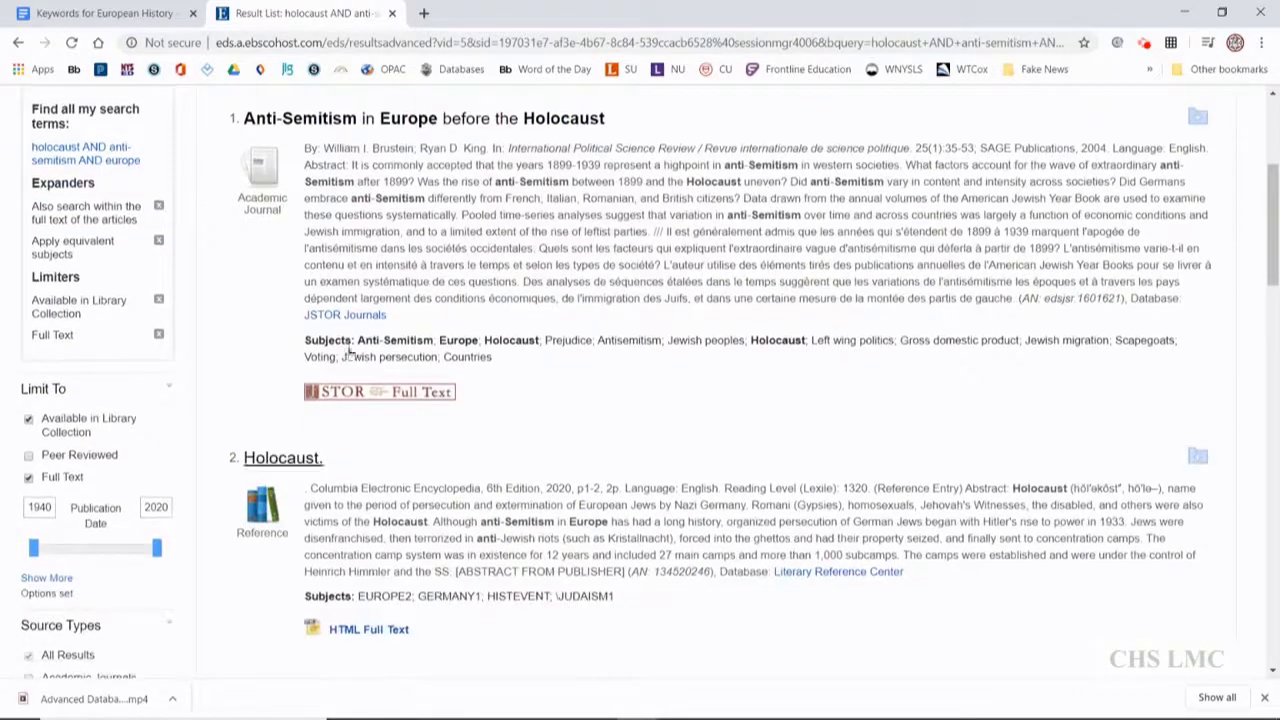
{"action": "scroll", "coordinate": [672, 481], "scroll_direction": "down", "scroll_amount": 6}
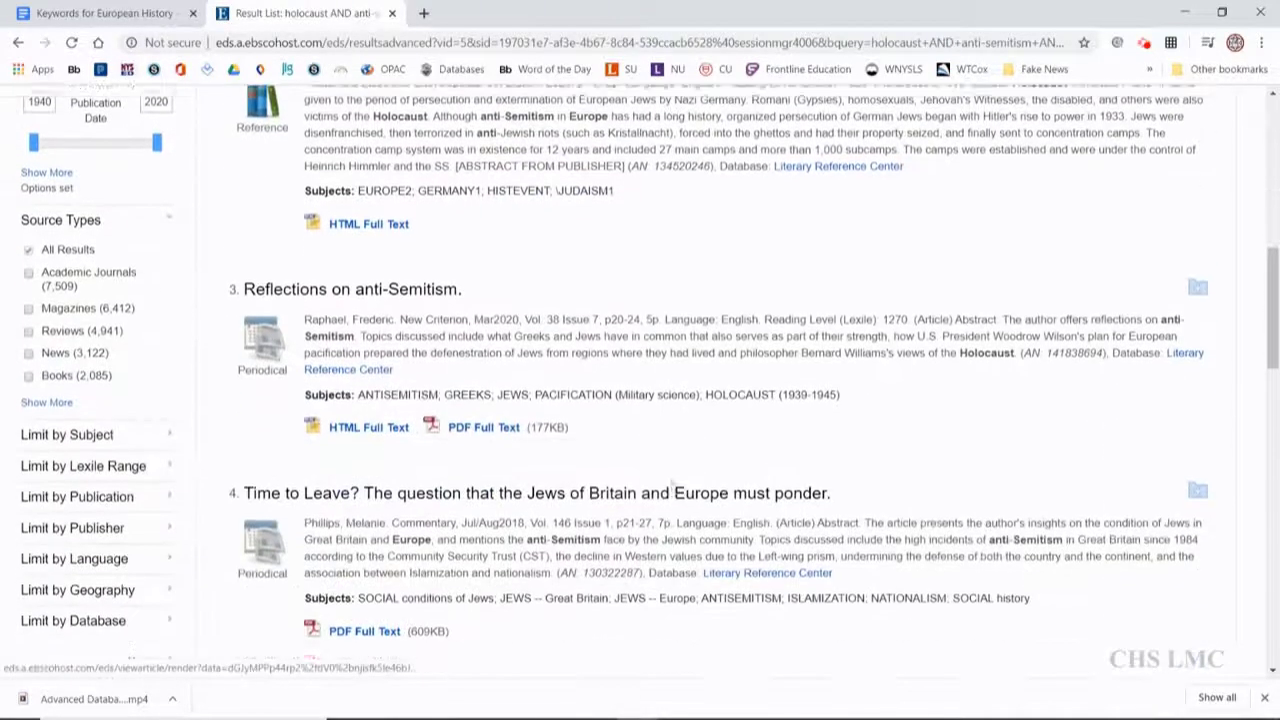
{"action": "scroll", "coordinate": [686, 540], "scroll_direction": "down", "scroll_amount": 3}
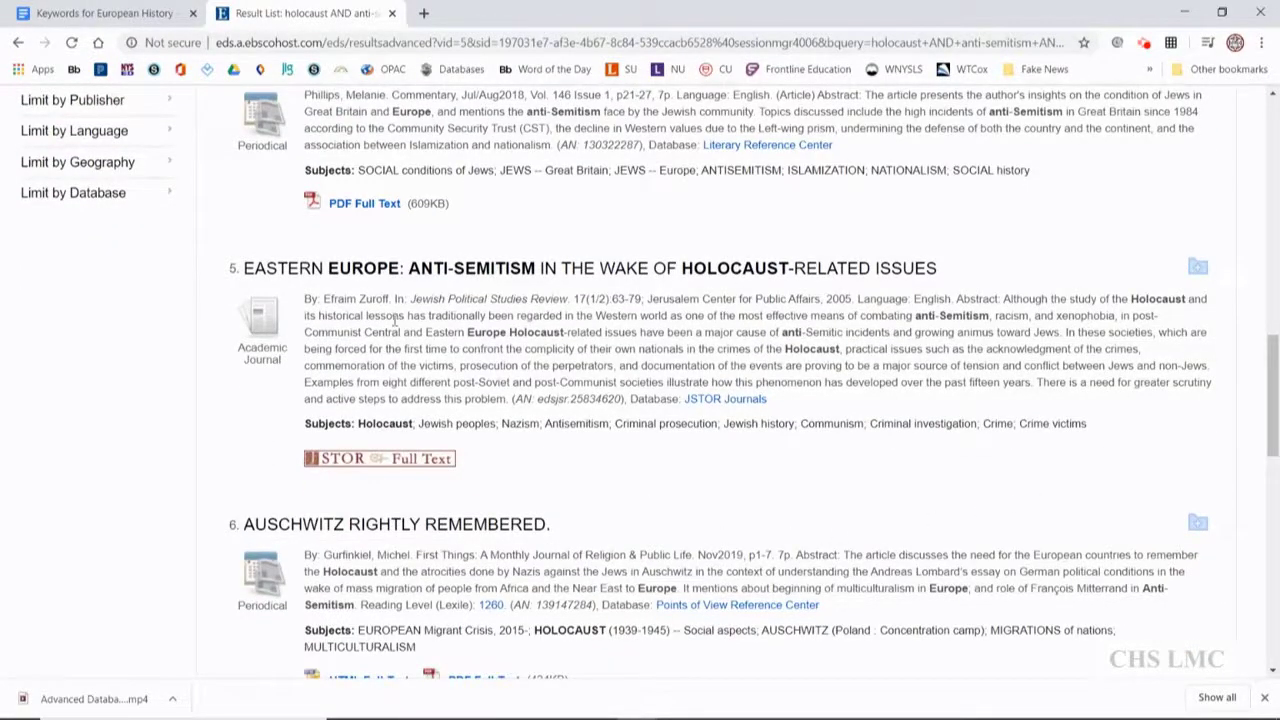
{"action": "scroll", "coordinate": [825, 493], "scroll_direction": "down", "scroll_amount": 3}
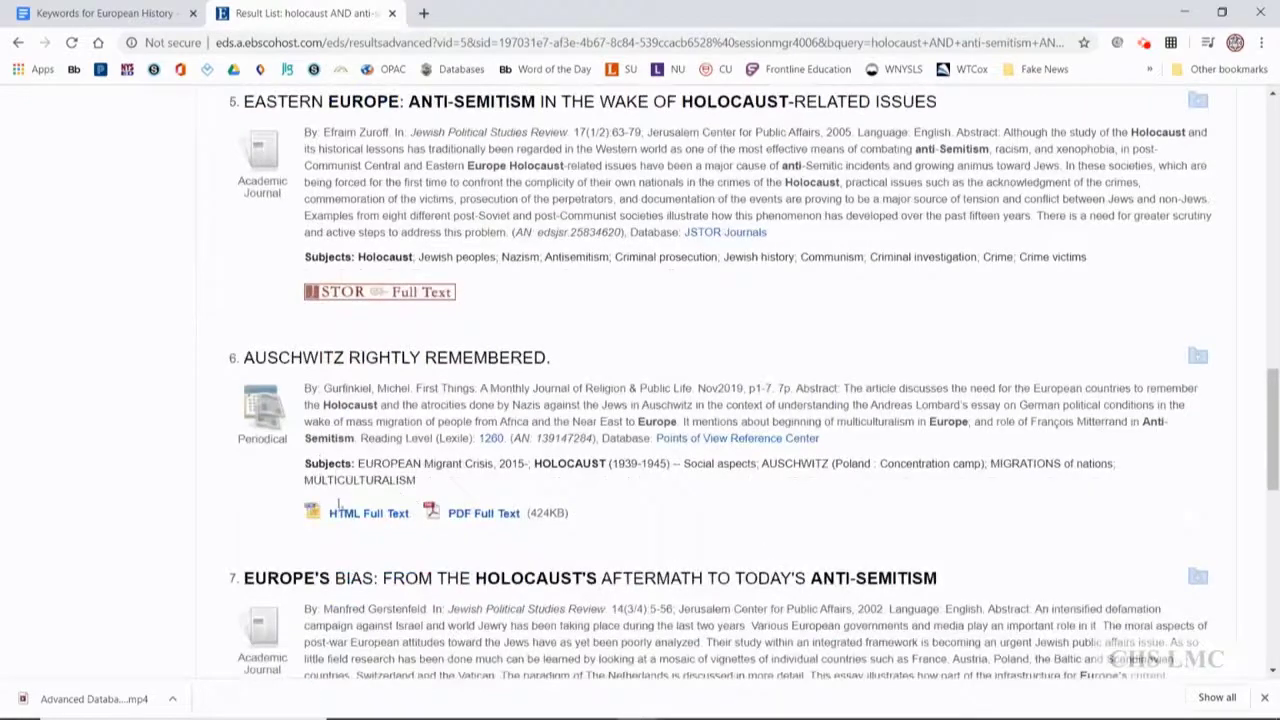
{"action": "scroll", "coordinate": [755, 527], "scroll_direction": "down", "scroll_amount": 3}
{"action": "scroll", "coordinate": [705, 586], "scroll_direction": "down", "scroll_amount": 8}
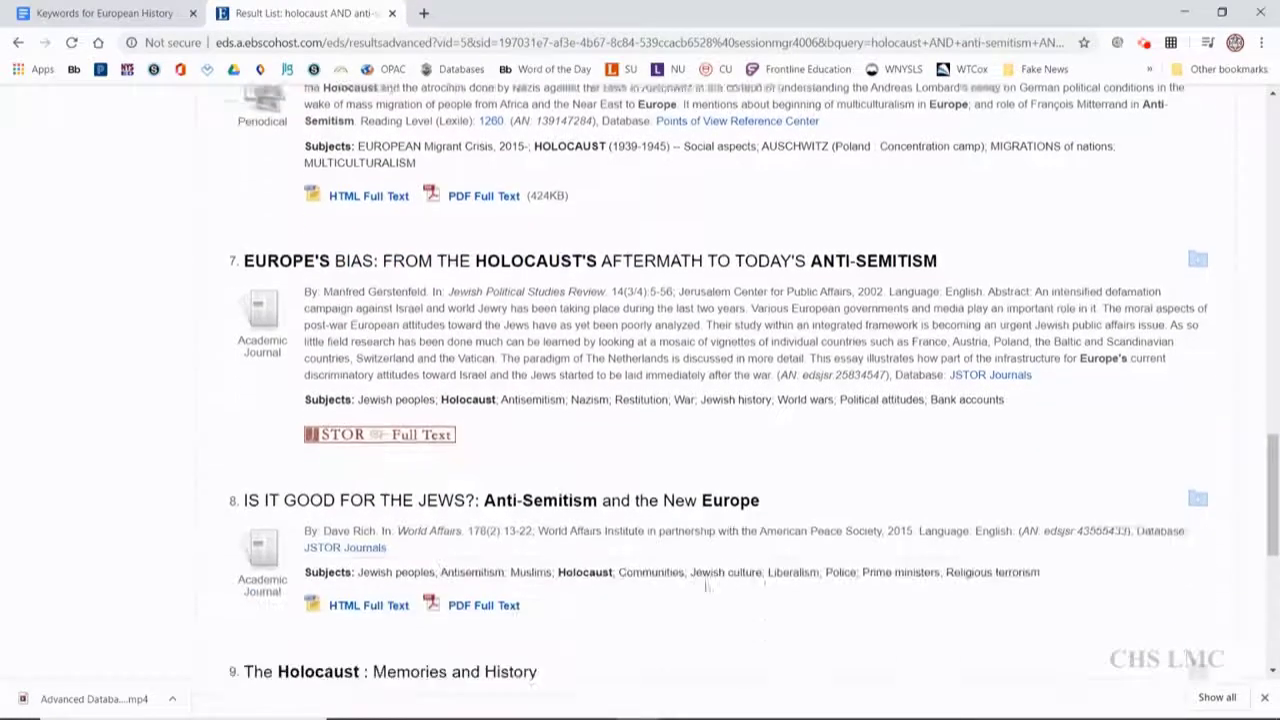
{"action": "scroll", "coordinate": [775, 563], "scroll_direction": "up", "scroll_amount": 10}
{"action": "scroll", "coordinate": [775, 563], "scroll_direction": "up", "scroll_amount": 20}
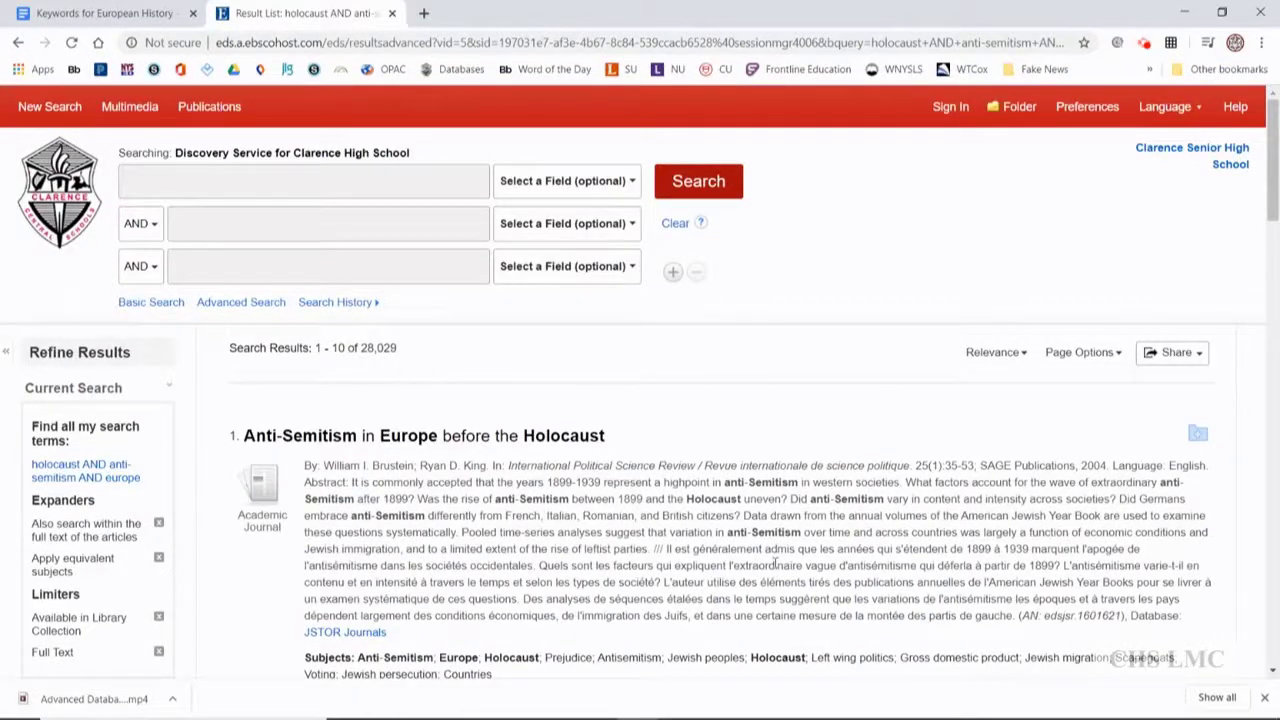
- Limit the results to sources published from 2010 by setting the start year of the publication date range
{"action": "scroll", "coordinate": [775, 563], "scroll_direction": "down", "scroll_amount": 5}
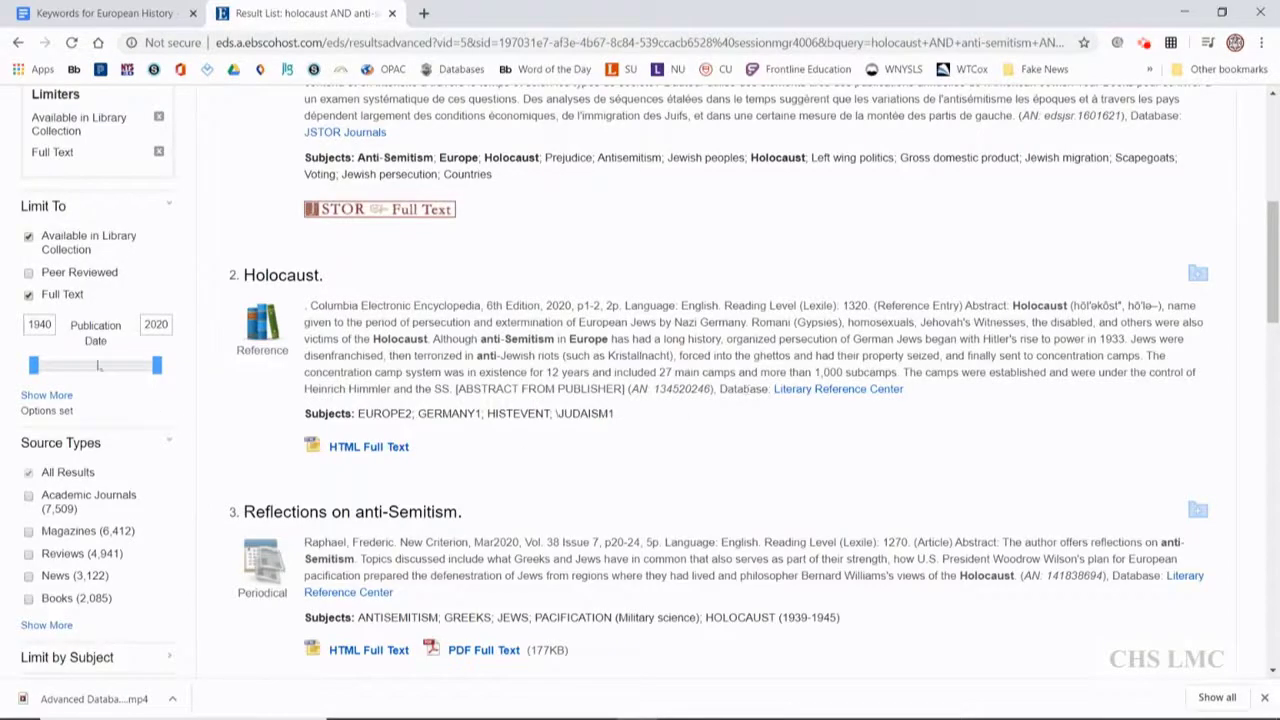
{"action": "scroll", "coordinate": [180, 442], "scroll_direction": "up", "scroll_amount": 4}
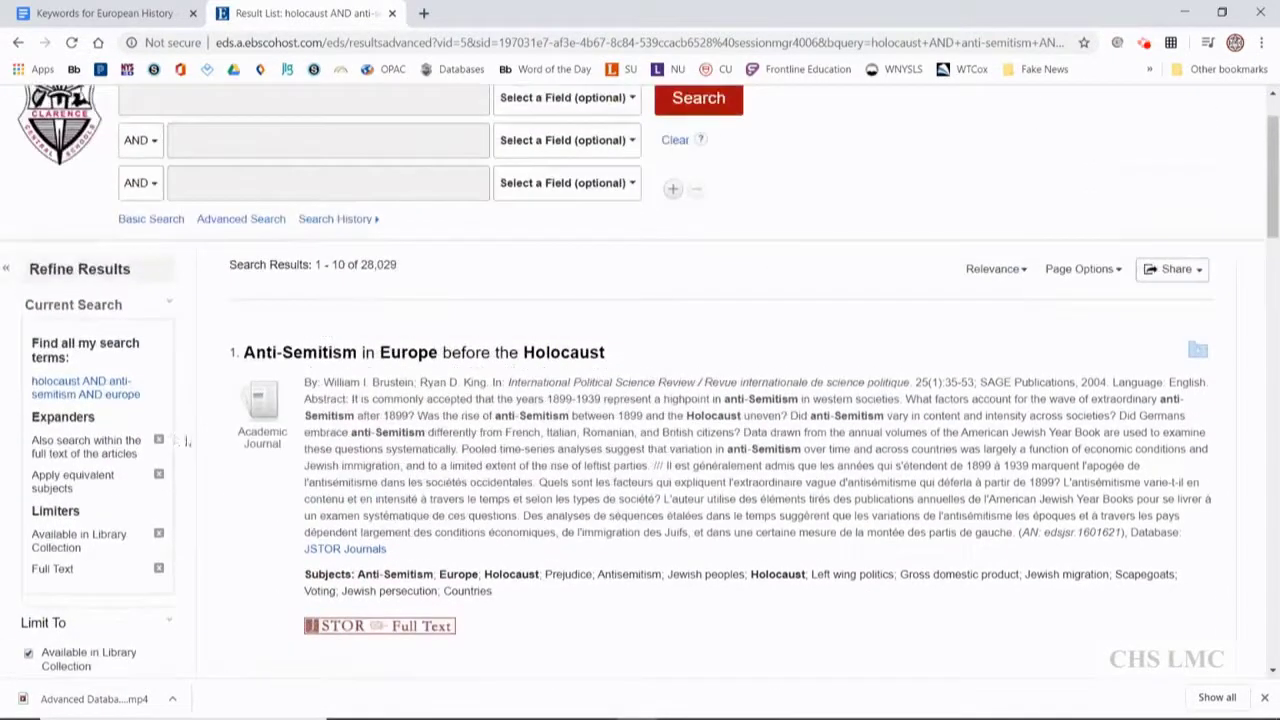
{"action": "scroll", "coordinate": [690, 505], "scroll_direction": "down", "scroll_amount": 3}
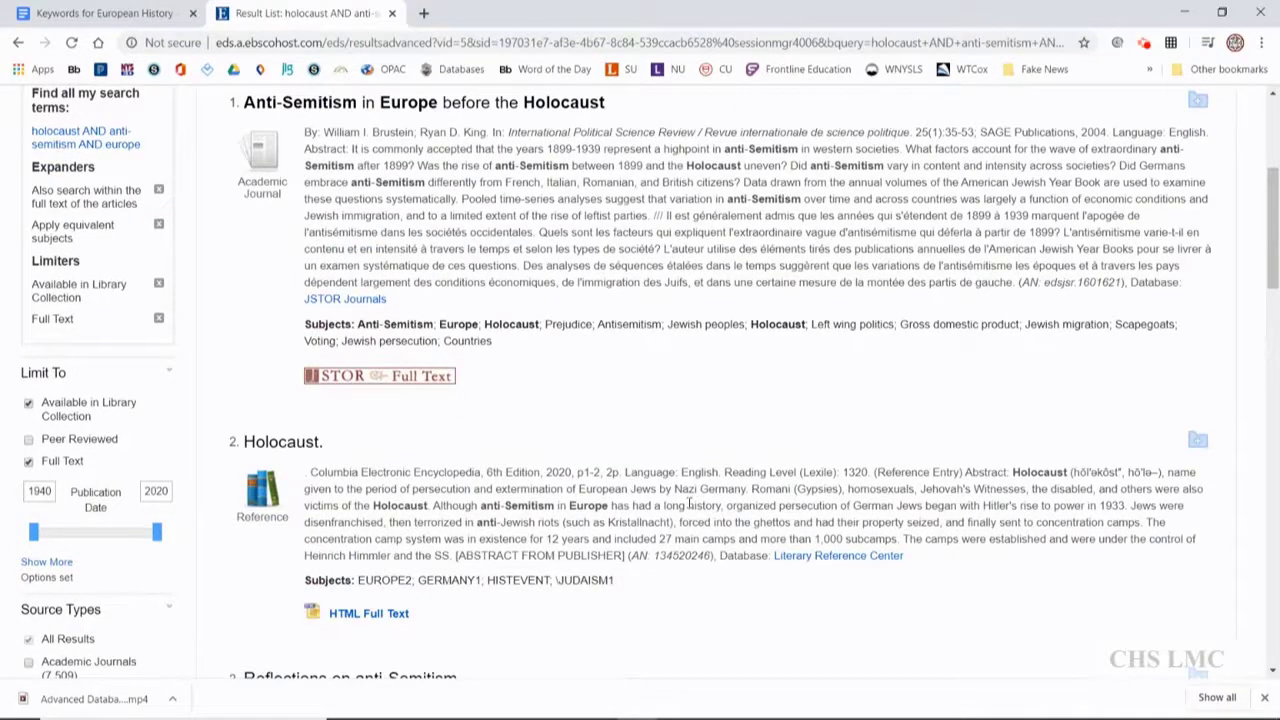
{"action": "scroll", "coordinate": [690, 505], "scroll_direction": "down", "scroll_amount": 2}
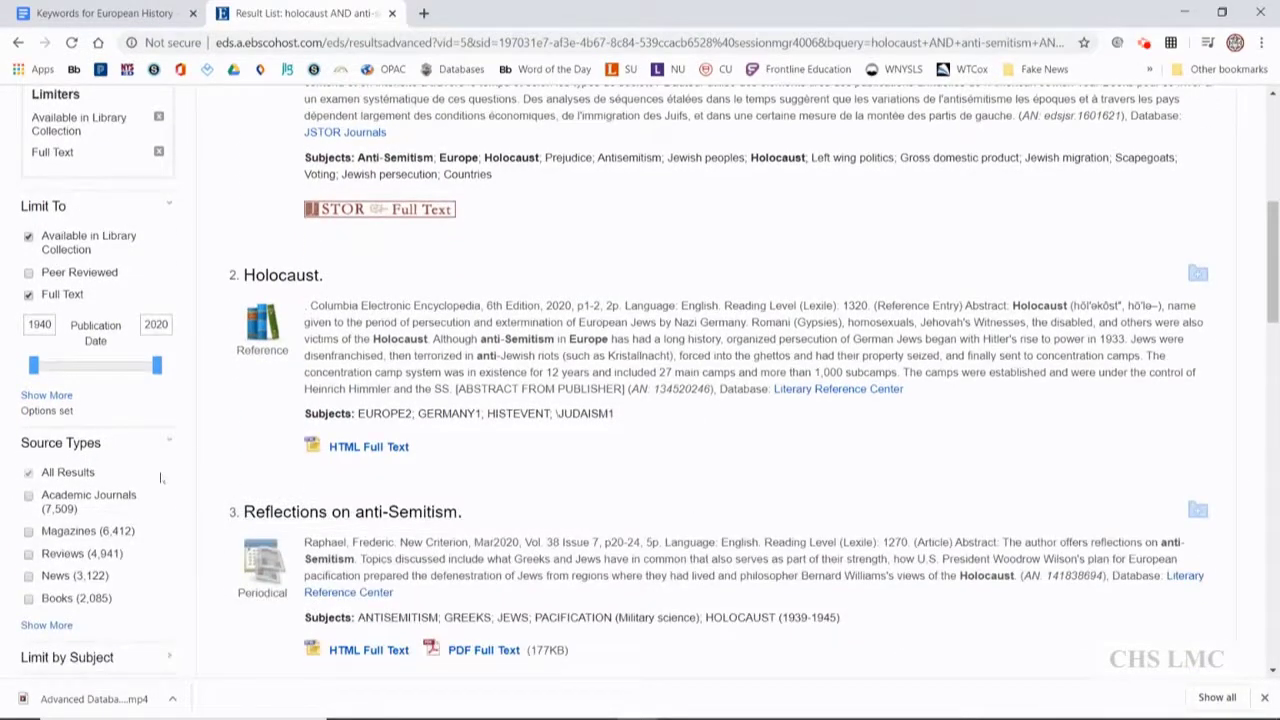
{"action": "scroll", "coordinate": [180, 455], "scroll_direction": "up", "scroll_amount": 2}
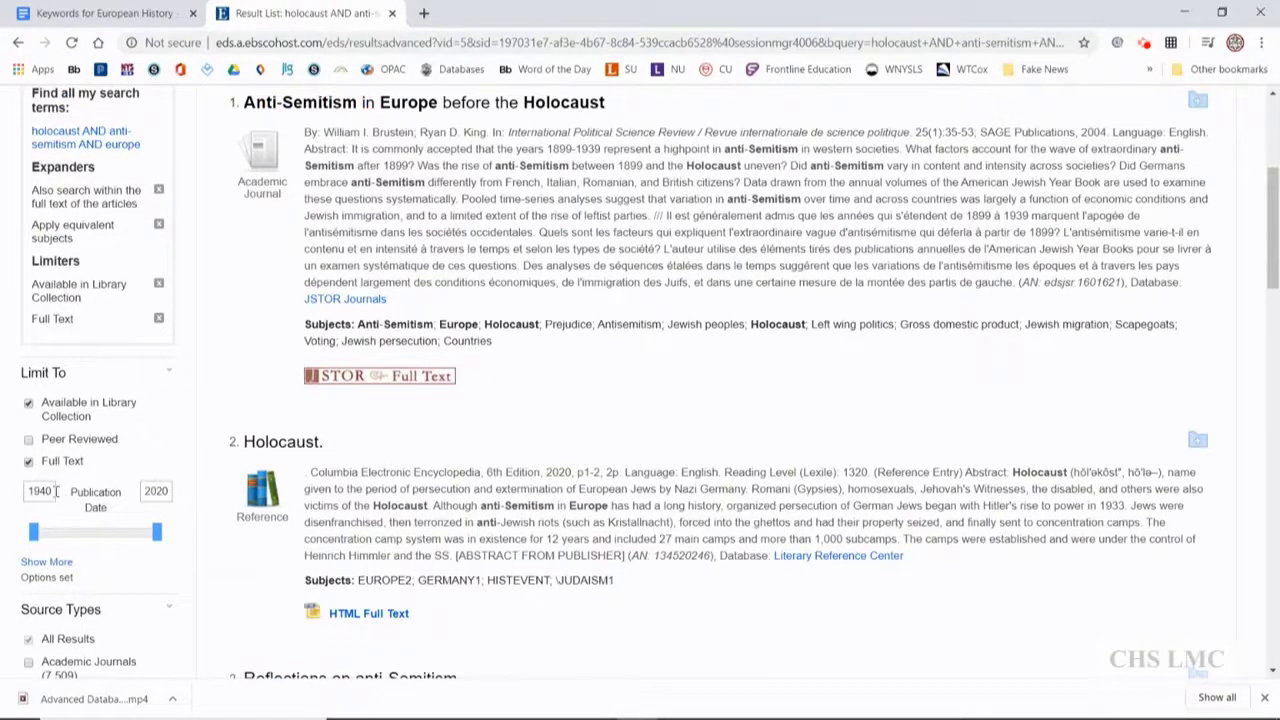
{"action": "left_click_drag", "start_coordinate": [57, 491], "coordinate": [3, 497]}
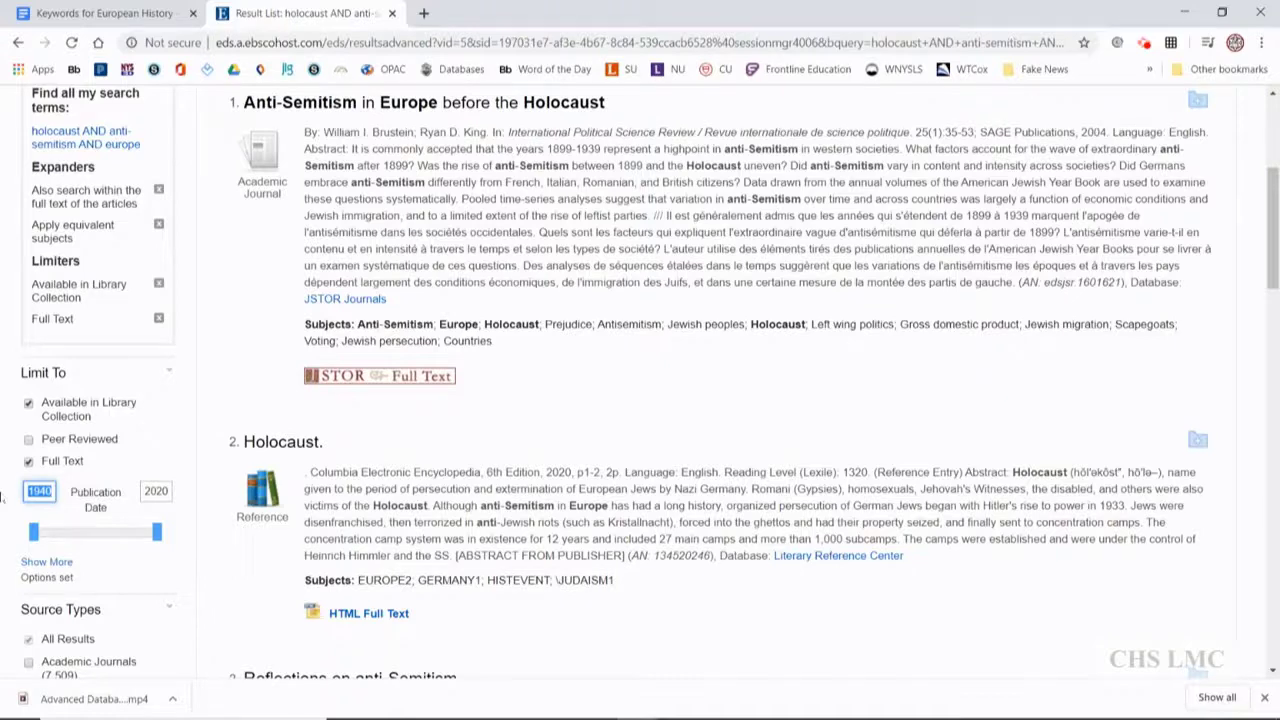
{"action": "type", "text": "2010"}
{"action": "key", "text": "Return"}
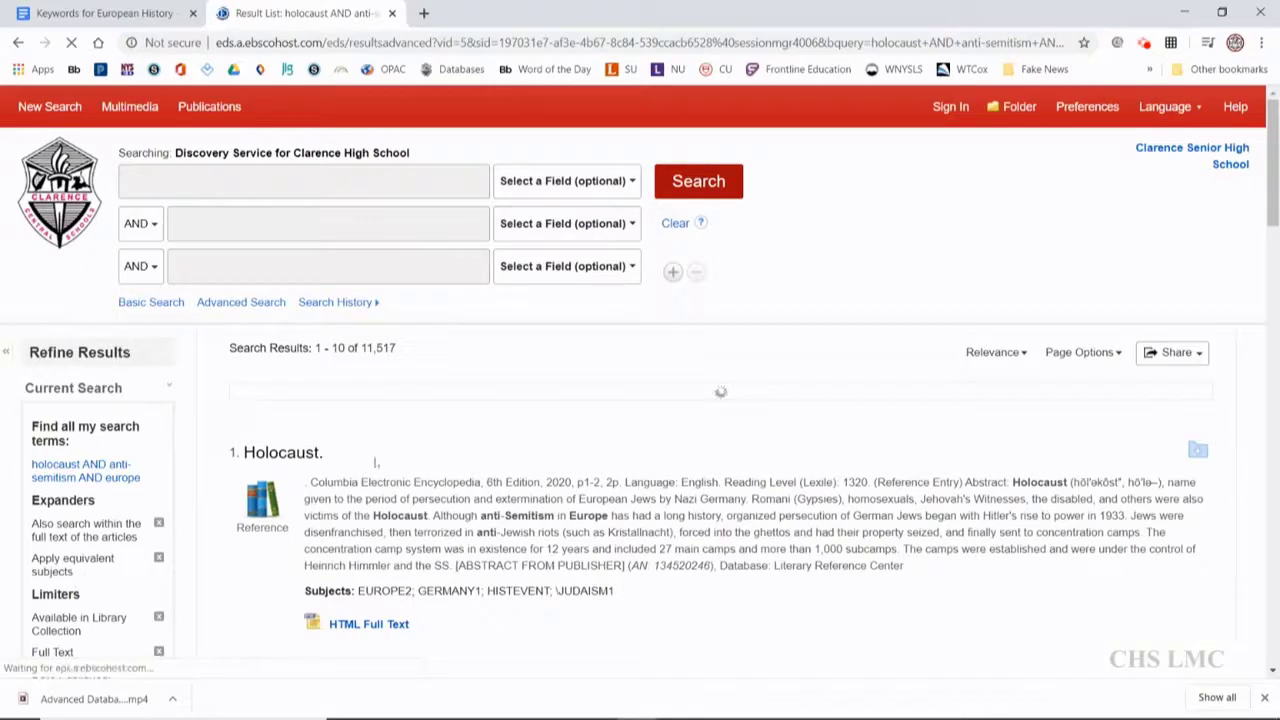
- Examine the date-limited results, checking the total number of results, the active limiters and the available source types
{"action": "left_click_drag", "start_coordinate": [397, 348], "coordinate": [338, 350]}
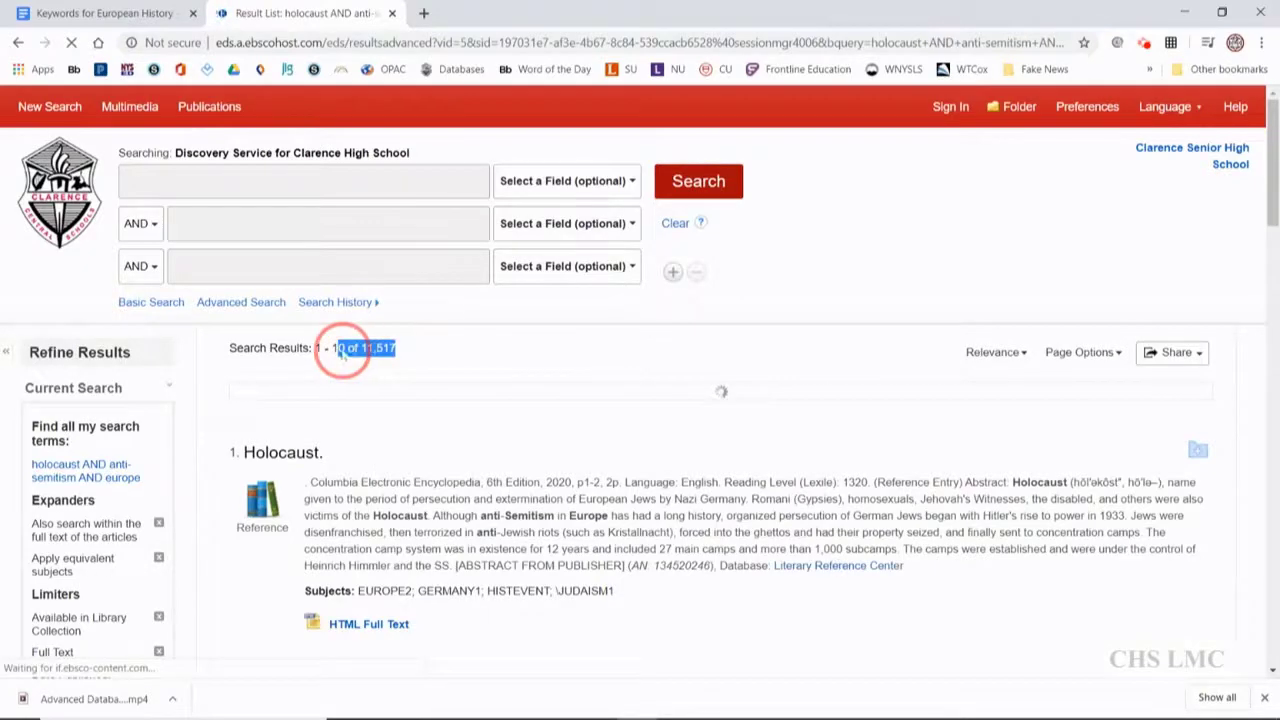
{"action": "scroll", "coordinate": [413, 439], "scroll_direction": "down", "scroll_amount": 2}
{"action": "scroll", "coordinate": [413, 439], "scroll_direction": "down", "scroll_amount": 2}
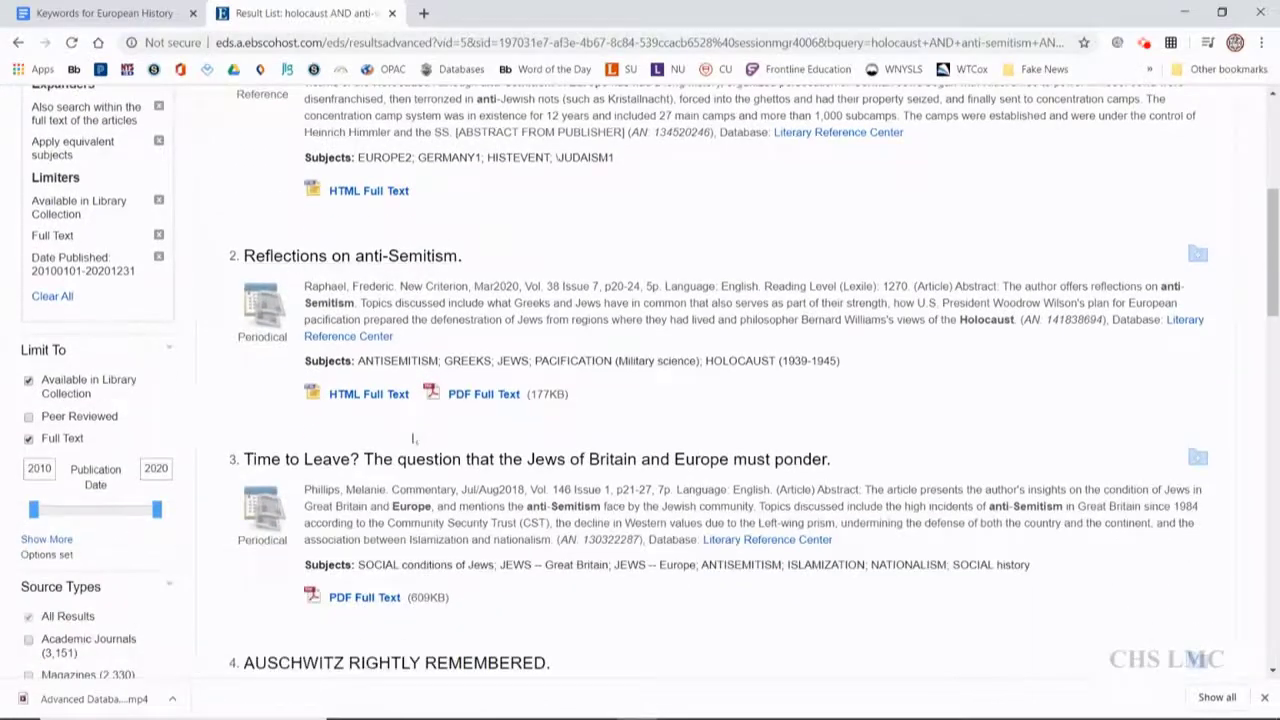
{"action": "scroll", "coordinate": [637, 441], "scroll_direction": "up", "scroll_amount": 4}
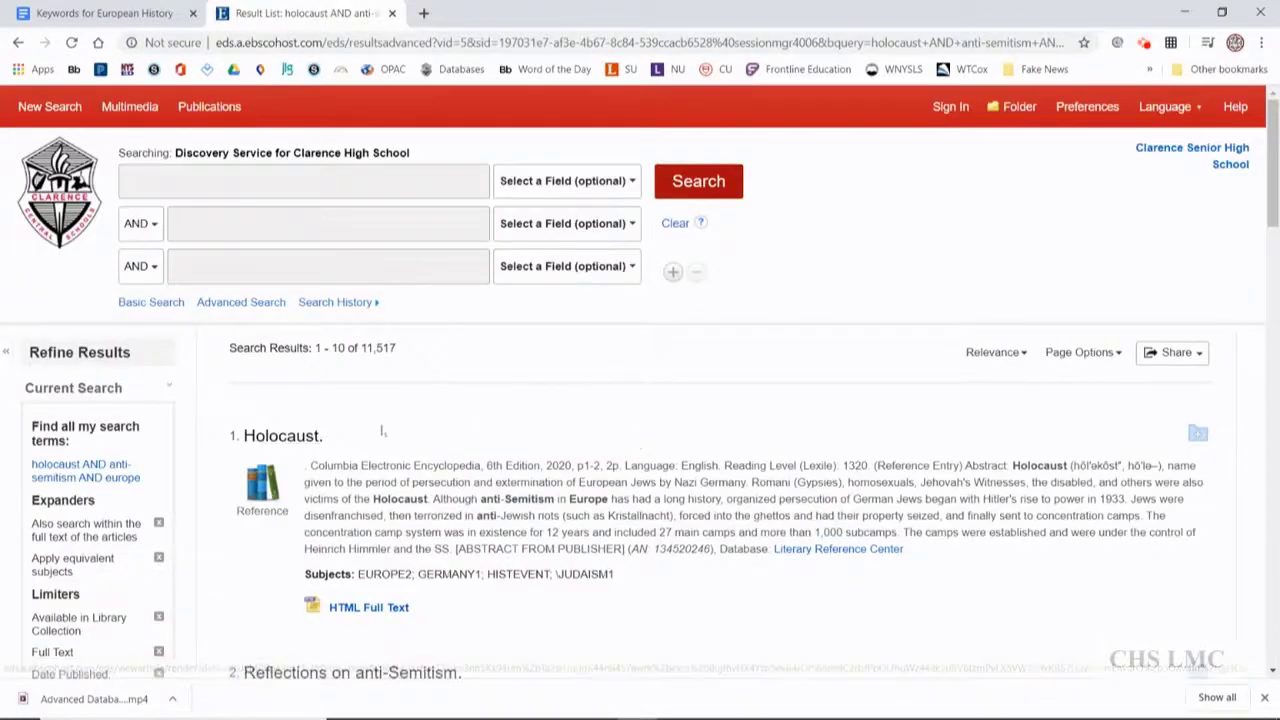
{"action": "scroll", "coordinate": [200, 490], "scroll_direction": "down", "scroll_amount": 3}
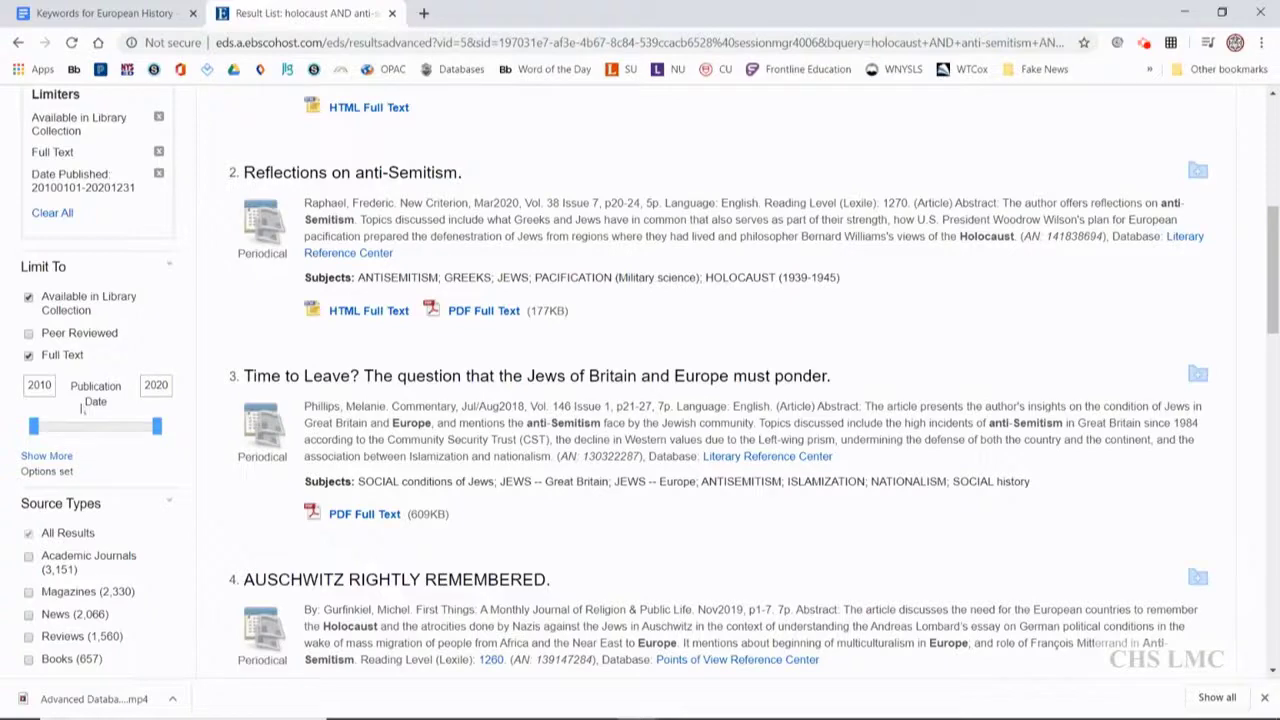
{"action": "scroll", "coordinate": [83, 408], "scroll_direction": "up", "scroll_amount": 5}
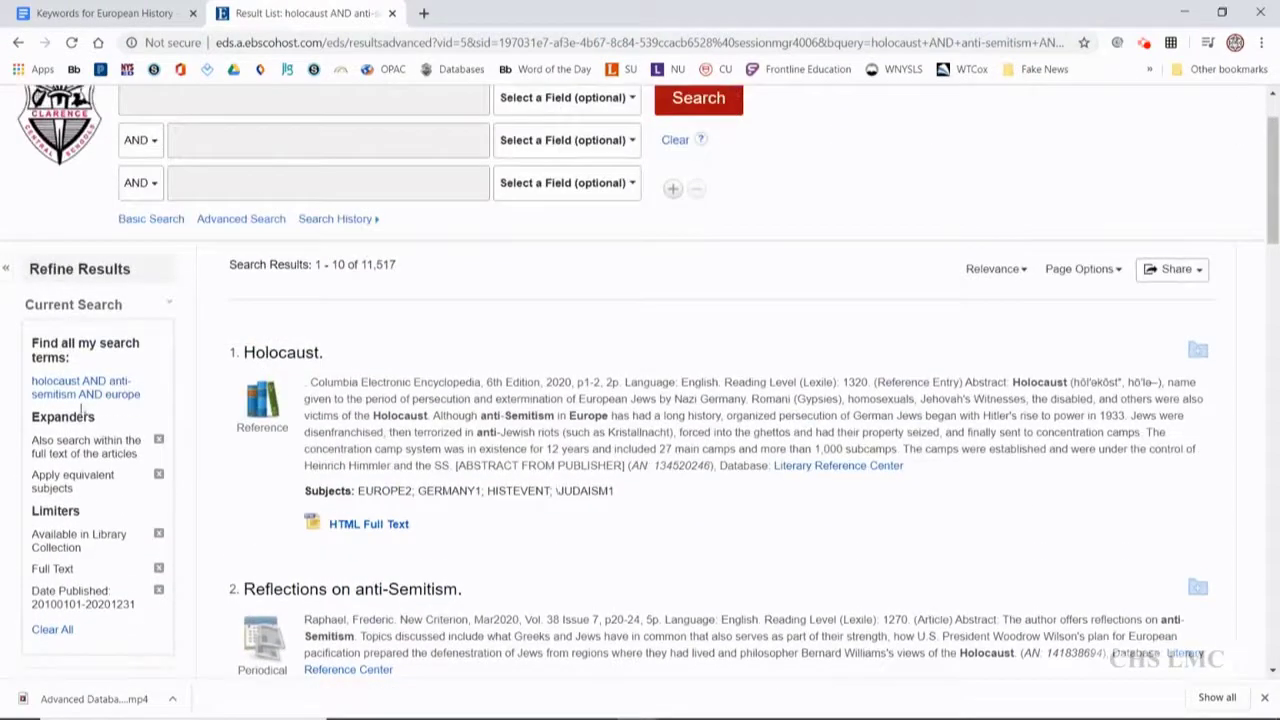
{"action": "scroll", "coordinate": [83, 408], "scroll_direction": "down", "scroll_amount": 5}
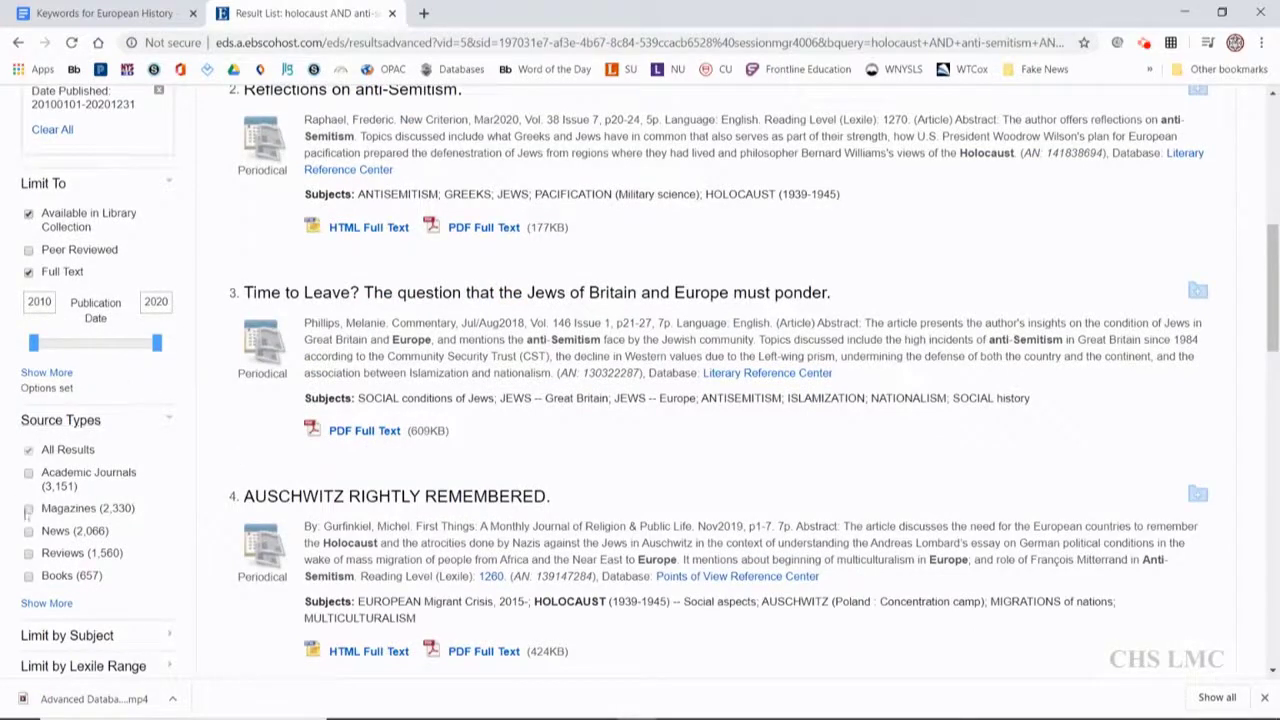
{"action": "scroll", "coordinate": [203, 511], "scroll_direction": "down", "scroll_amount": 1}
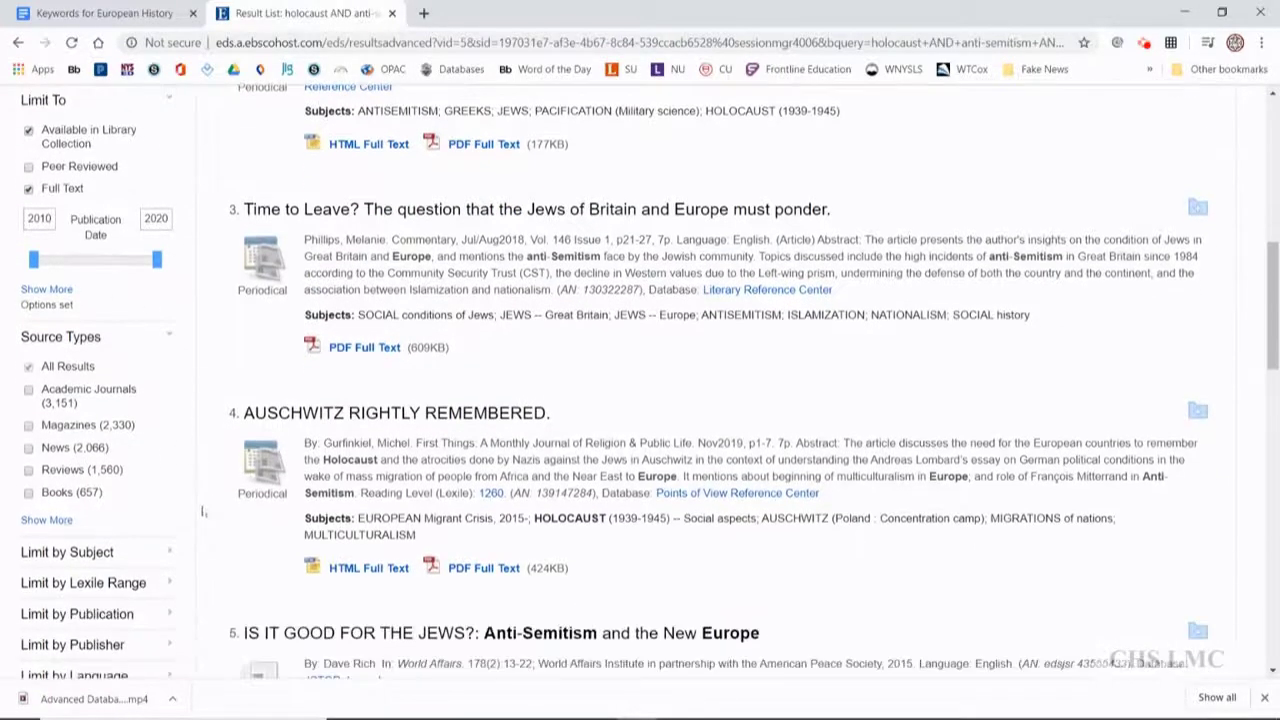
- Examine the date-limited results, comparing the kinds of sources listed, such as reference entries, periodicals, eBooks, reviews and academic journals
{"action": "scroll", "coordinate": [25, 520], "scroll_direction": "up", "scroll_amount": 3}
{"action": "scroll", "coordinate": [283, 441], "scroll_direction": "up", "scroll_amount": 3}
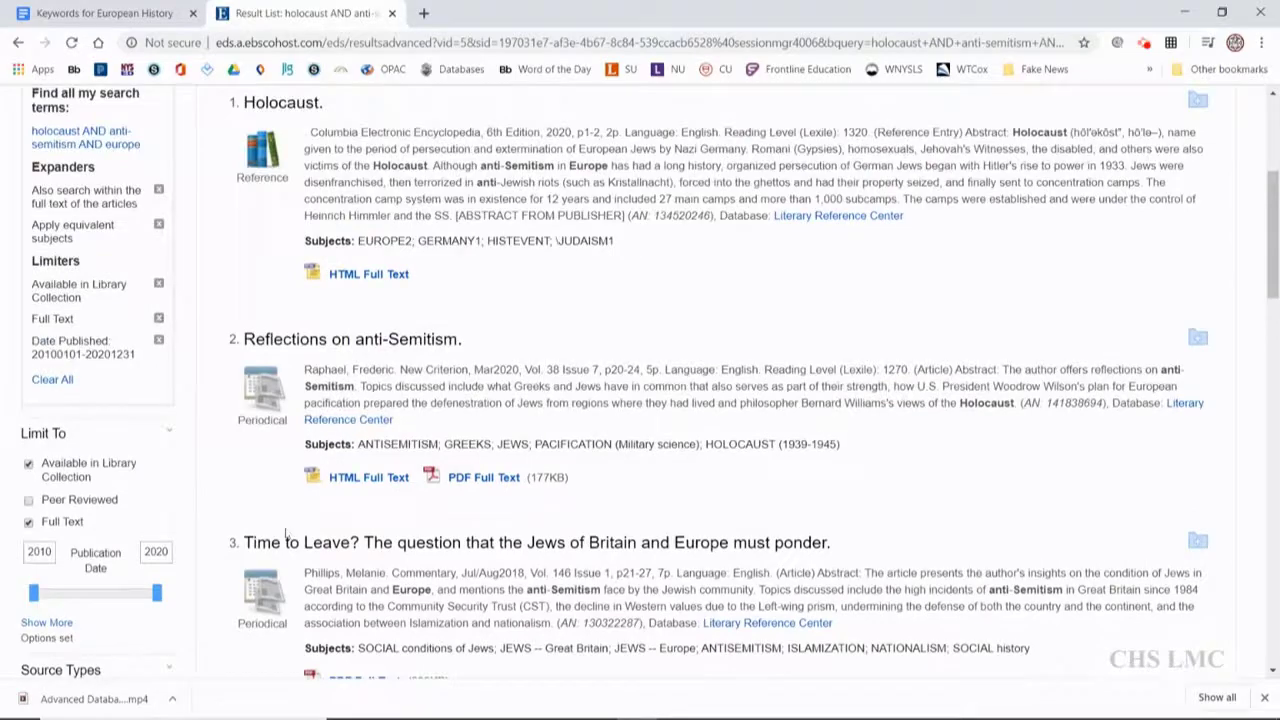
{"action": "scroll", "coordinate": [263, 425], "scroll_direction": "down", "scroll_amount": 10}
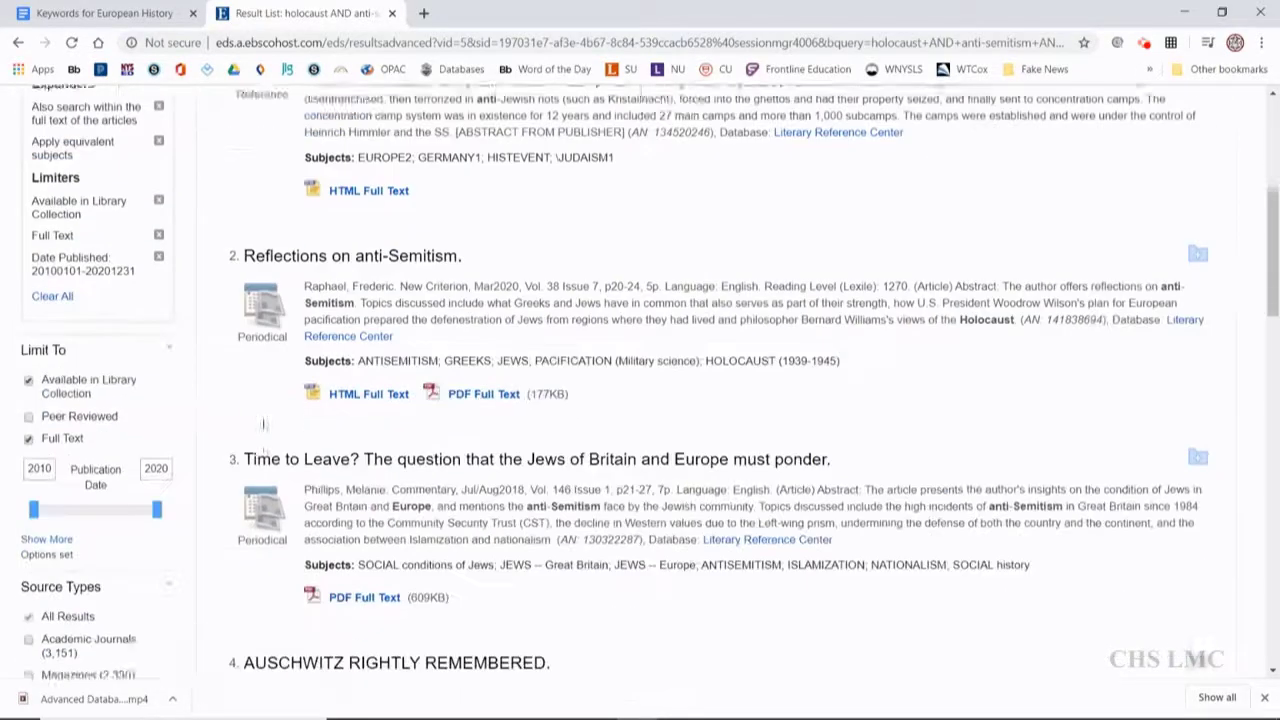
{"action": "scroll", "coordinate": [263, 425], "scroll_direction": "down", "scroll_amount": 3}
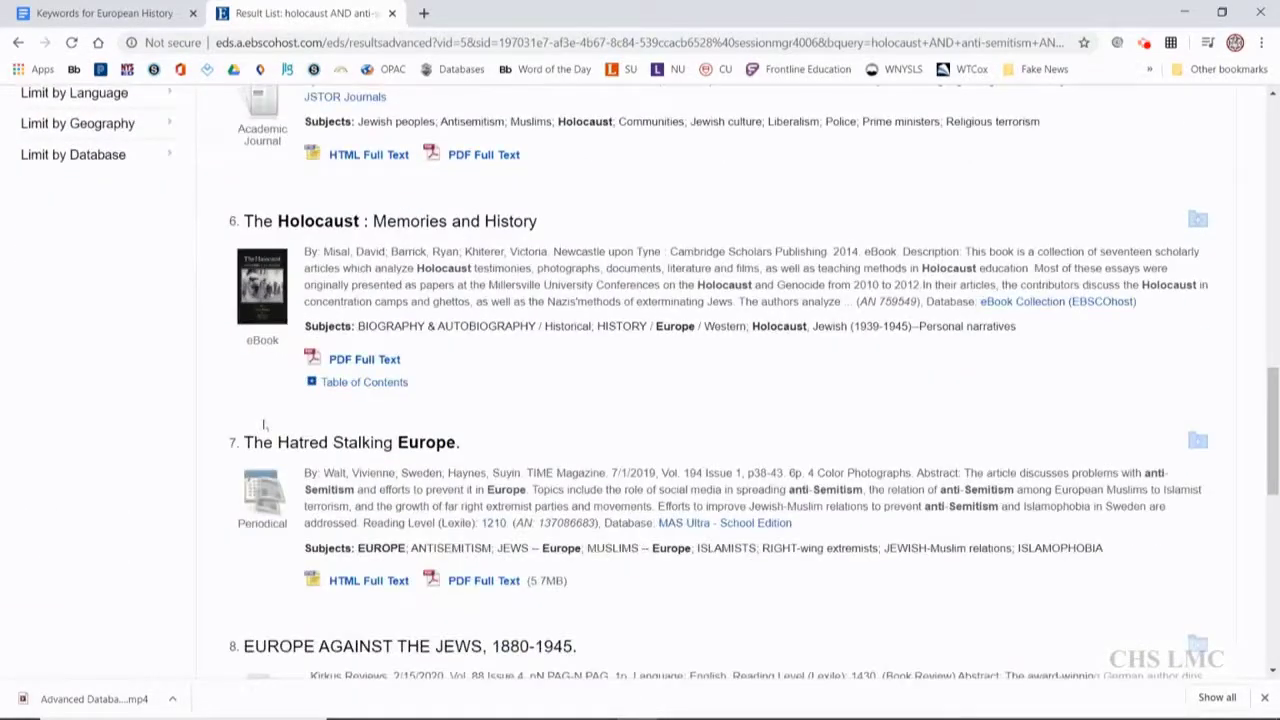
{"action": "scroll", "coordinate": [267, 392], "scroll_direction": "down", "scroll_amount": 5}
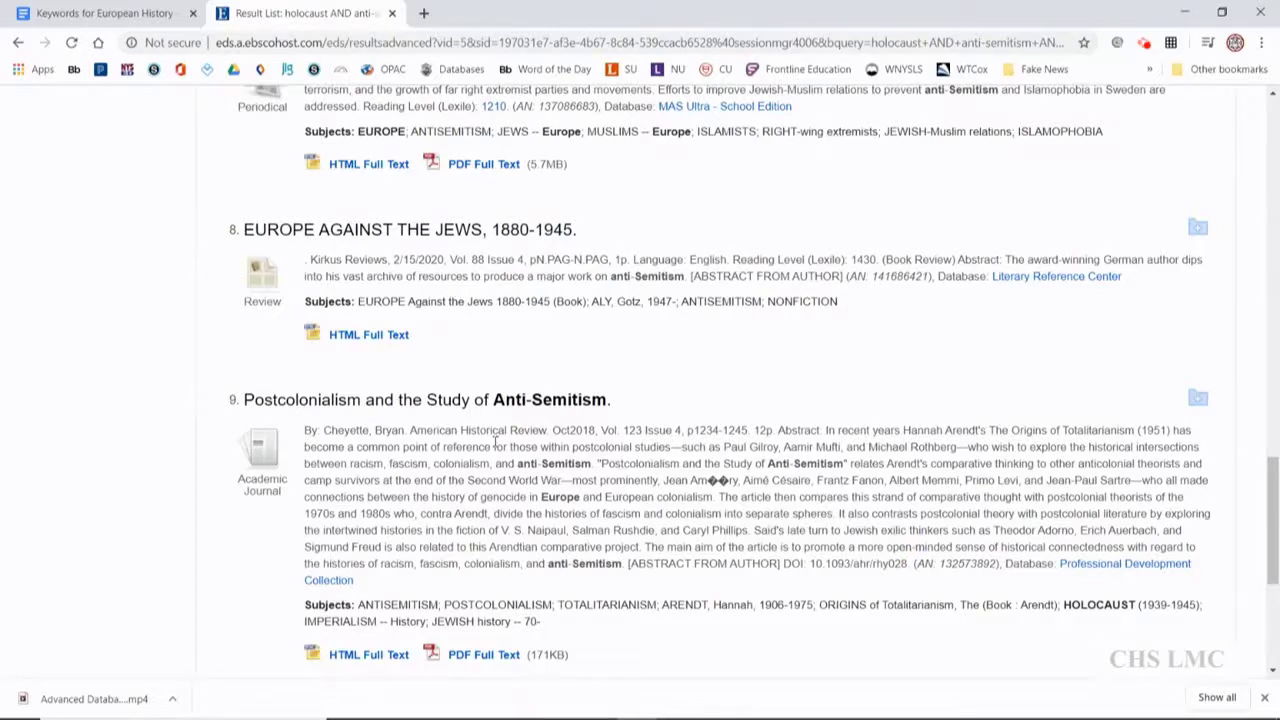
{"action": "scroll", "coordinate": [494, 443], "scroll_direction": "up", "scroll_amount": 8}
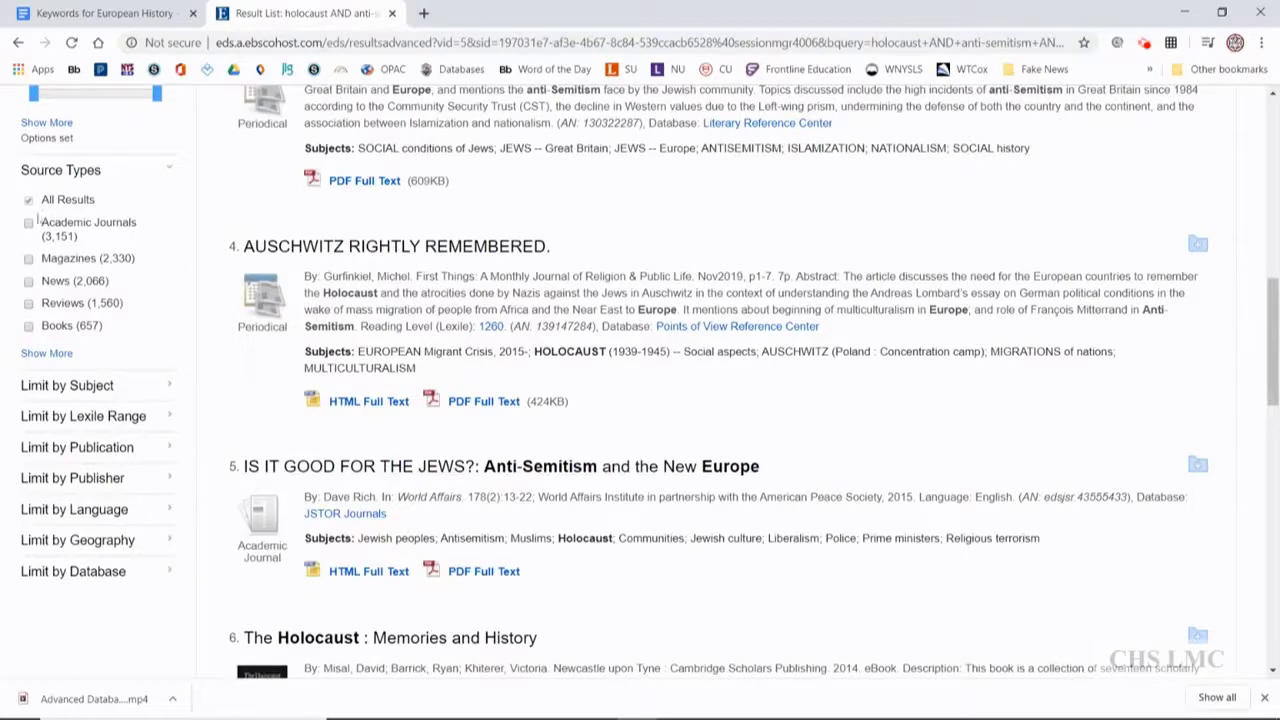
- Limit the results to the source types Academic Journals, Magazines and News, using the full list of source types
{"action": "left_click", "coordinate": [60, 358]}
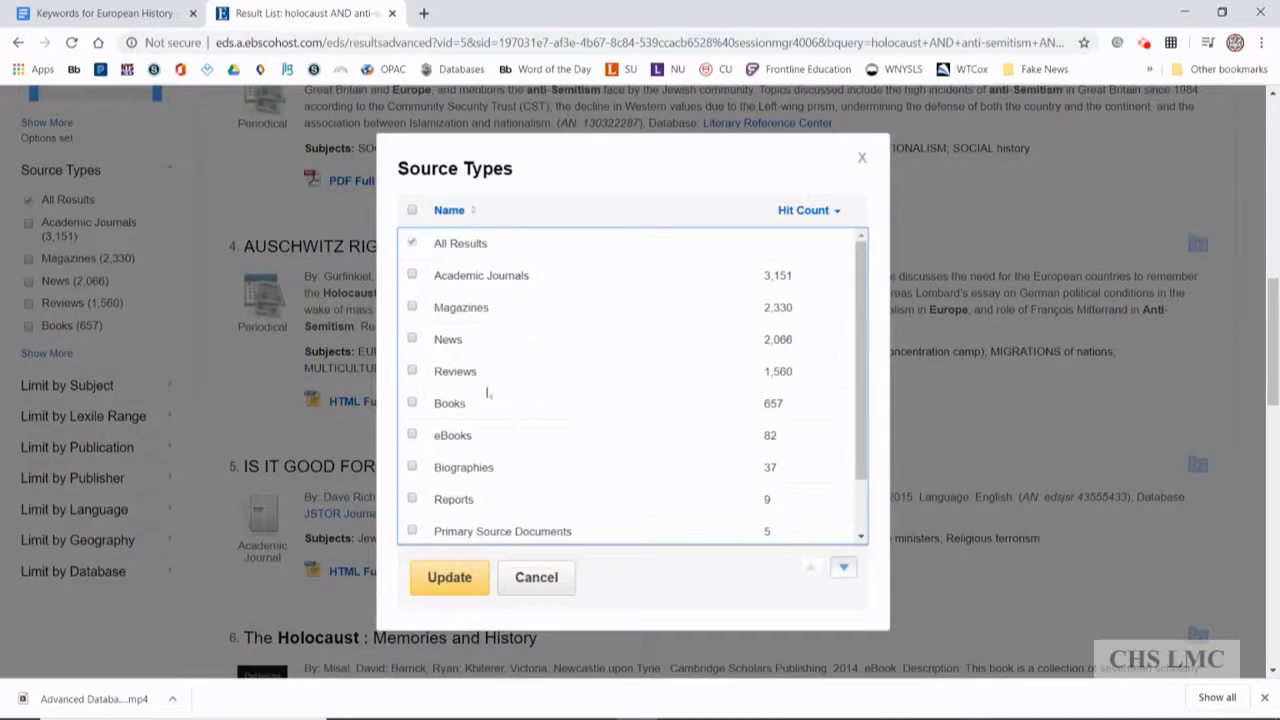
{"action": "left_click", "coordinate": [412, 275]}
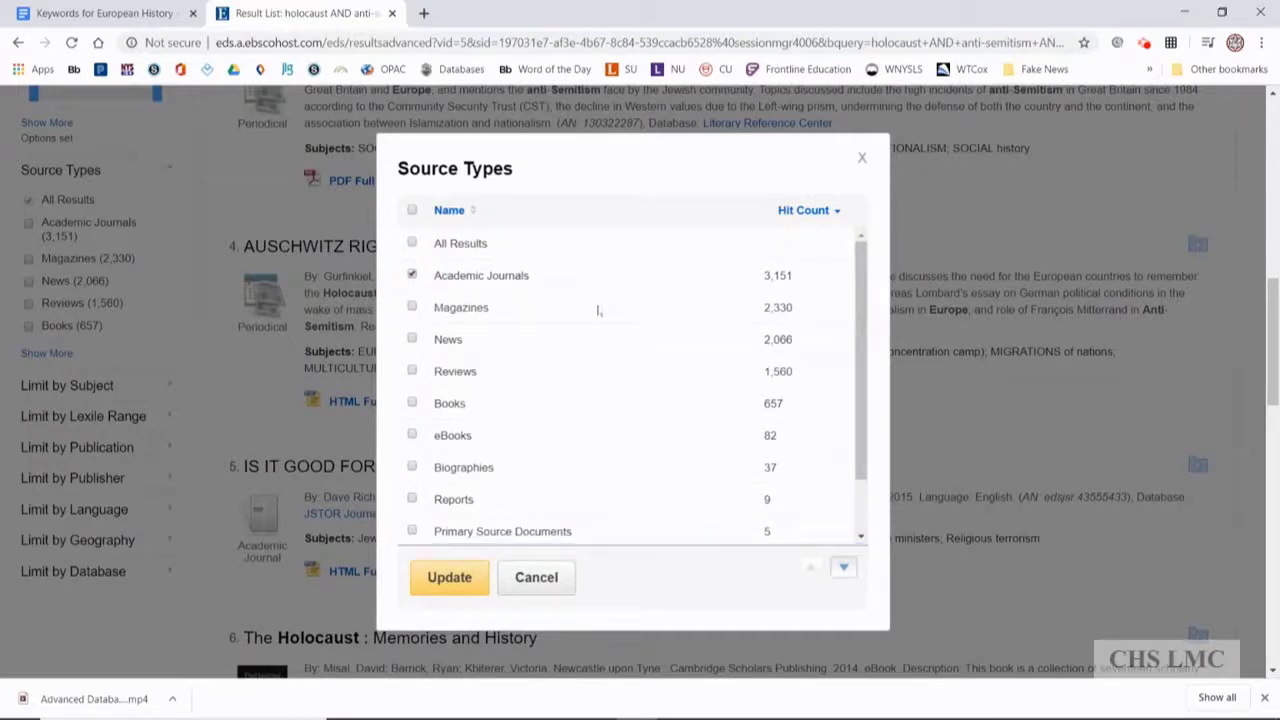
{"action": "left_click", "coordinate": [413, 308]}
{"action": "left_click", "coordinate": [414, 340]}
{"action": "scroll", "coordinate": [600, 386], "scroll_direction": "down", "scroll_amount": 2}
{"action": "scroll", "coordinate": [563, 389], "scroll_direction": "down", "scroll_amount": 2}
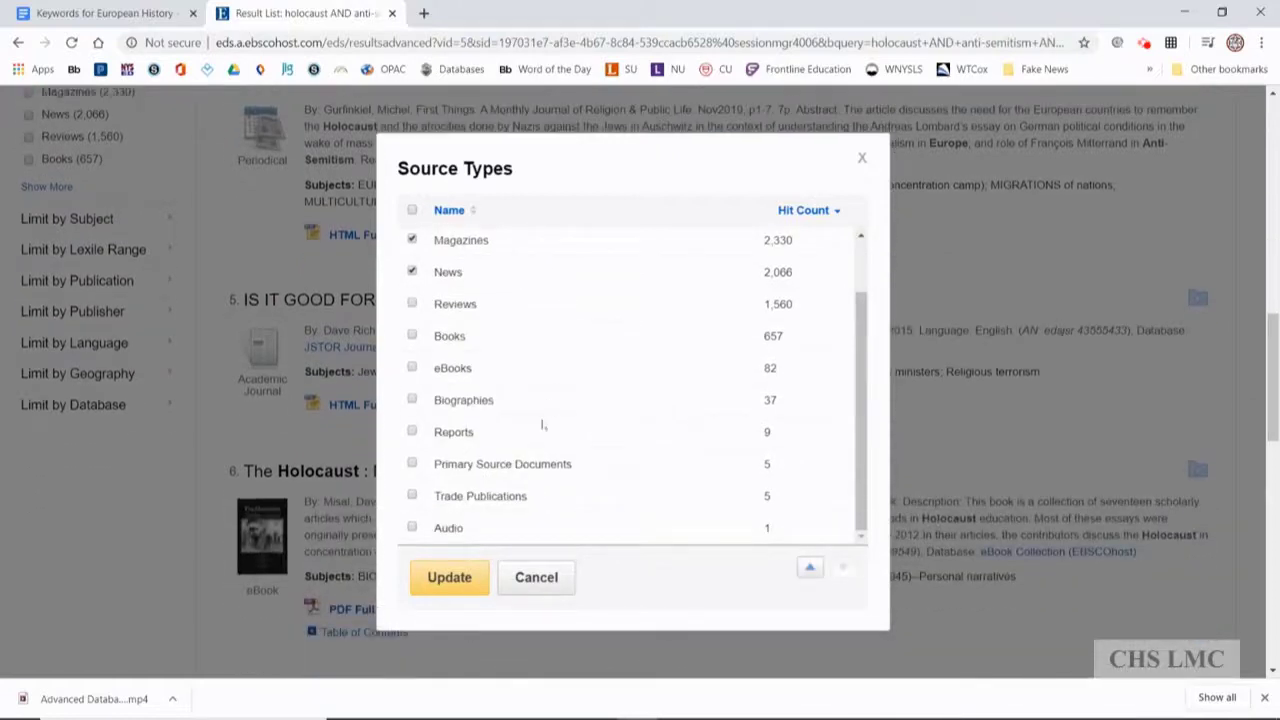
{"action": "scroll", "coordinate": [688, 436], "scroll_direction": "up", "scroll_amount": 2}
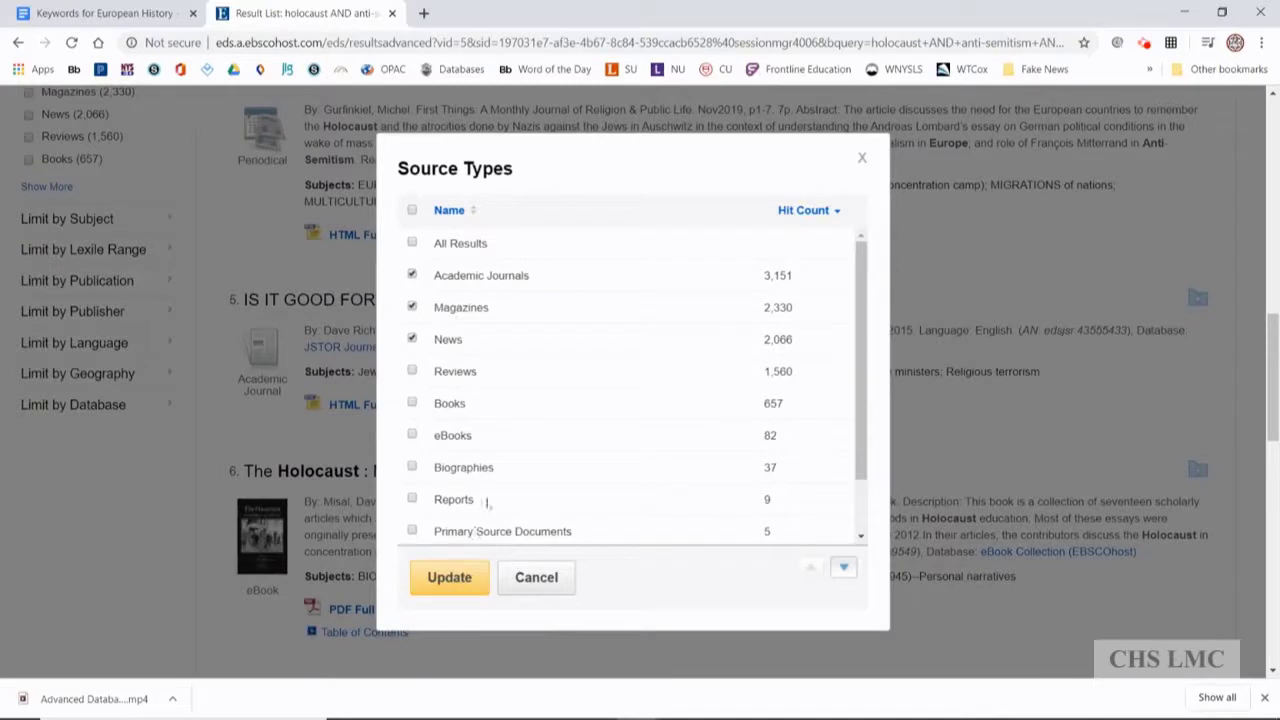
{"action": "left_click", "coordinate": [452, 580]}
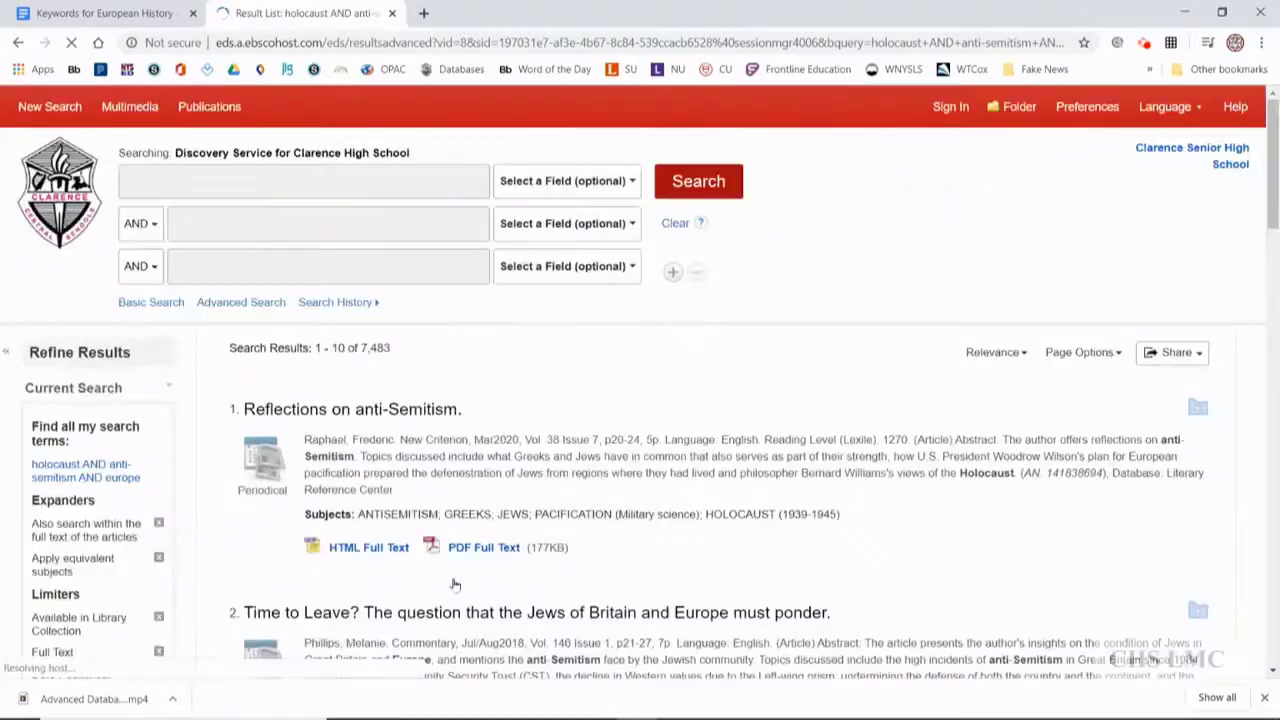
- Examine the results limited by source type, checking the result total, the active limiters and the listed articles
{"action": "scroll", "coordinate": [620, 470], "scroll_direction": "down", "scroll_amount": 3}
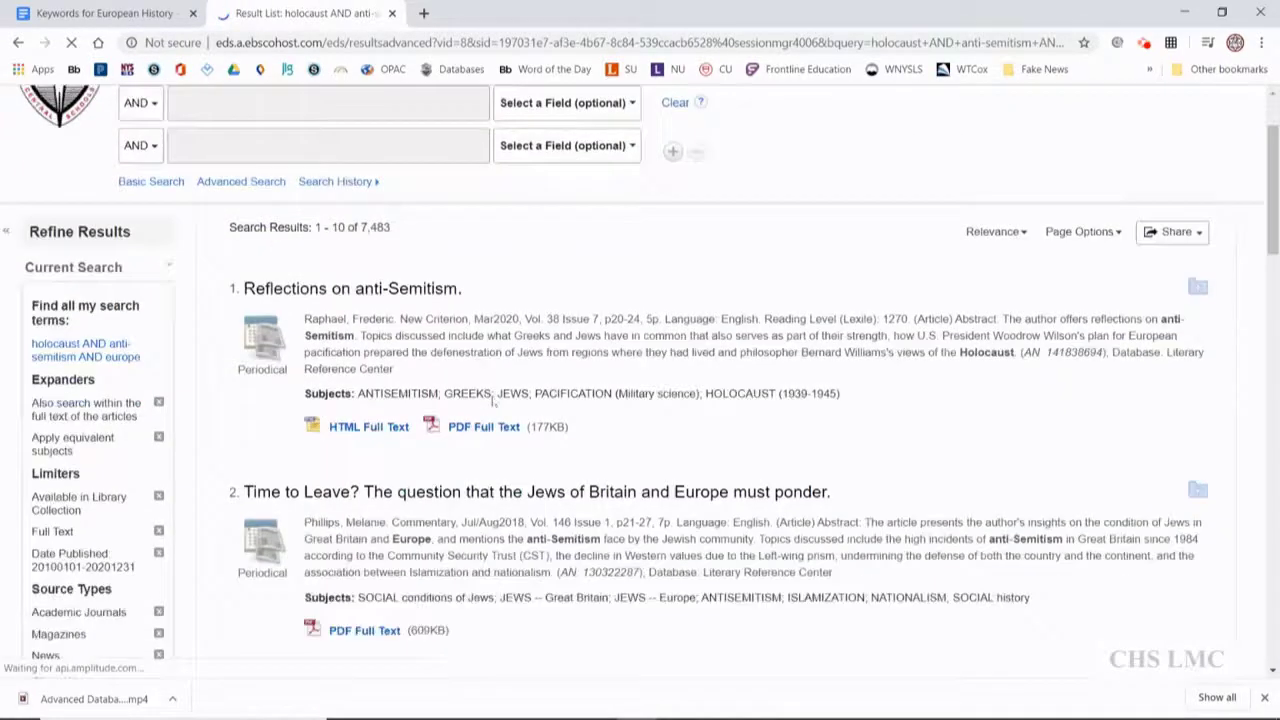
{"action": "scroll", "coordinate": [665, 480], "scroll_direction": "up", "scroll_amount": 3}
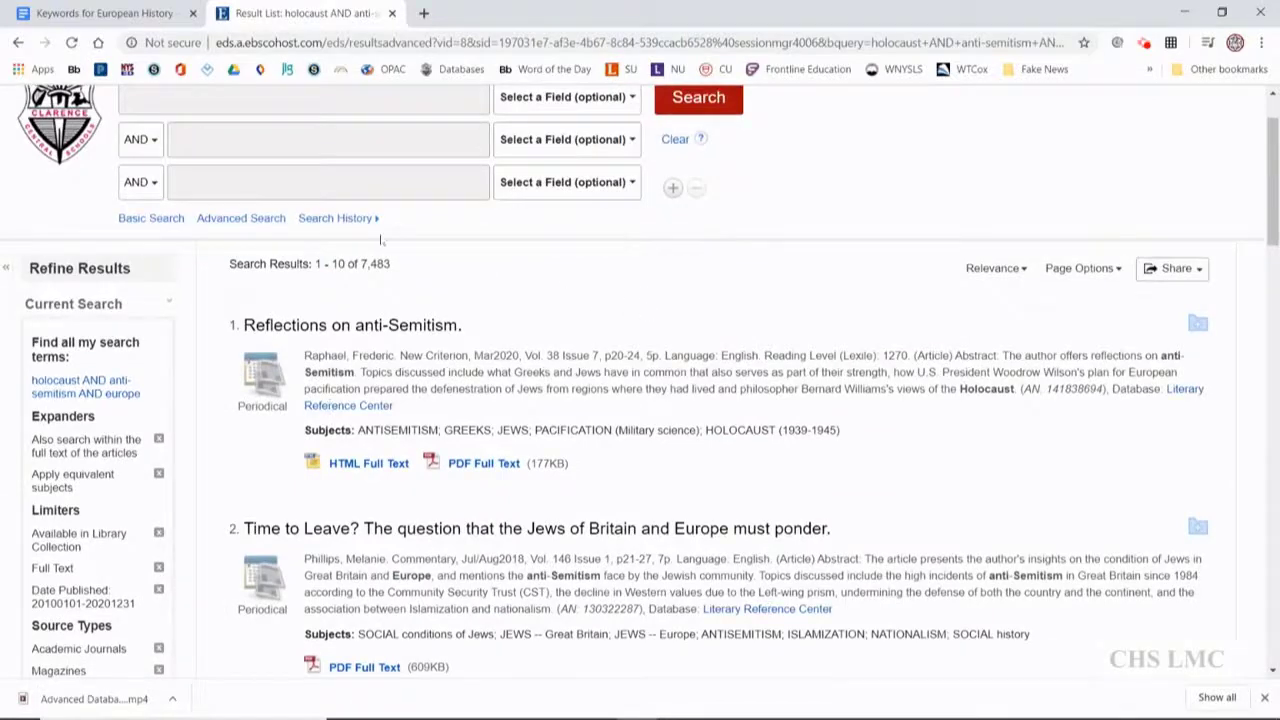
{"action": "scroll", "coordinate": [490, 320], "scroll_direction": "down", "scroll_amount": 4}
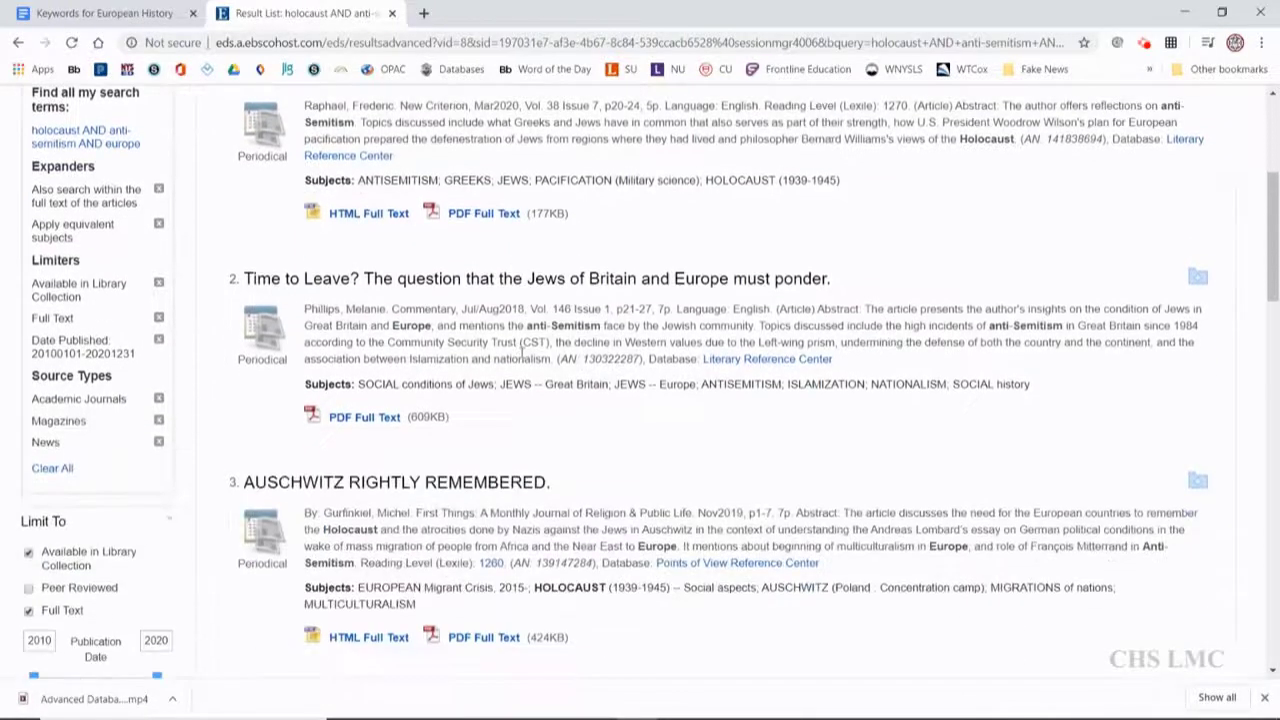
{"action": "scroll", "coordinate": [717, 420], "scroll_direction": "down", "scroll_amount": 4}
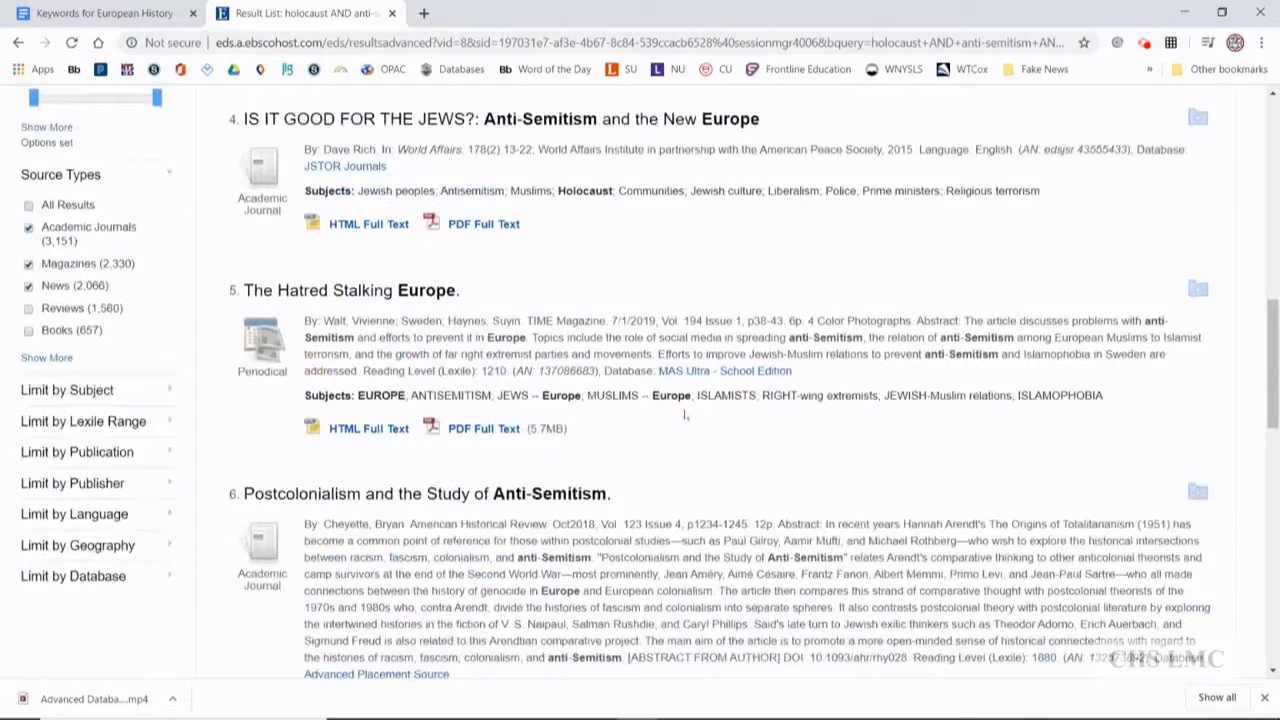
{"action": "scroll", "coordinate": [549, 434], "scroll_direction": "up", "scroll_amount": 5}
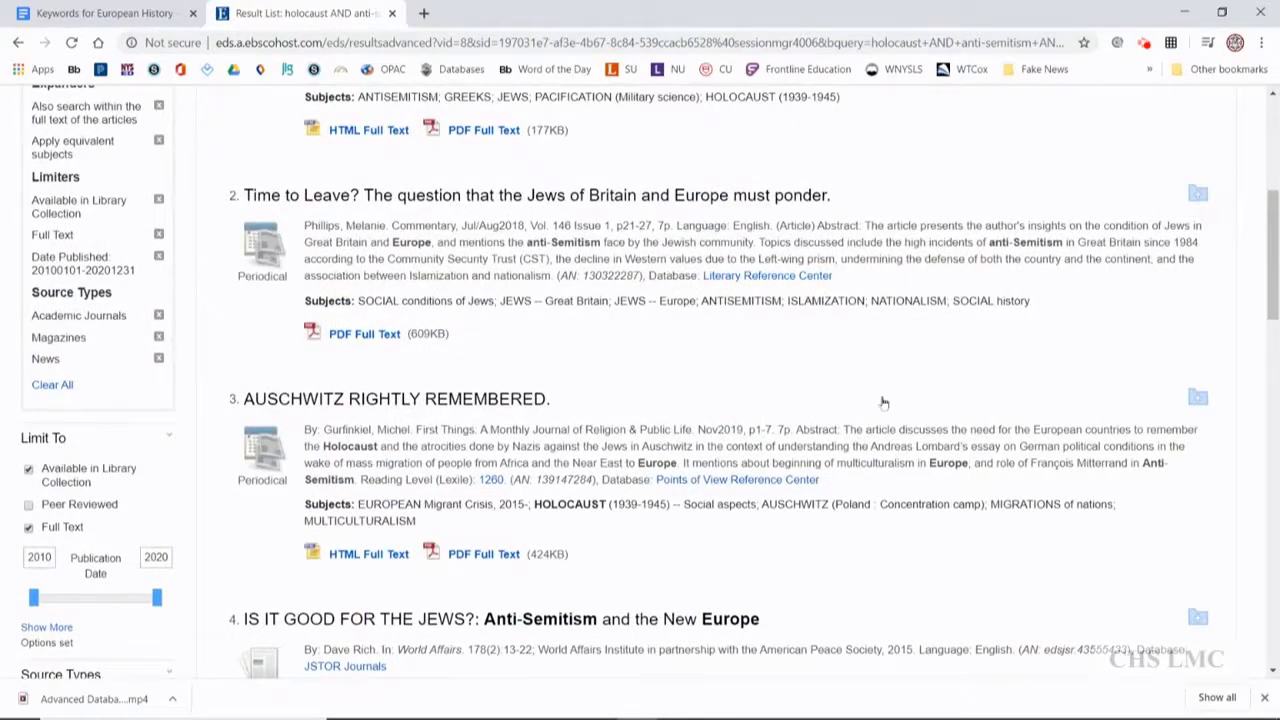
{"action": "scroll", "coordinate": [860, 434], "scroll_direction": "up", "scroll_amount": 3}
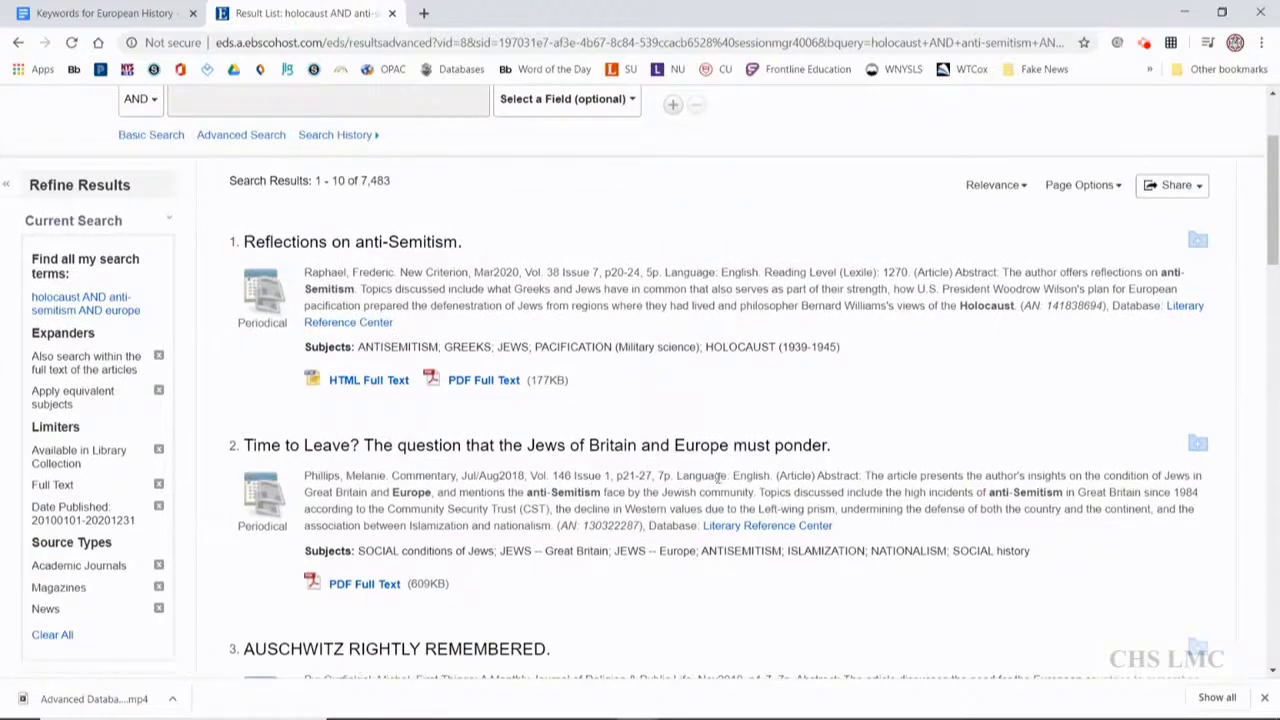
{"action": "scroll", "coordinate": [816, 421], "scroll_direction": "down", "scroll_amount": 3}
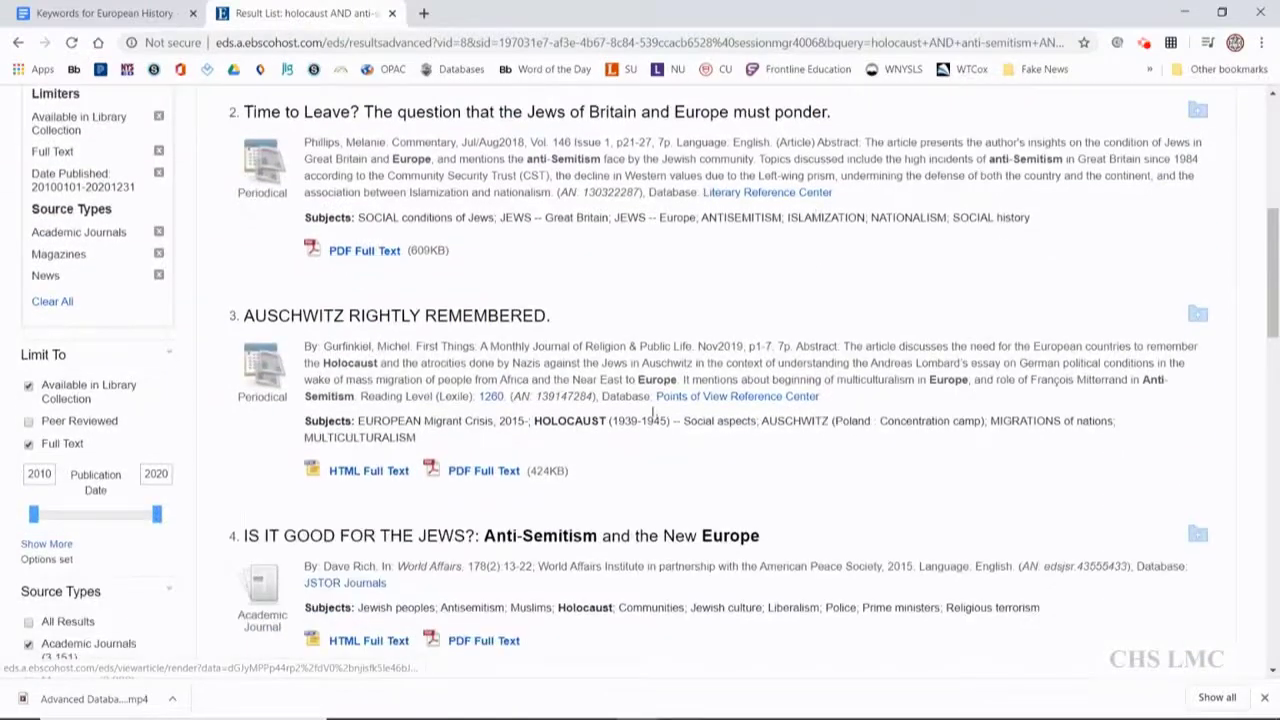
{"action": "scroll", "coordinate": [631, 397], "scroll_direction": "down", "scroll_amount": 2}
{"action": "scroll", "coordinate": [140, 460], "scroll_direction": "down", "scroll_amount": 2}
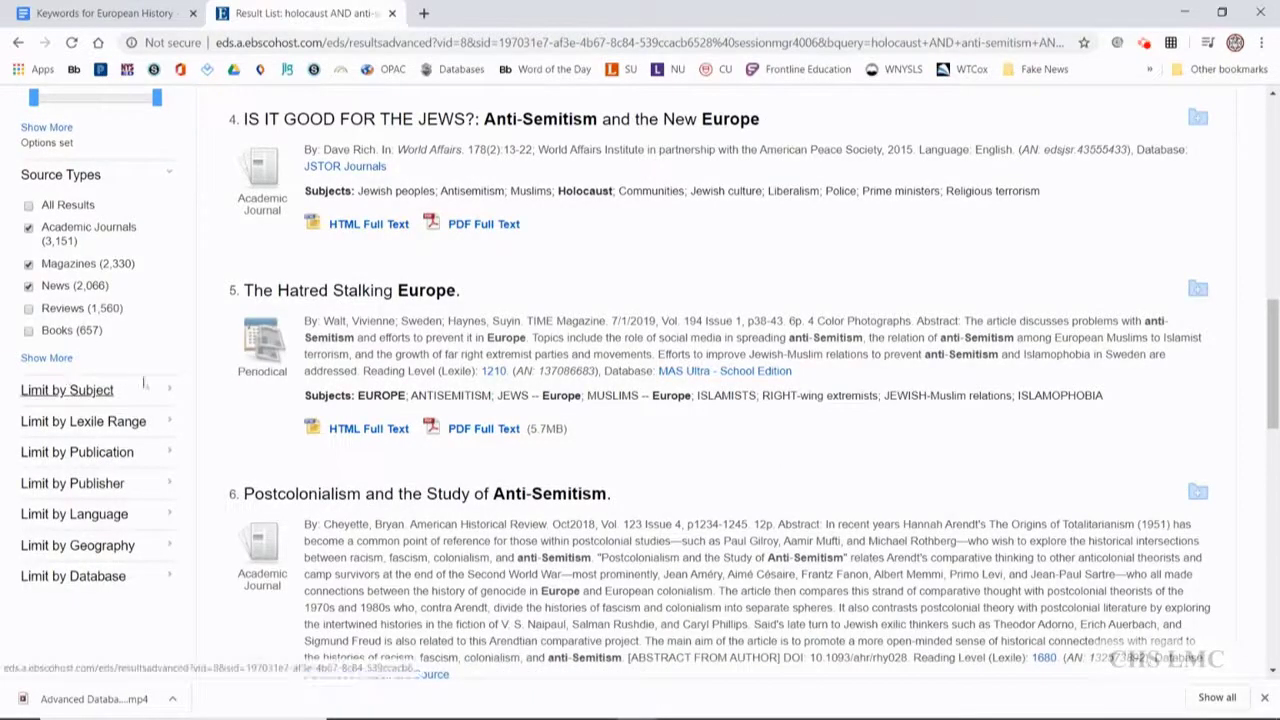
- Expand the geography, publisher, publication and subject limiters to view the options each one offers
{"action": "left_click", "coordinate": [92, 558]}
{"action": "scroll", "coordinate": [60, 590], "scroll_direction": "down", "scroll_amount": 1}
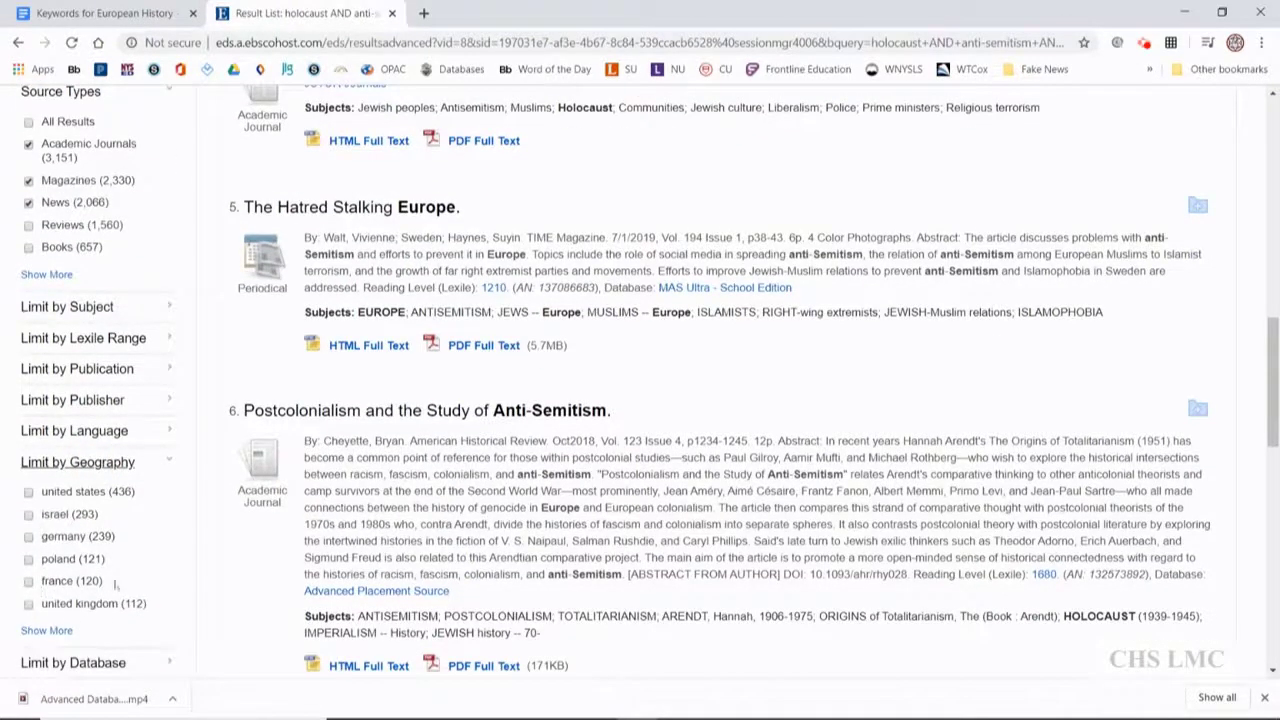
{"action": "scroll", "coordinate": [115, 585], "scroll_direction": "up", "scroll_amount": 1}
{"action": "left_click", "coordinate": [90, 483]}
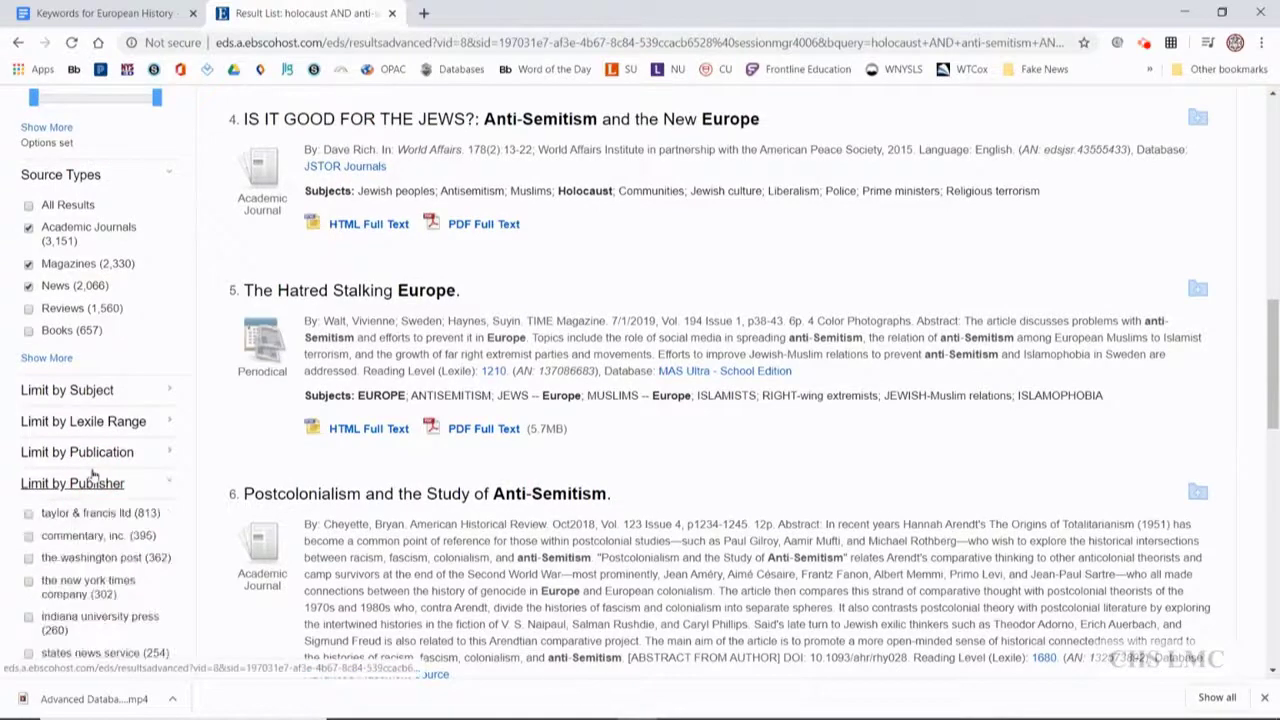
{"action": "left_click", "coordinate": [91, 453]}
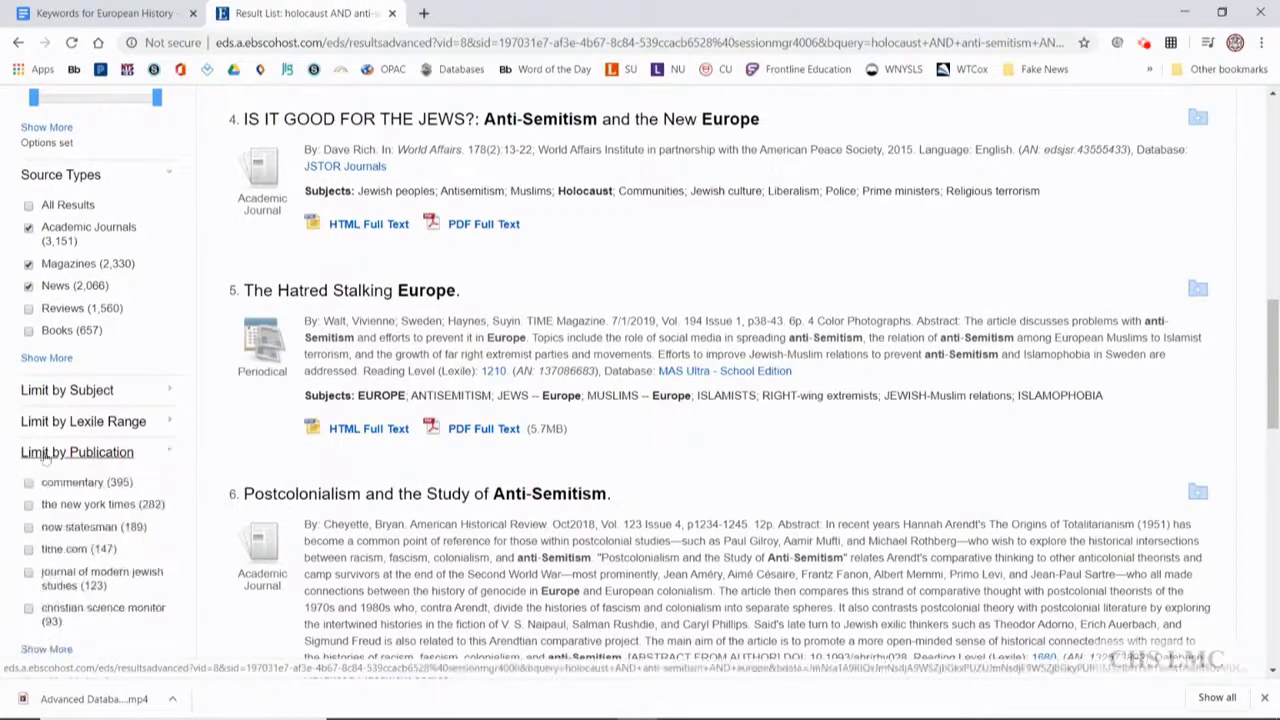
{"action": "left_click", "coordinate": [105, 390]}
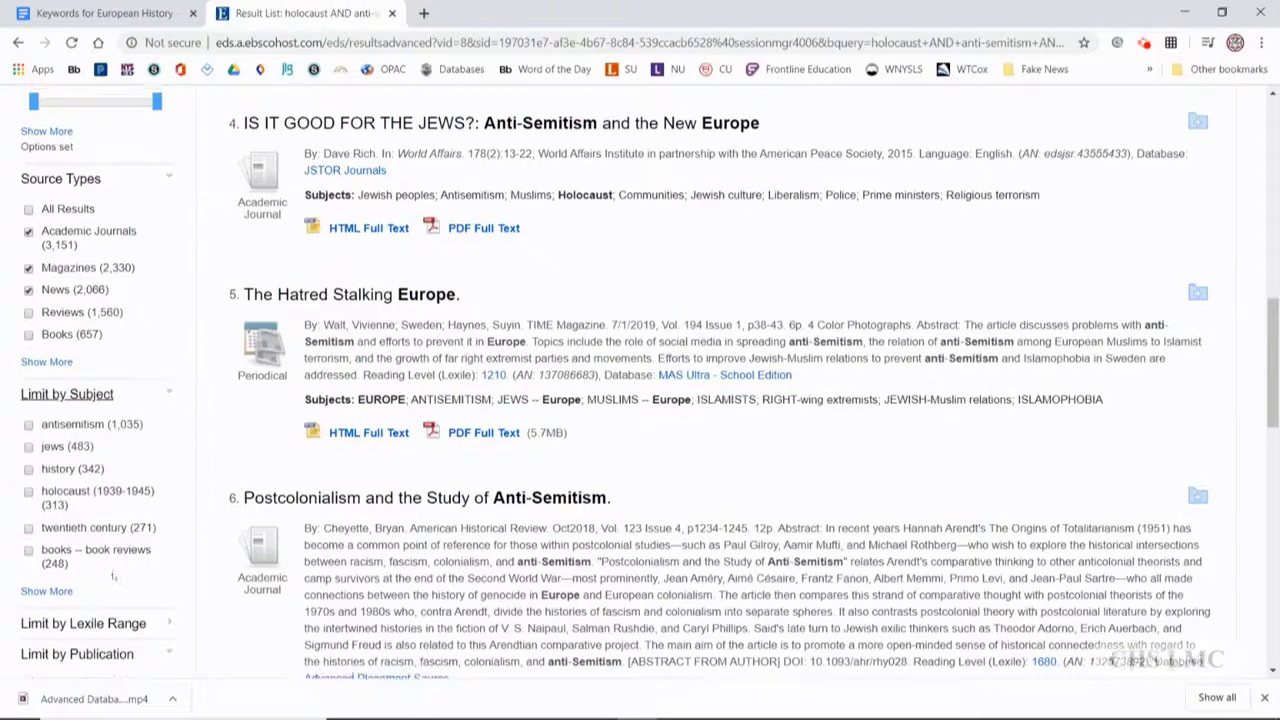
- Limit the results to peer-reviewed sources
{"action": "scroll", "coordinate": [128, 547], "scroll_direction": "up", "scroll_amount": 3}
{"action": "scroll", "coordinate": [113, 577], "scroll_direction": "up", "scroll_amount": 7}
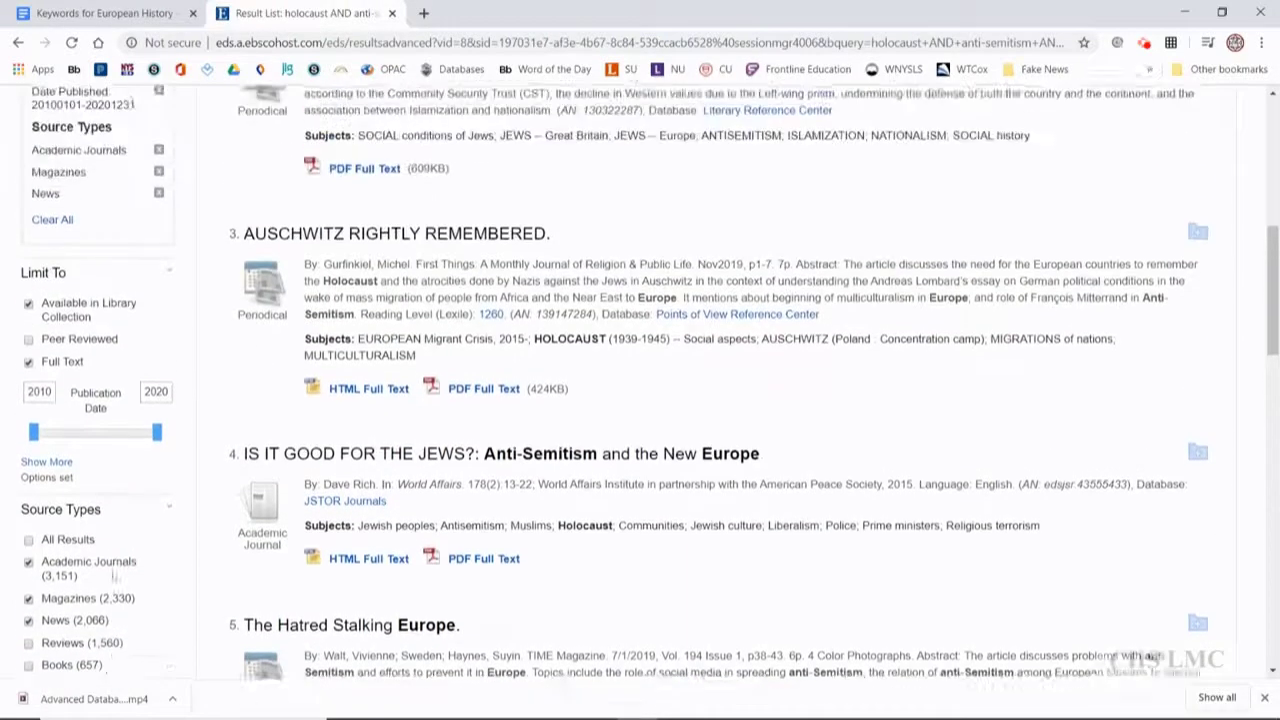
{"action": "scroll", "coordinate": [113, 575], "scroll_direction": "up", "scroll_amount": 1}
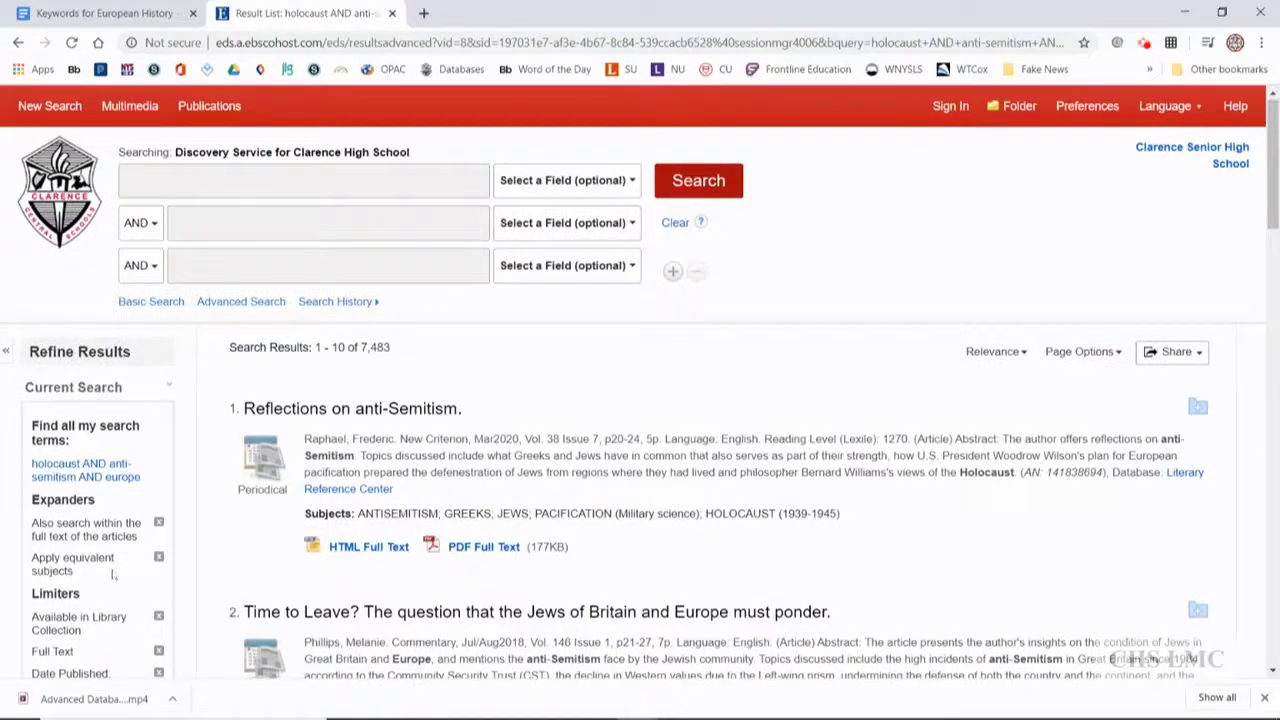
{"action": "scroll", "coordinate": [113, 575], "scroll_direction": "down", "scroll_amount": 5}
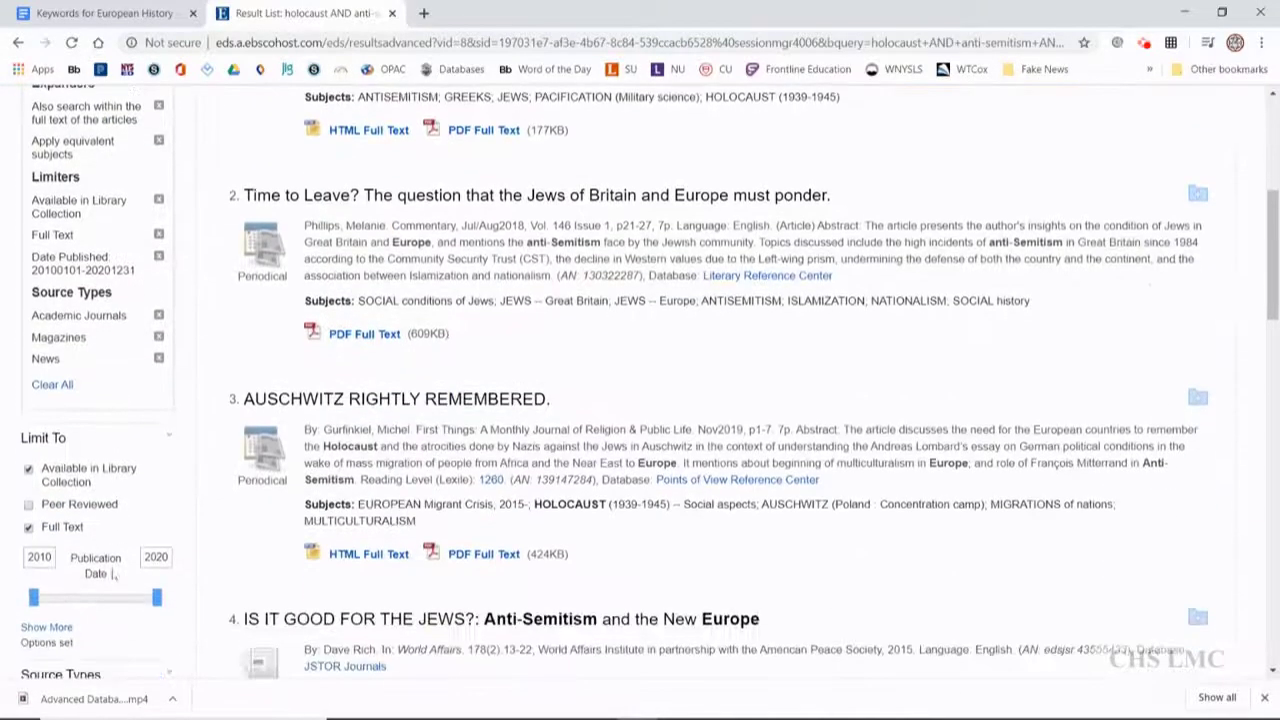
{"action": "left_click", "coordinate": [28, 505]}
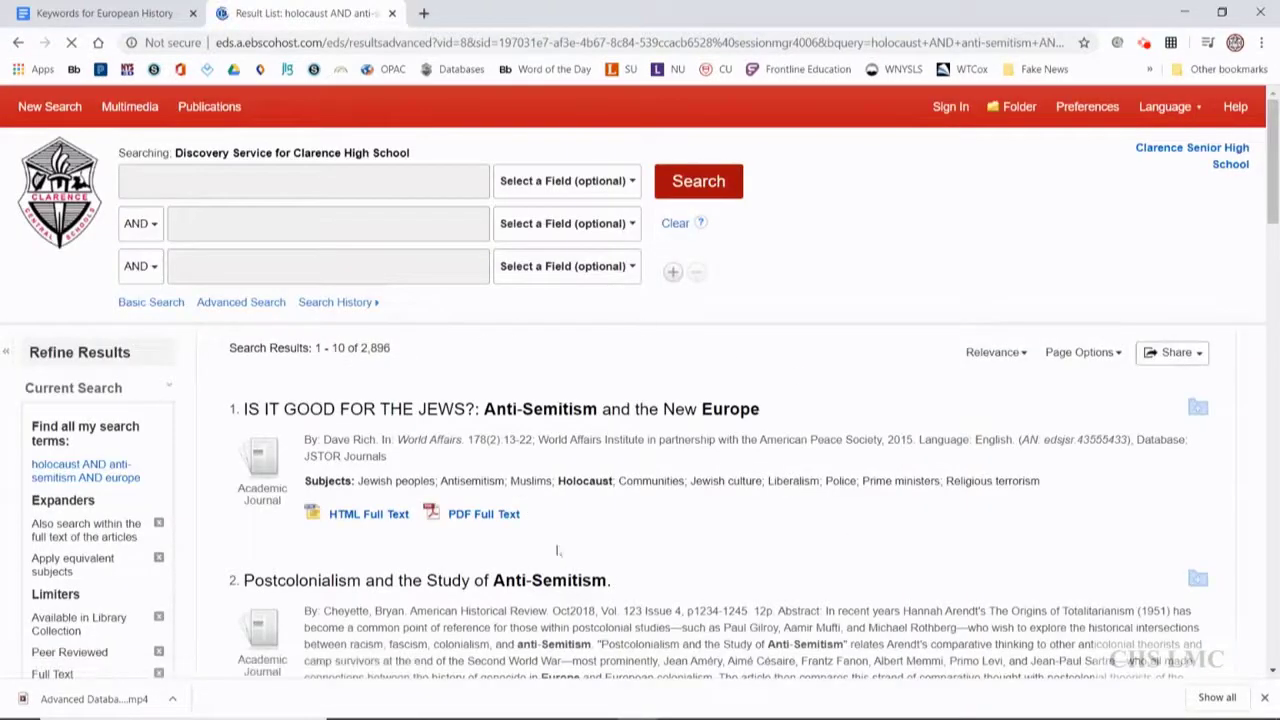
- Examine the peer-reviewed results, checking their abstracts, subjects and full-text formats and the overall result total
{"action": "scroll", "coordinate": [577, 543], "scroll_direction": "down", "scroll_amount": 2}
{"action": "scroll", "coordinate": [575, 544], "scroll_direction": "down", "scroll_amount": 4}
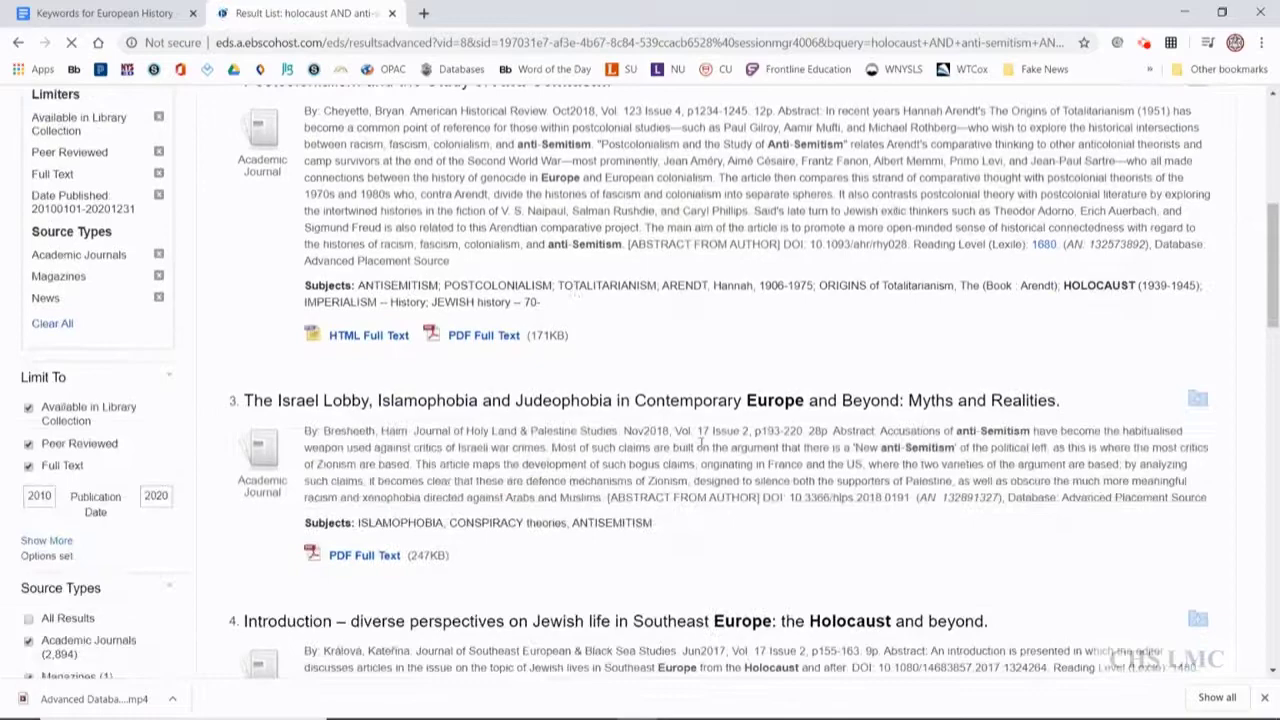
{"action": "scroll", "coordinate": [428, 330], "scroll_direction": "down", "scroll_amount": 7}
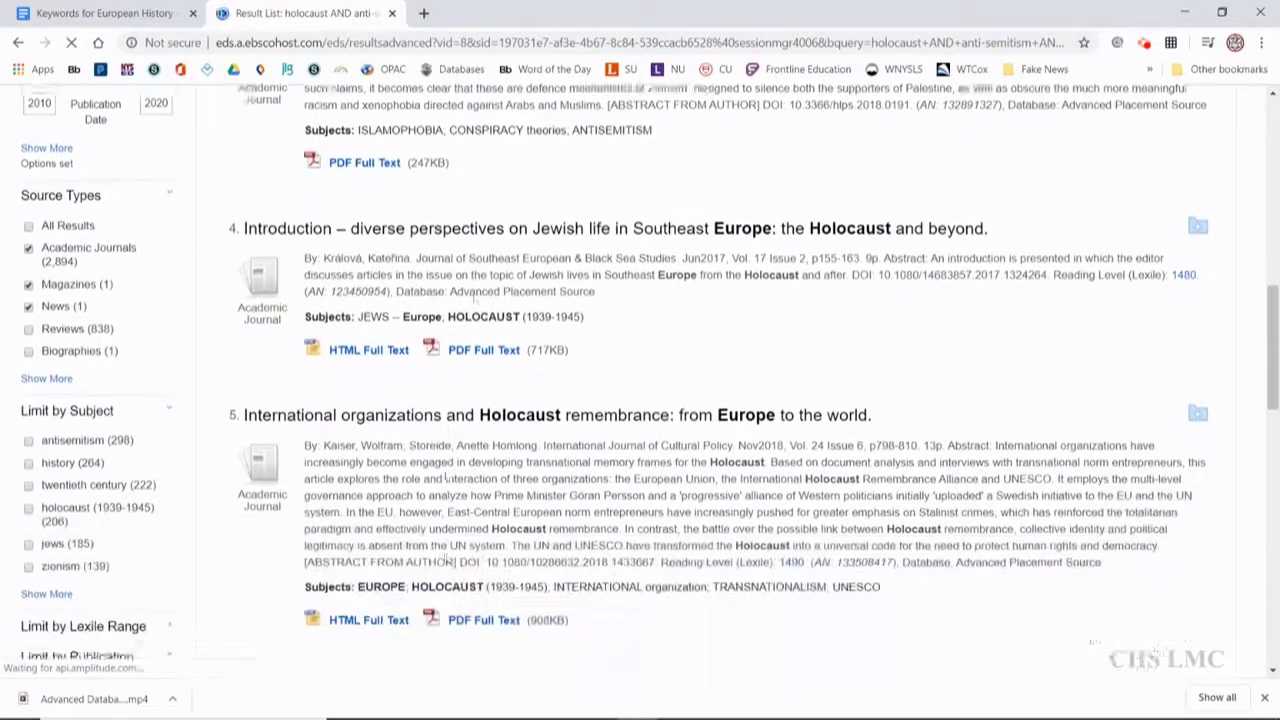
{"action": "scroll", "coordinate": [518, 537], "scroll_direction": "down", "scroll_amount": 4}
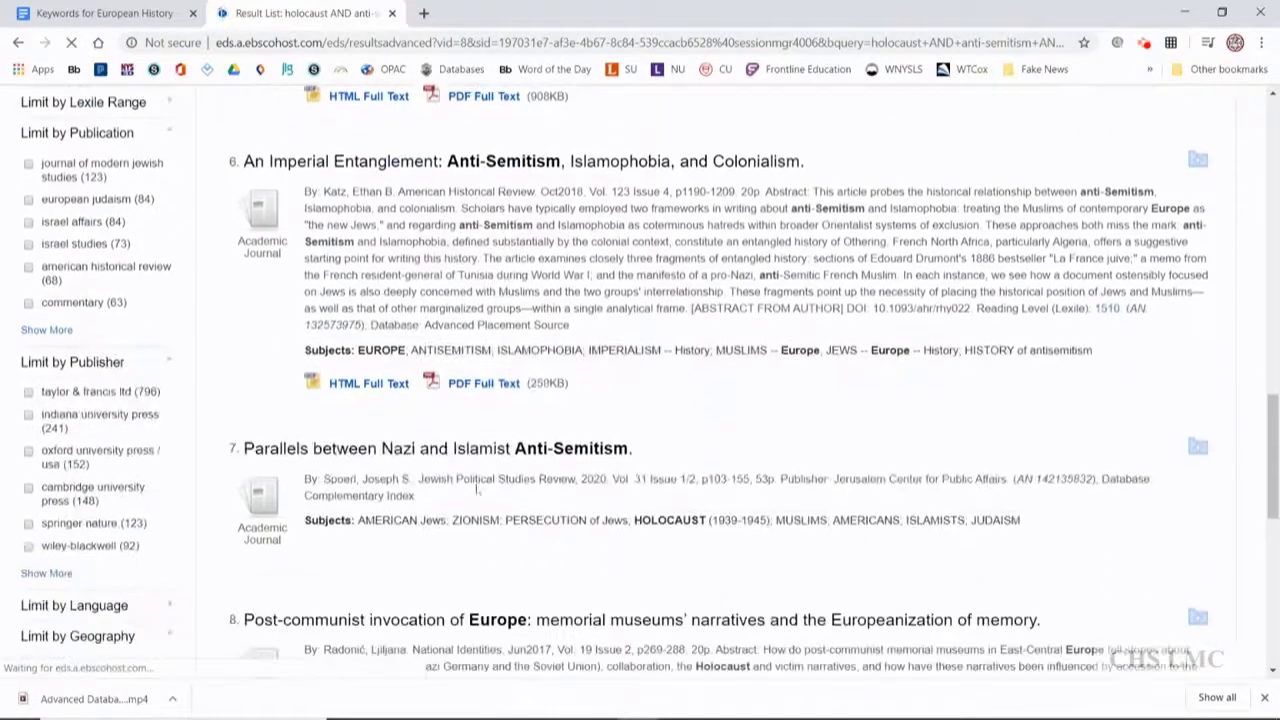
{"action": "scroll", "coordinate": [716, 484], "scroll_direction": "down", "scroll_amount": 5}
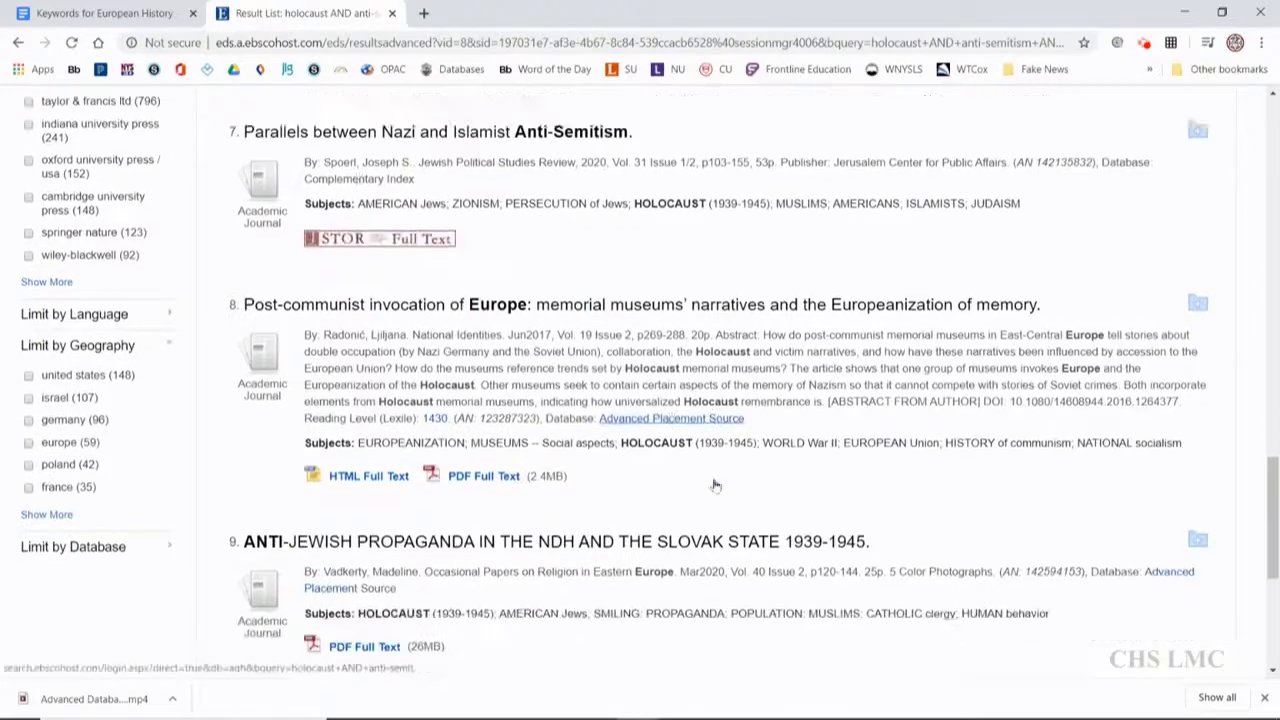
{"action": "key", "text": "Home"}
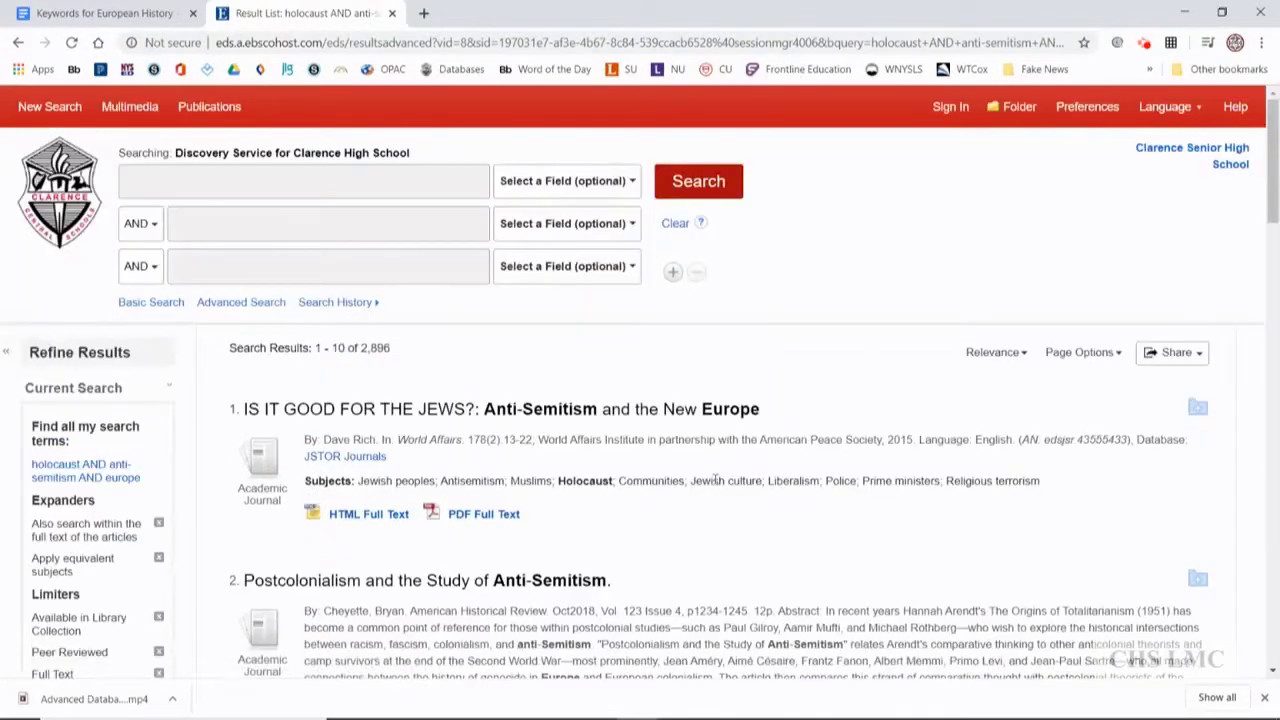
- Review the active limiters and source types of the current search, along with the remaining options for refining the results
{"action": "scroll", "coordinate": [716, 480], "scroll_direction": "down", "scroll_amount": 2}
{"action": "scroll", "coordinate": [716, 480], "scroll_direction": "up", "scroll_amount": 2}
{"action": "scroll", "coordinate": [4, 318], "scroll_direction": "down", "scroll_amount": 2}
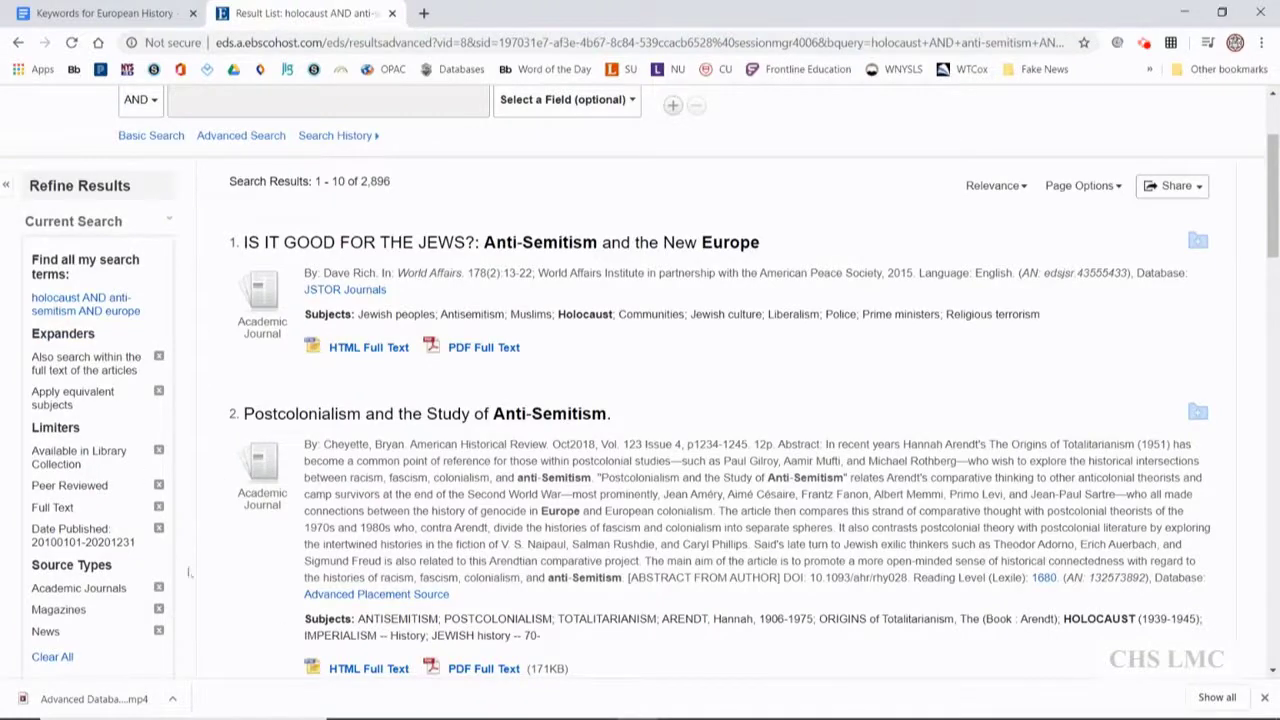
{"action": "scroll", "coordinate": [398, 489], "scroll_direction": "down", "scroll_amount": 1}
{"action": "scroll", "coordinate": [398, 489], "scroll_direction": "down", "scroll_amount": 3}
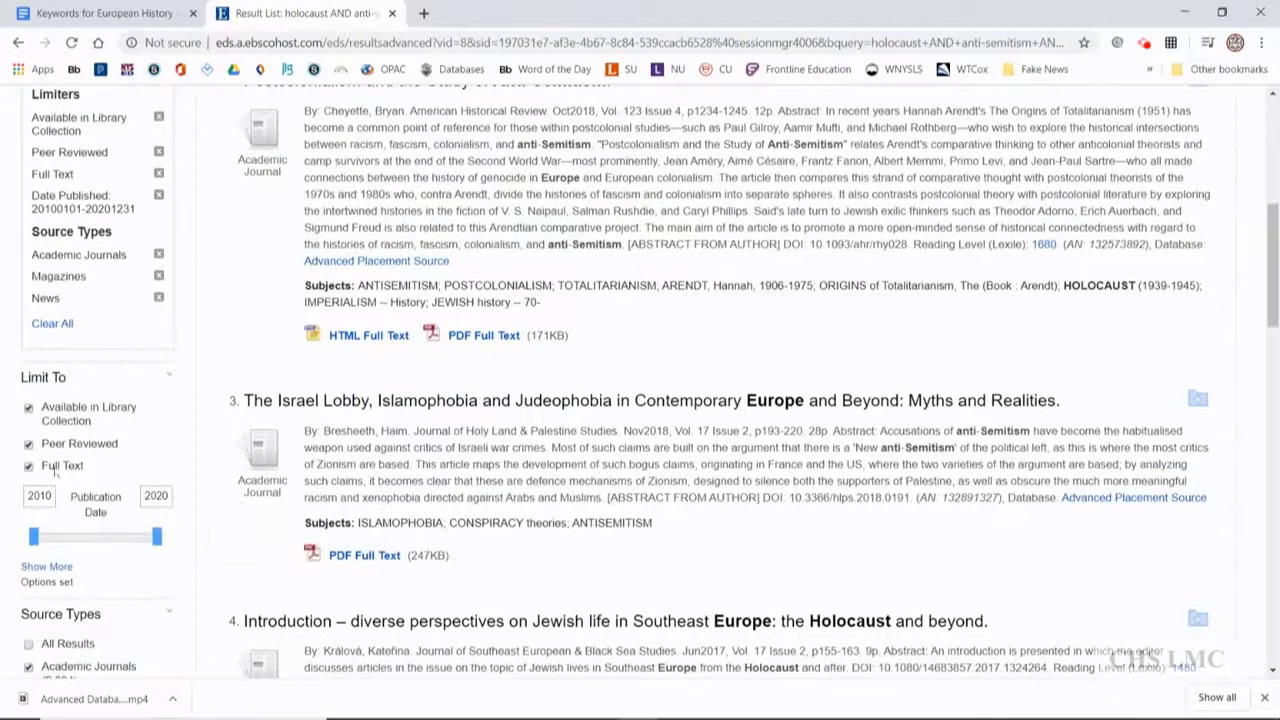
{"action": "scroll", "coordinate": [57, 474], "scroll_direction": "down", "scroll_amount": 2}
{"action": "scroll", "coordinate": [103, 468], "scroll_direction": "down", "scroll_amount": 2}
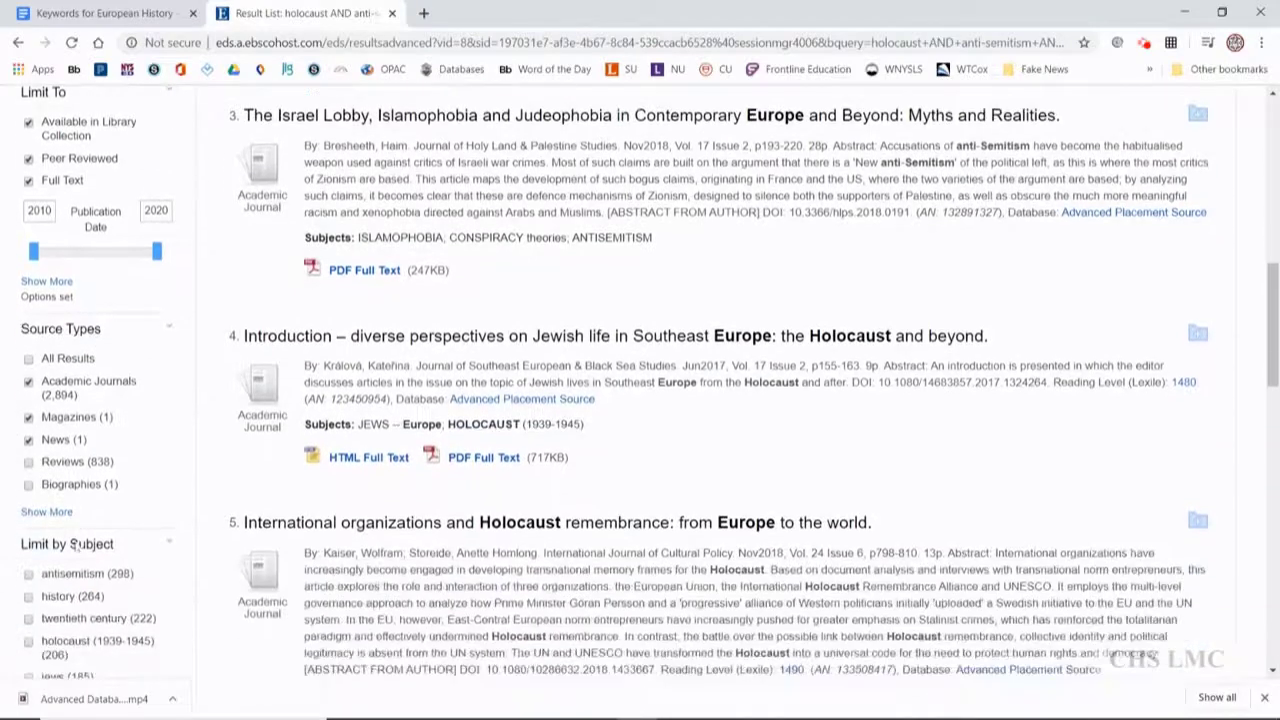
{"action": "scroll", "coordinate": [107, 553], "scroll_direction": "up", "scroll_amount": 2}
{"action": "scroll", "coordinate": [210, 488], "scroll_direction": "up", "scroll_amount": 6}
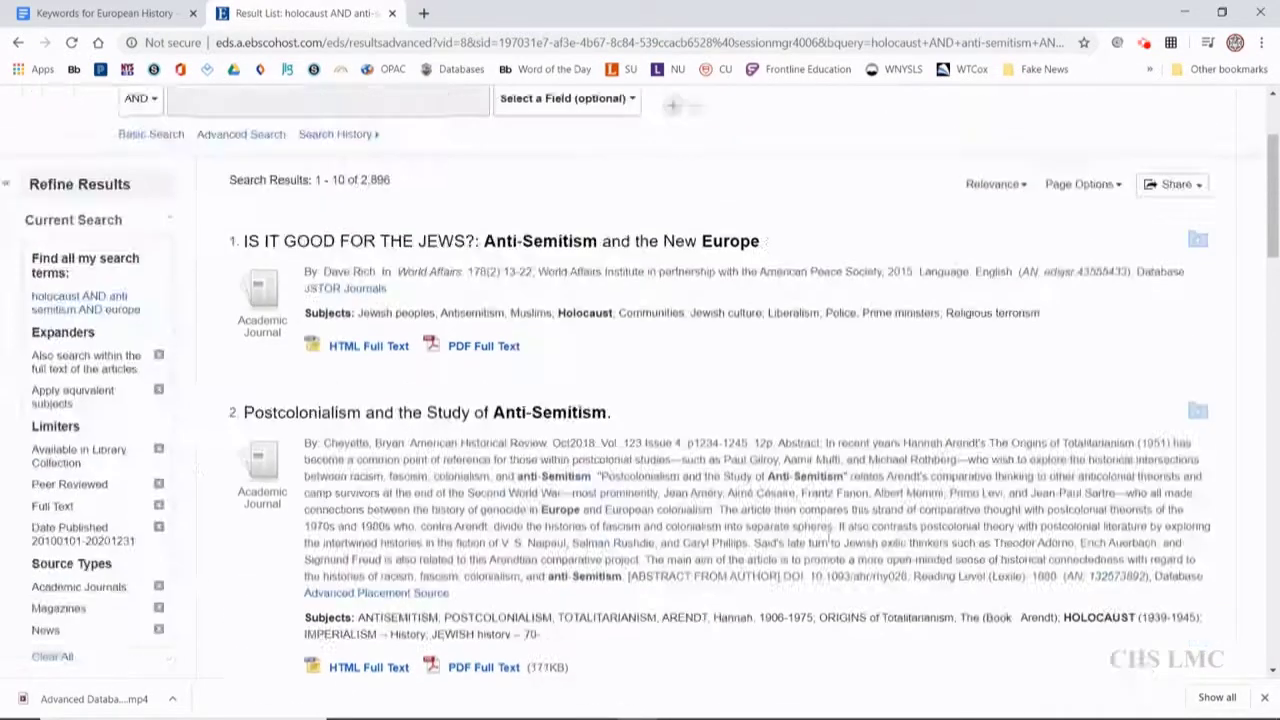
- View the page display options for result format, results per page and page layout, and close them without changes
{"action": "left_click", "coordinate": [1119, 187]}
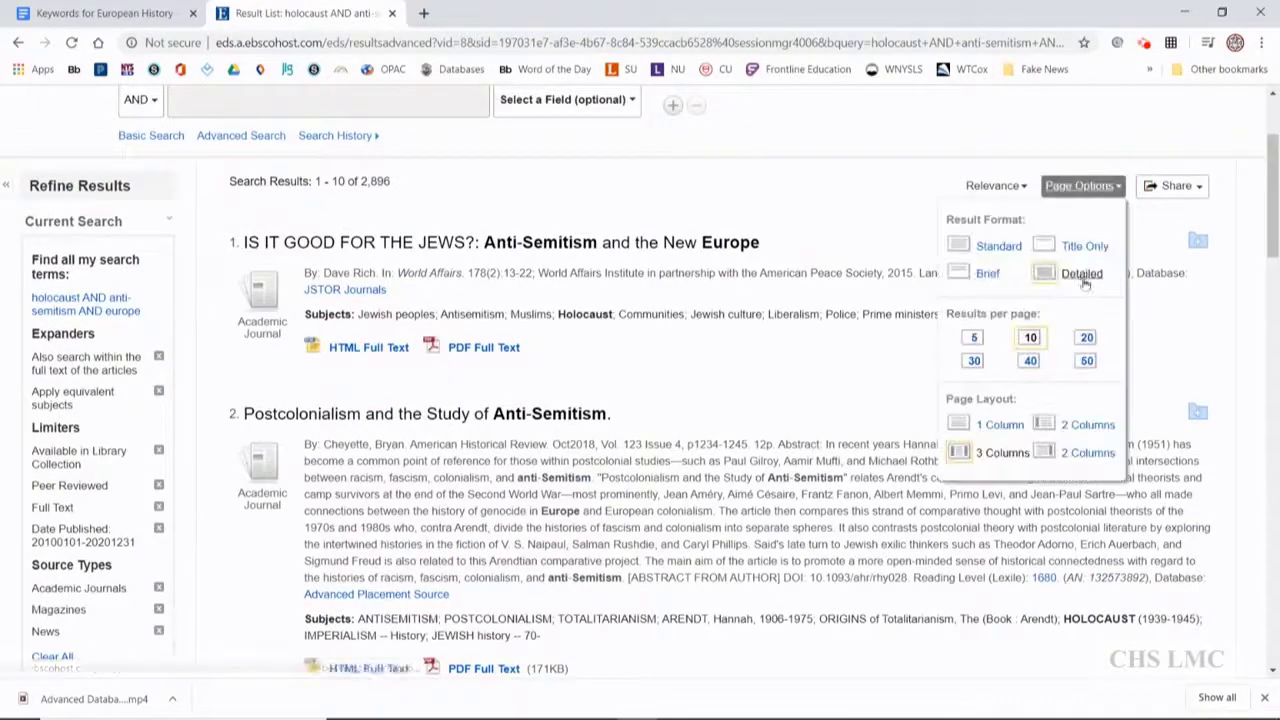
{"action": "scroll", "coordinate": [600, 490], "scroll_direction": "up", "scroll_amount": 2}
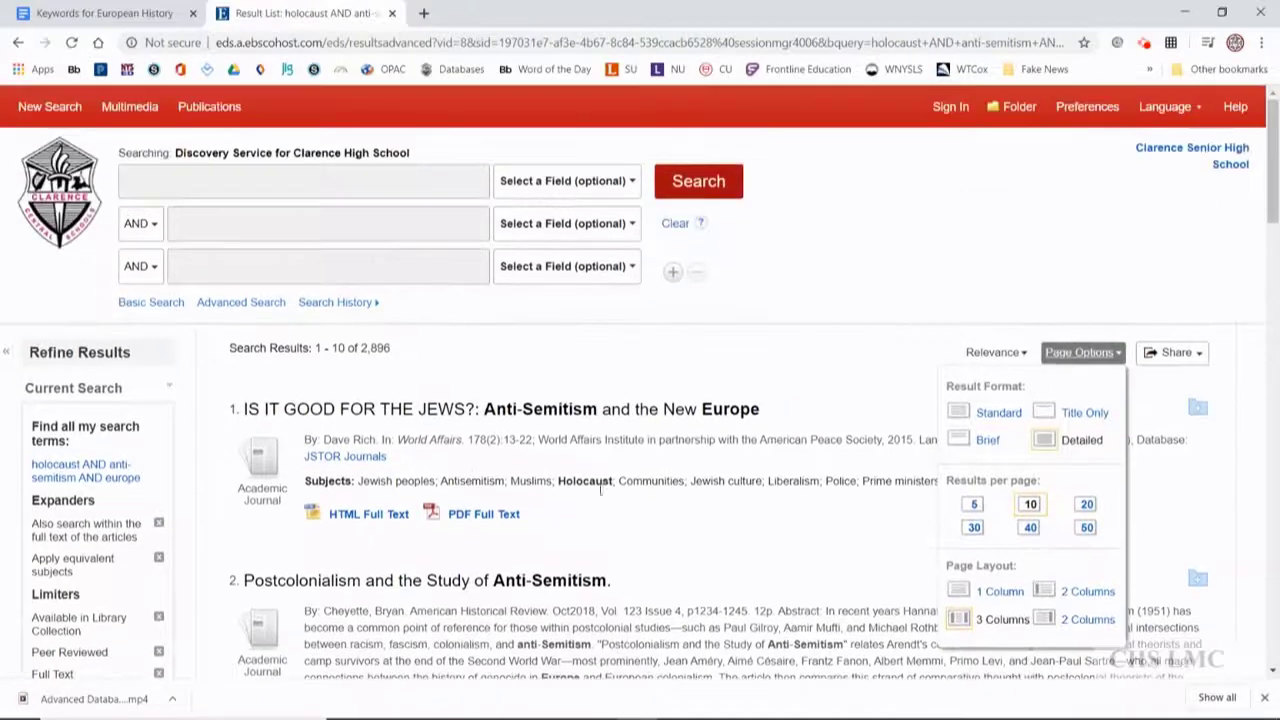
{"action": "left_click", "coordinate": [667, 372]}
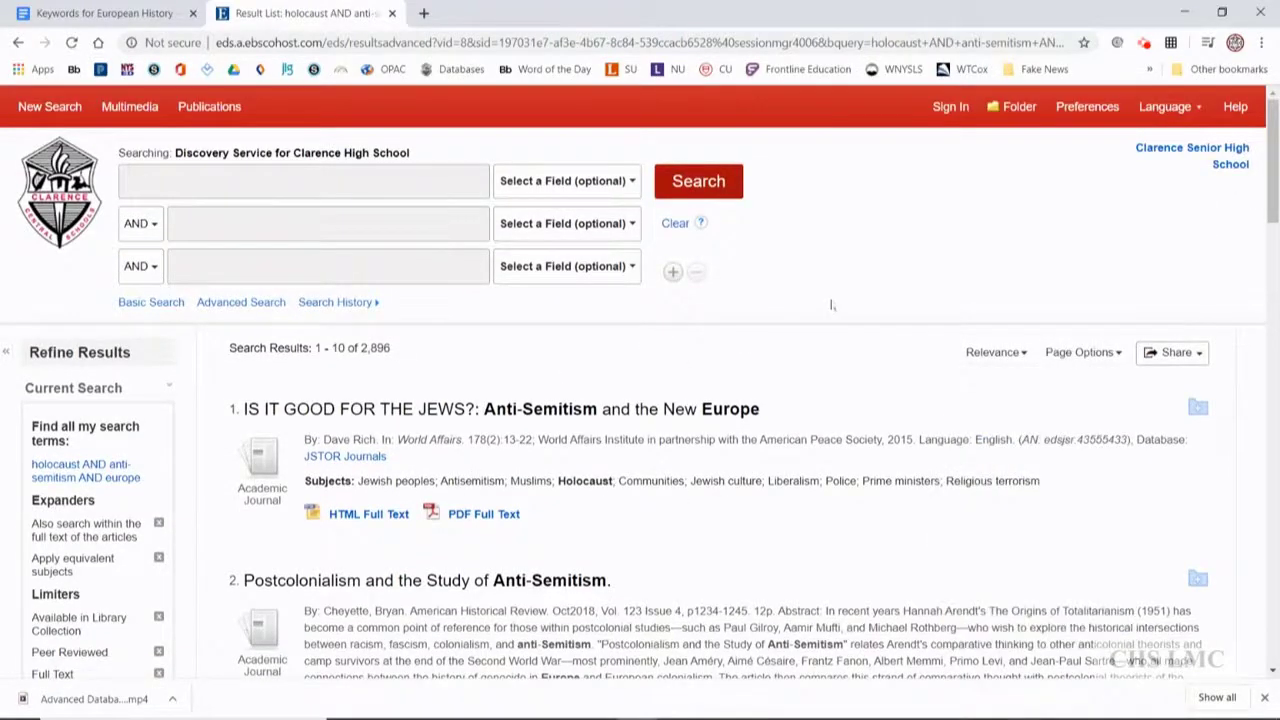